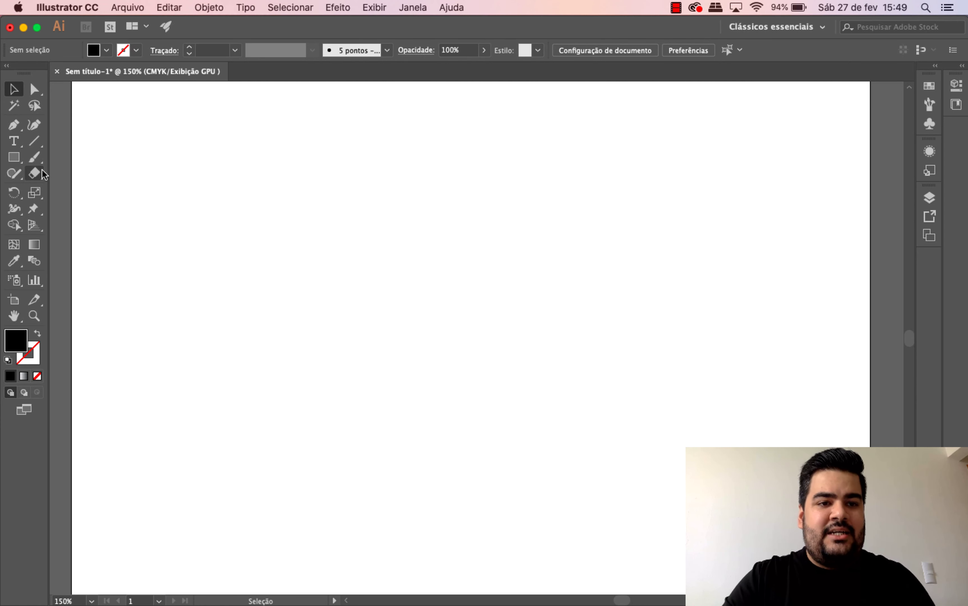
Step: Draw a small black square near the top of the artboard, discarding a stray pasted copy
click(14, 157)
drag(420, 149, 455, 183)
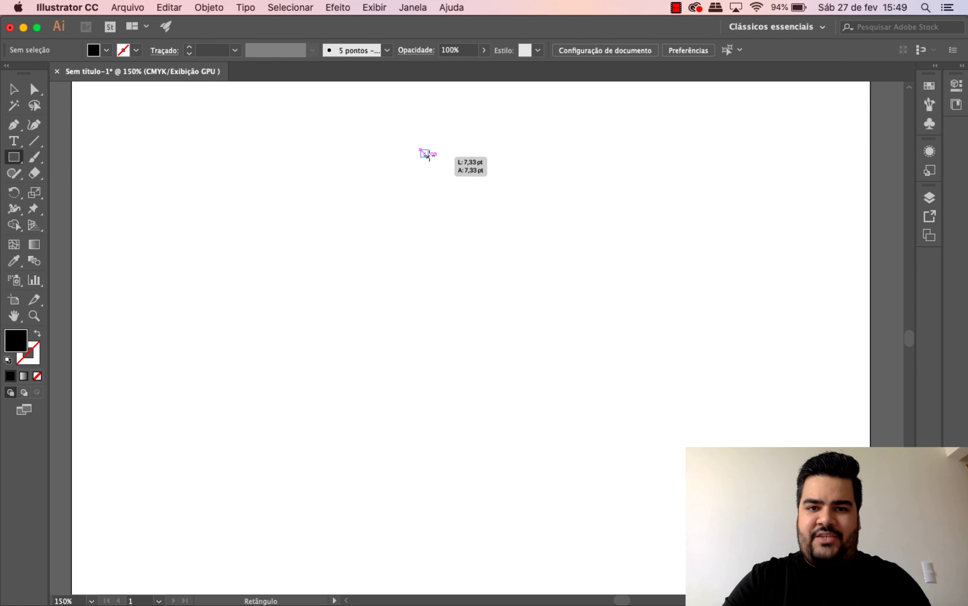
click(42, 87)
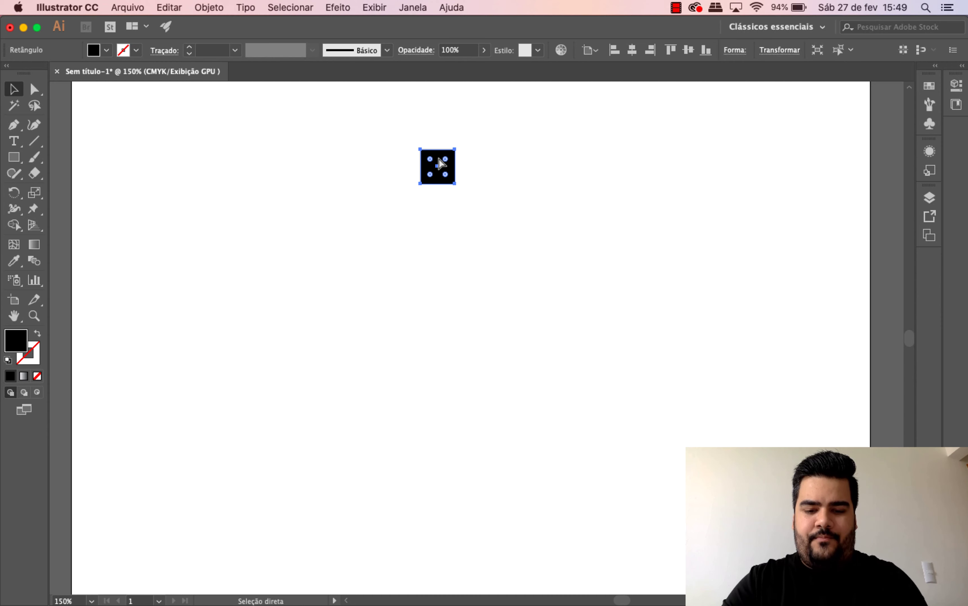
key(ctrl+v)
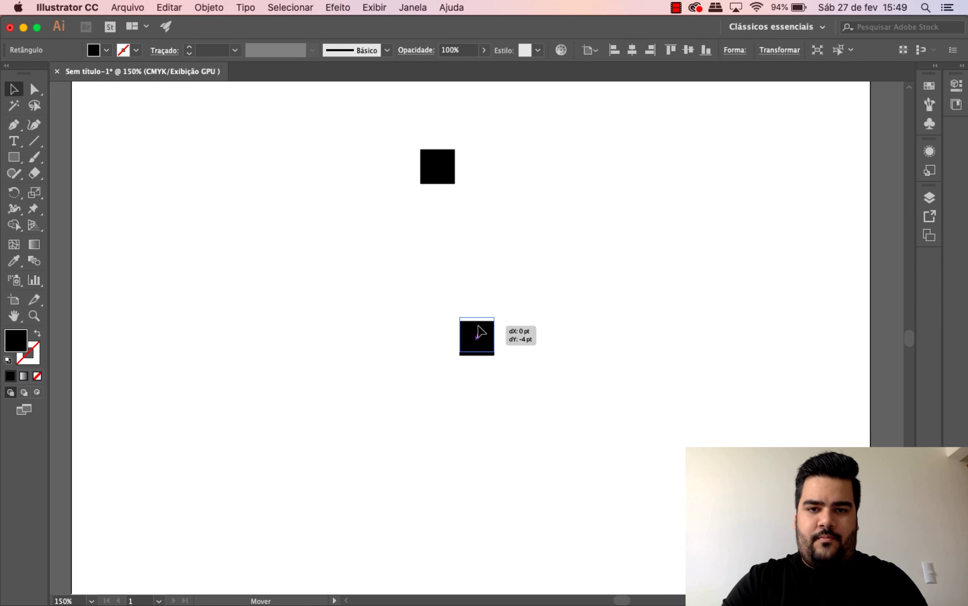
drag(483, 332, 474, 170)
key(Delete)
Step: Alt-drag copies of the square rightward to build a row of four squares
click(436, 166)
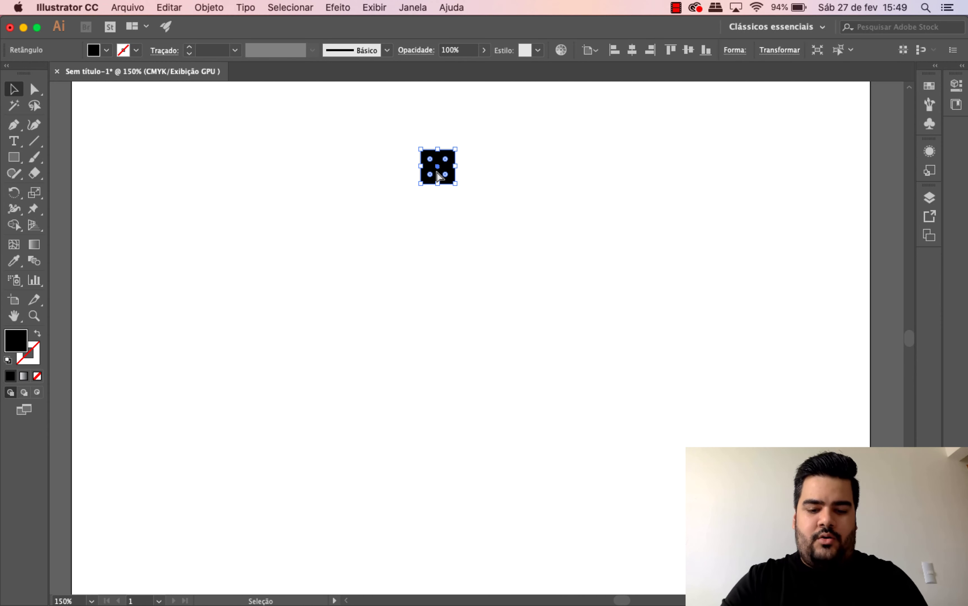
mouse_move(444, 176)
mouse_down()
mouse_move(476, 160)
mouse_move(475, 177)
mouse_up()
key(ctrl+z)
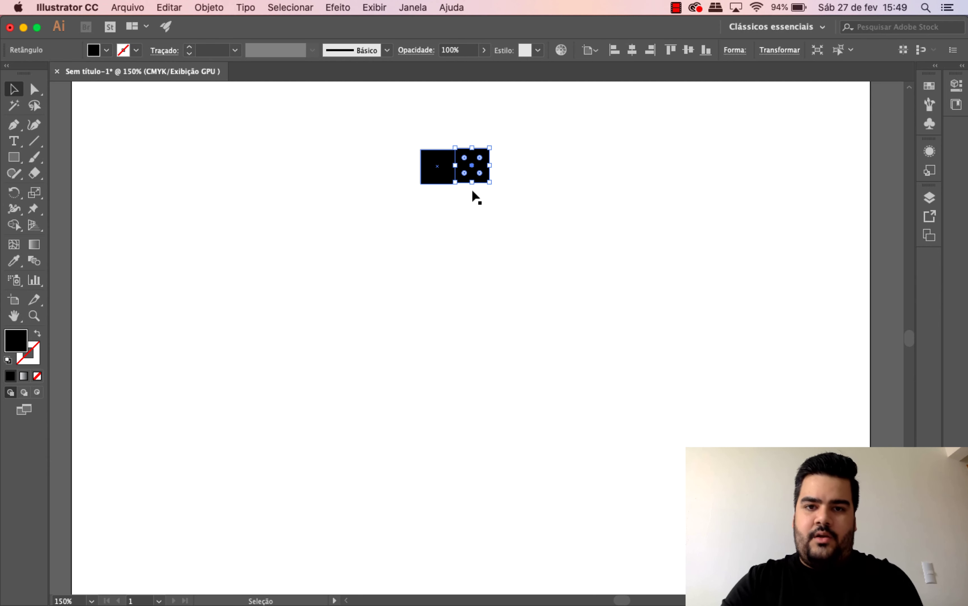
key(Delete)
click(440, 165)
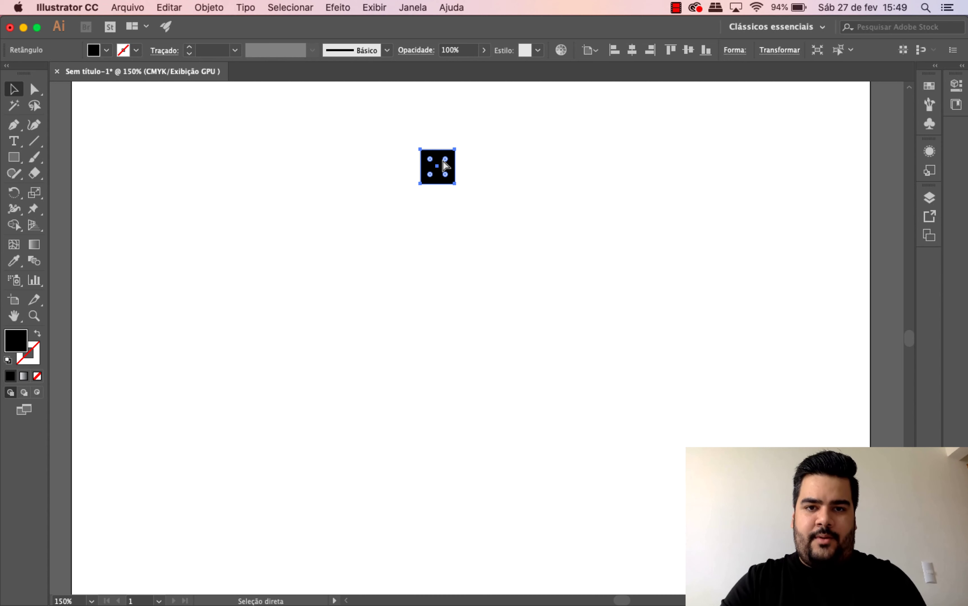
drag(437, 162, 500, 151)
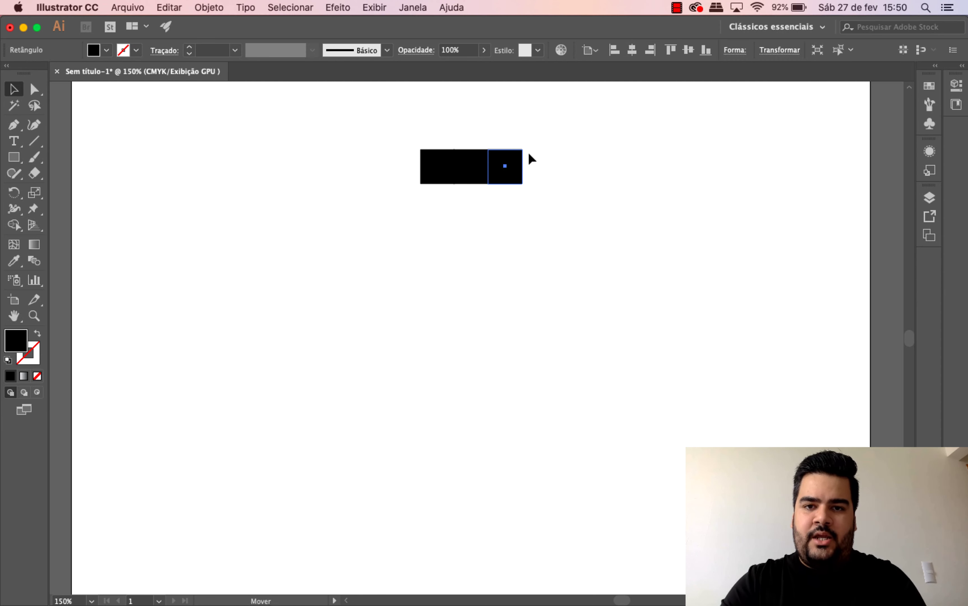
drag(529, 153, 536, 153)
Step: Nudge the left square flush so all four squares sit edge to edge
click(519, 198)
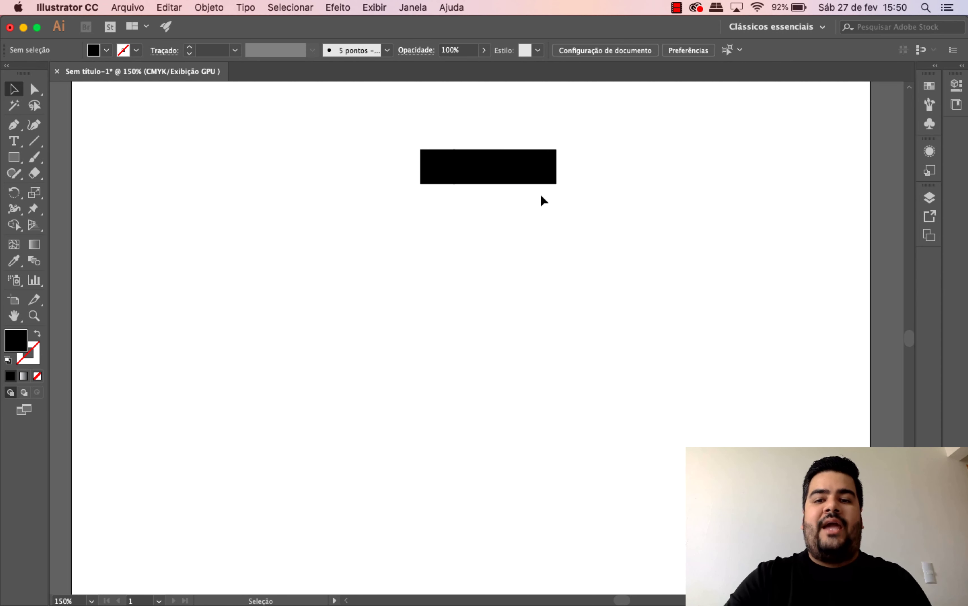
drag(541, 195, 358, 118)
key(super+shift+a)
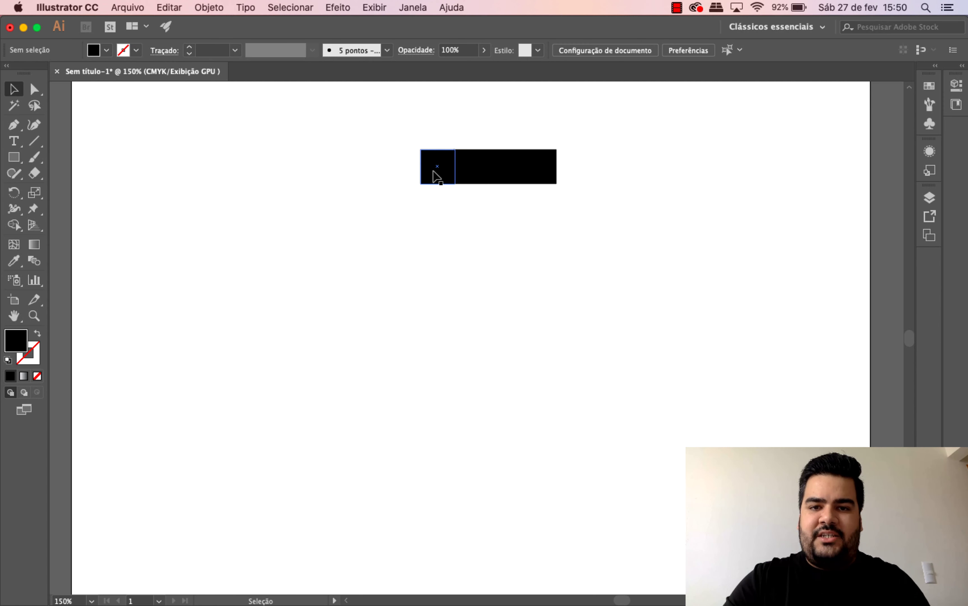
drag(437, 175, 439, 176)
drag(611, 260, 449, 176)
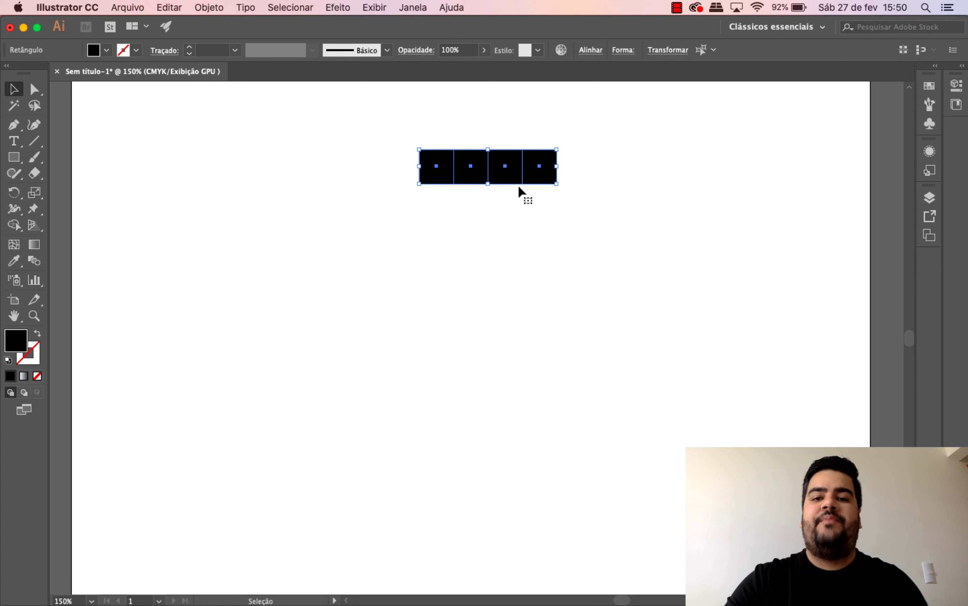
click(515, 225)
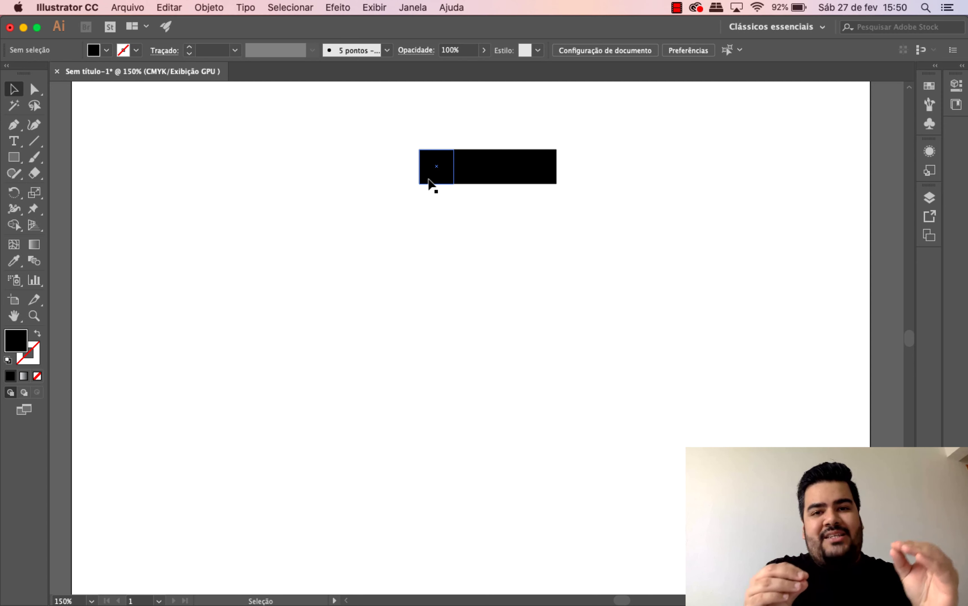
click(429, 182)
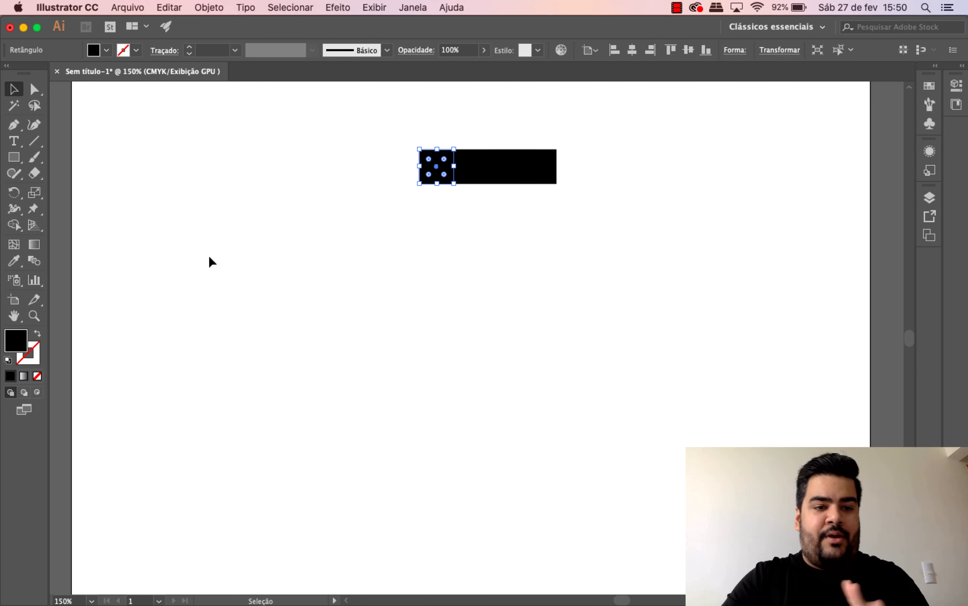
Step: Fill the first square with a medium blue
double_click(21, 345)
click(784, 375)
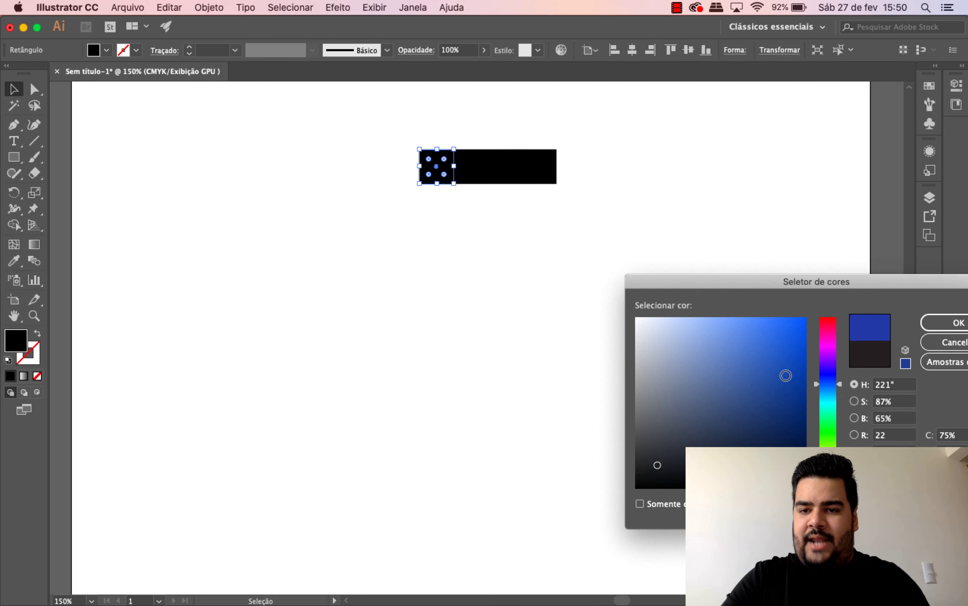
drag(752, 366, 755, 362)
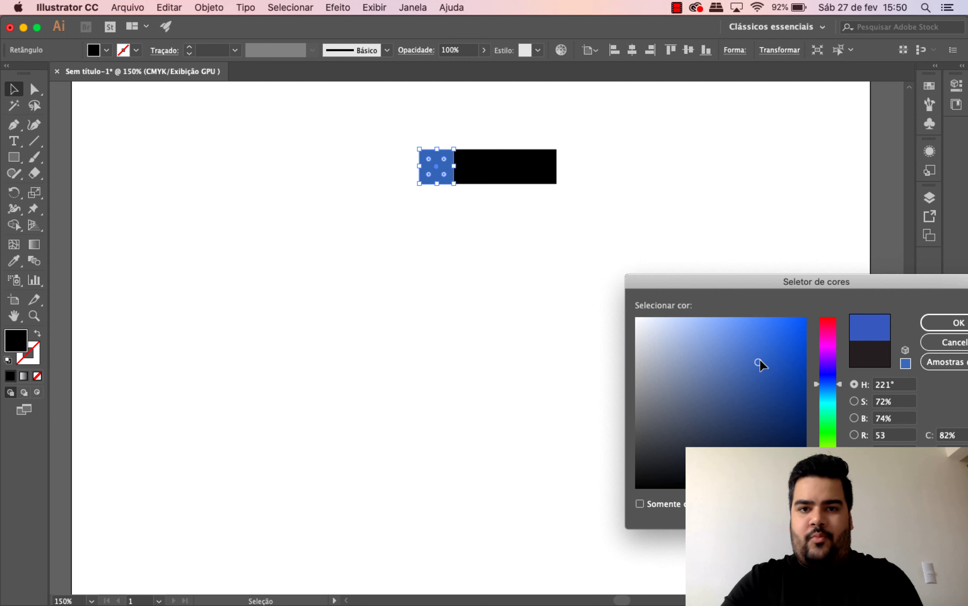
key(Return)
click(608, 316)
Step: Give the second square the first square's blue, made slightly darker
click(474, 180)
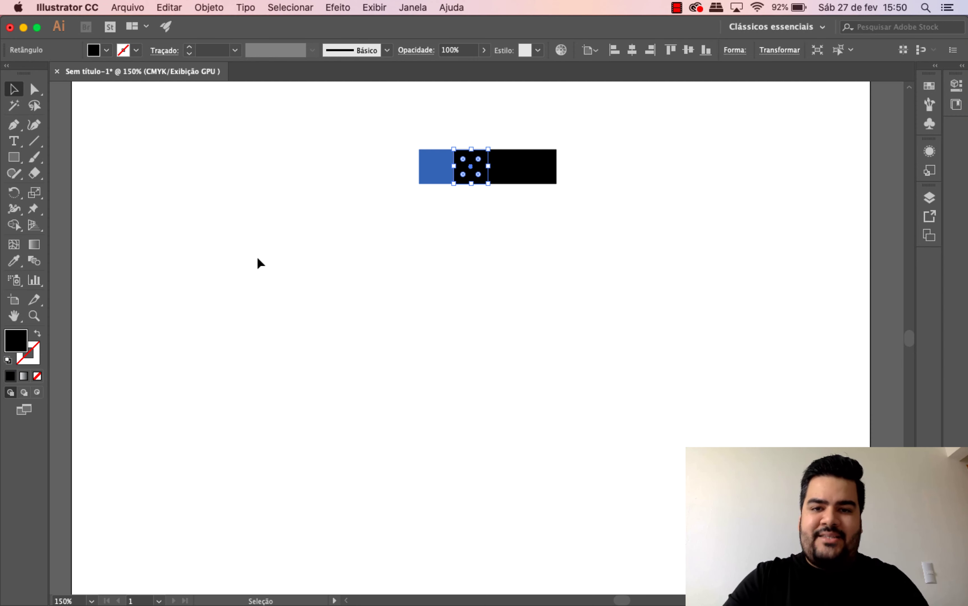
click(7, 265)
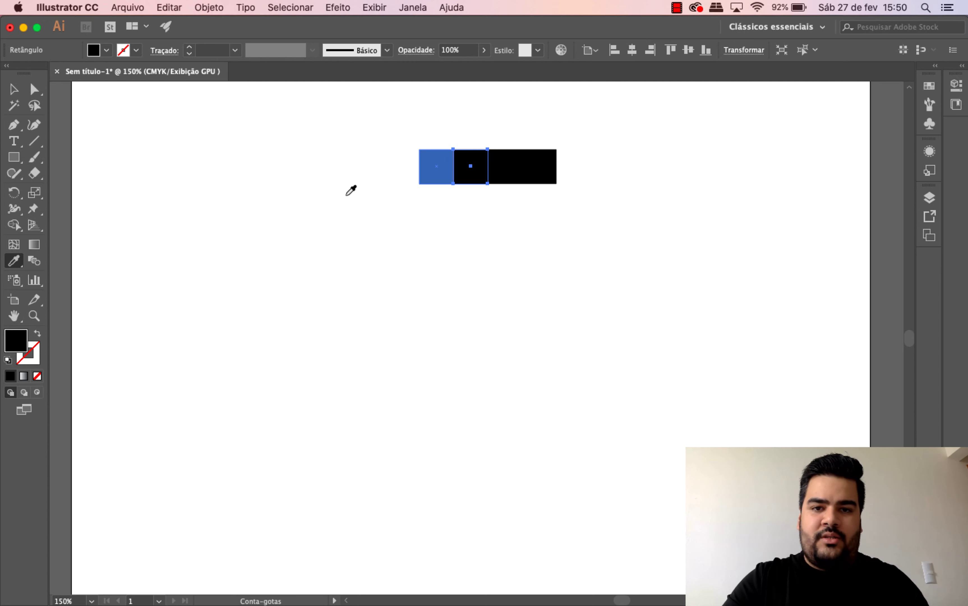
click(437, 167)
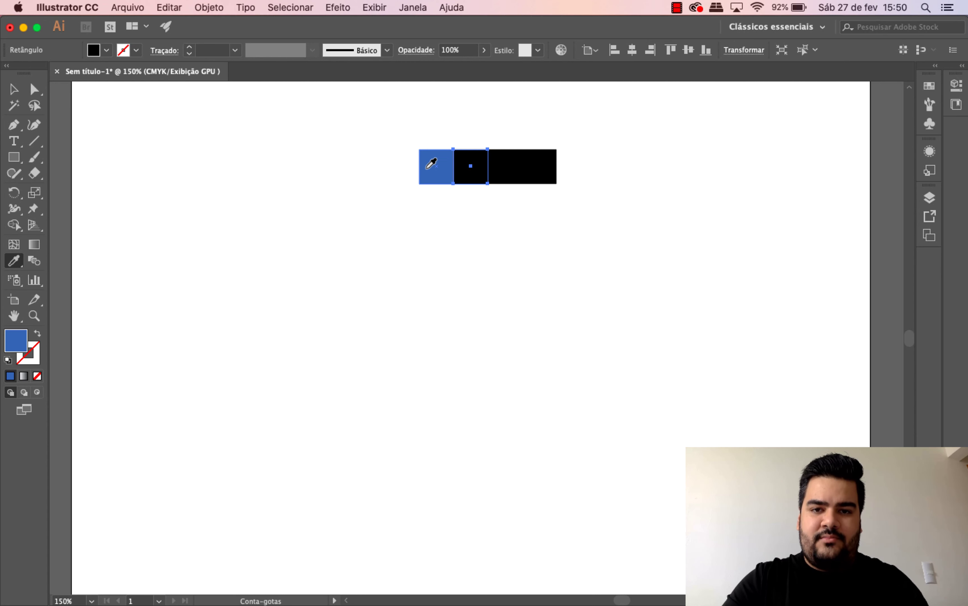
double_click(22, 343)
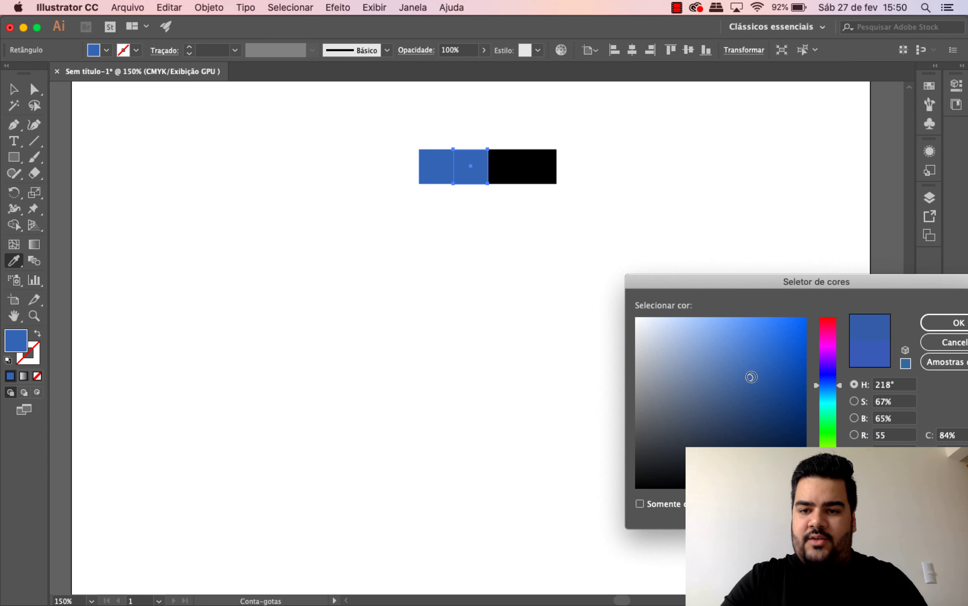
key(Return)
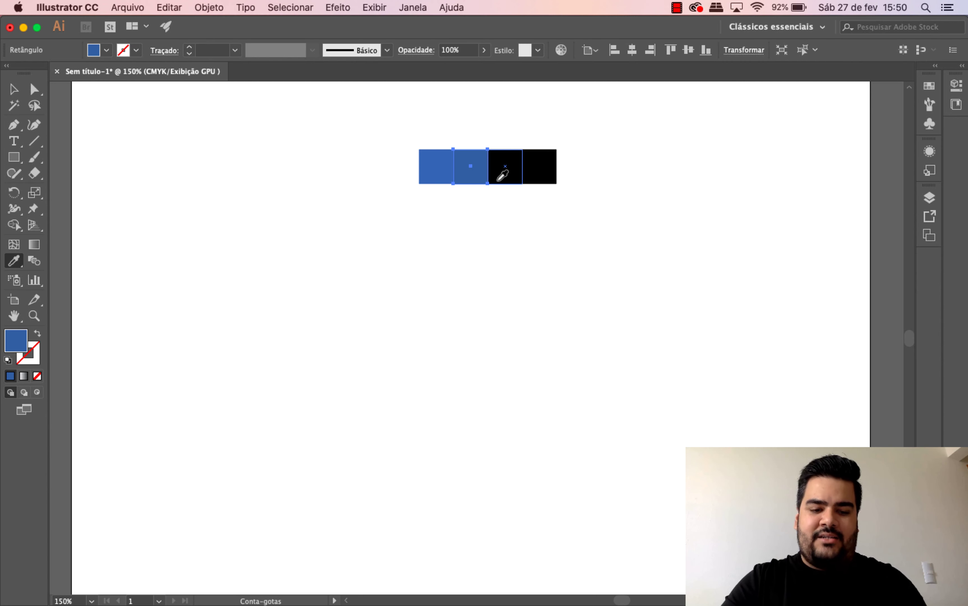
click(13, 88)
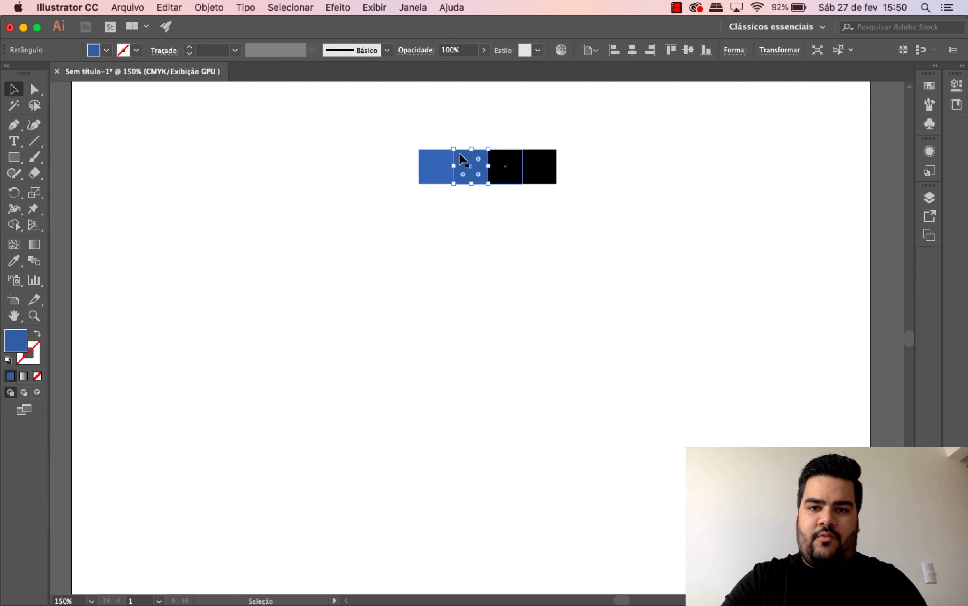
Step: Fill the third square with a darker blue than the second
click(506, 170)
click(14, 261)
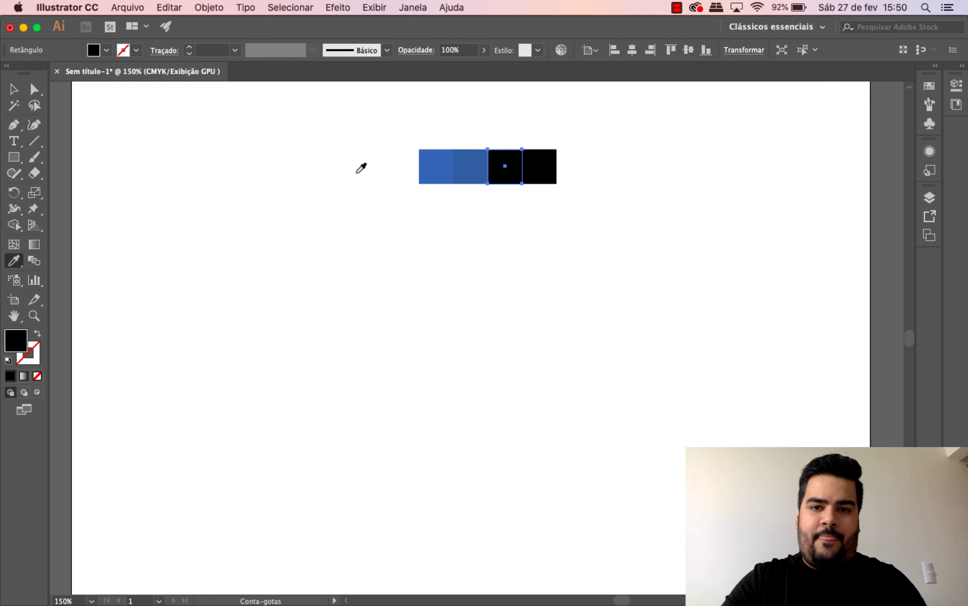
click(469, 161)
click(13, 88)
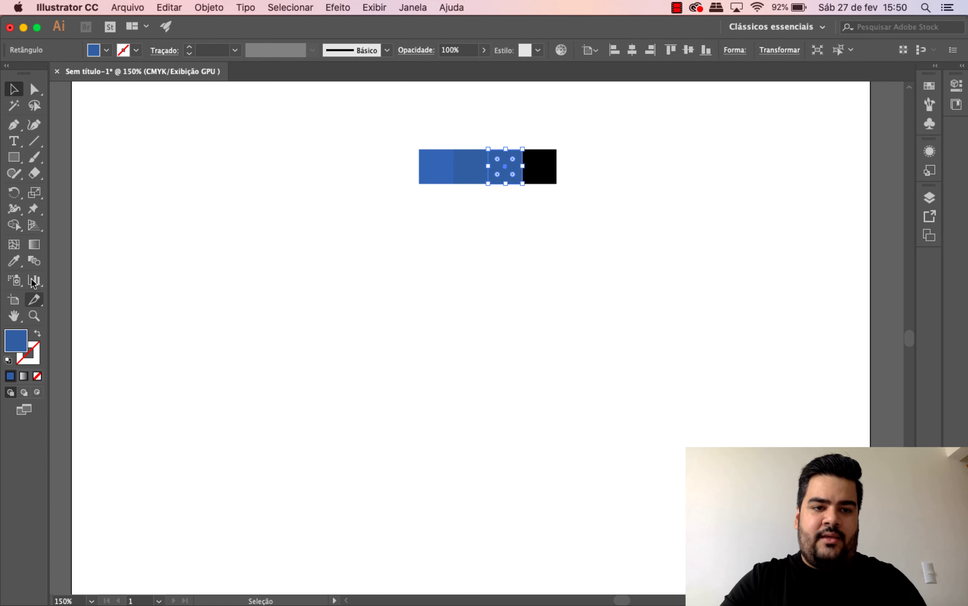
double_click(21, 337)
click(754, 391)
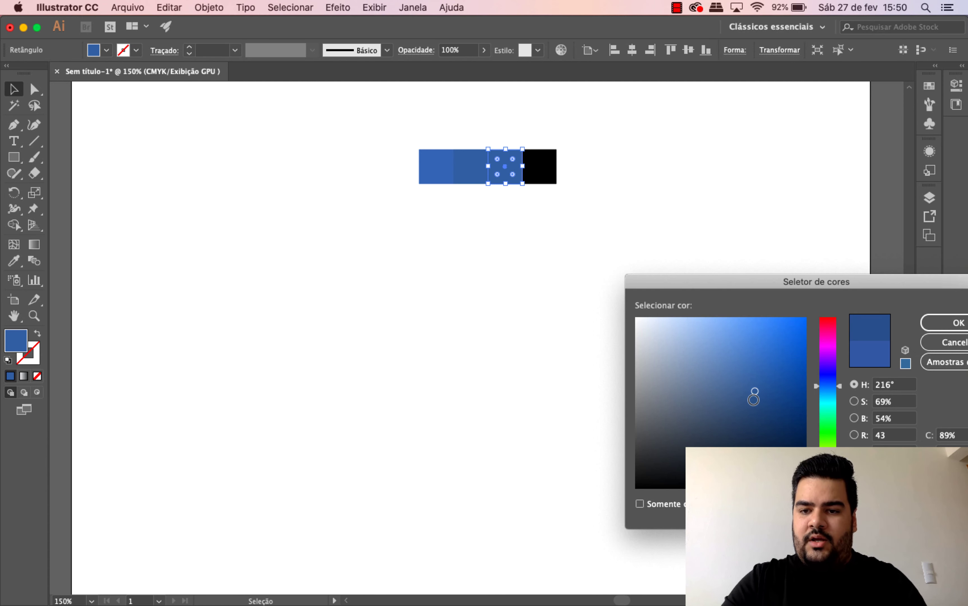
key(Return)
click(651, 307)
Step: Fill the fourth square with the darkest blue of the row
click(543, 178)
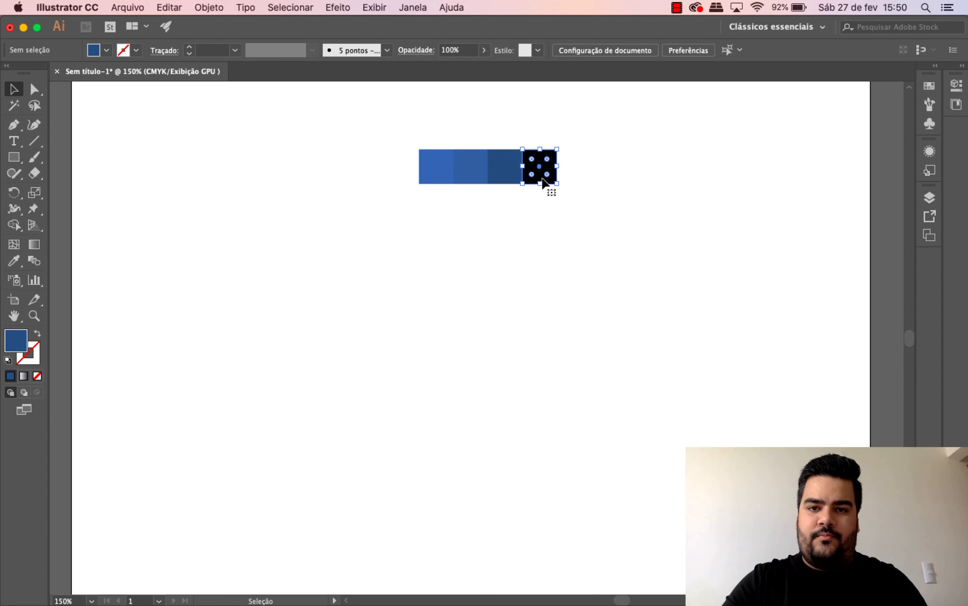
click(14, 260)
click(497, 172)
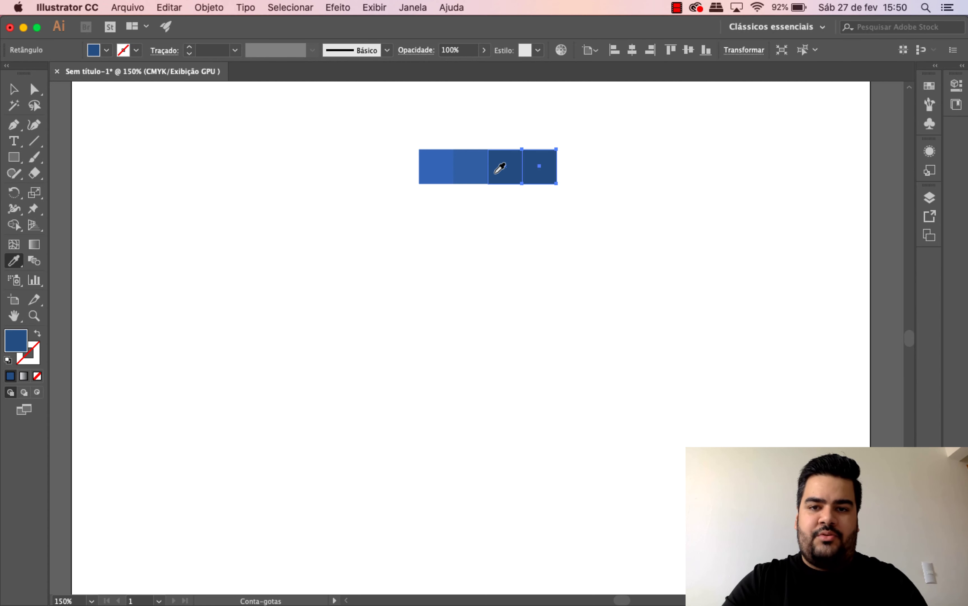
click(9, 90)
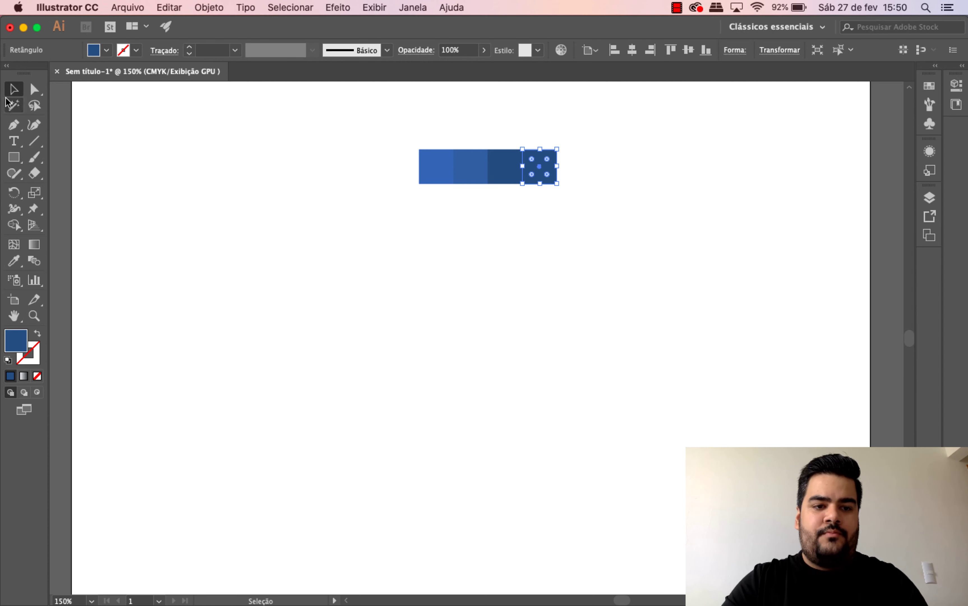
double_click(18, 345)
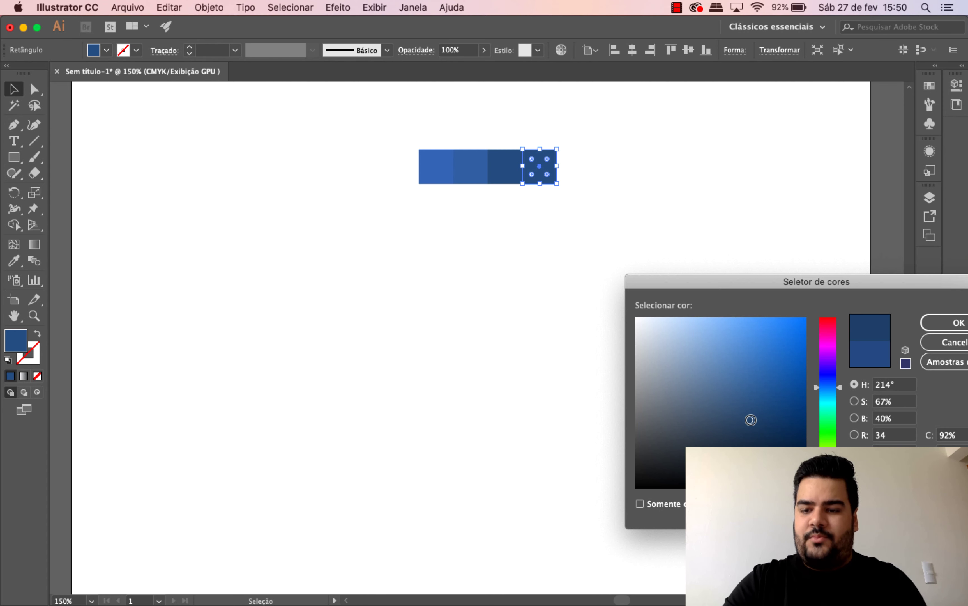
key(Return)
click(729, 343)
Step: Marquee-select all four blue squares and drag them together to the artboard's top right
drag(635, 283, 354, 152)
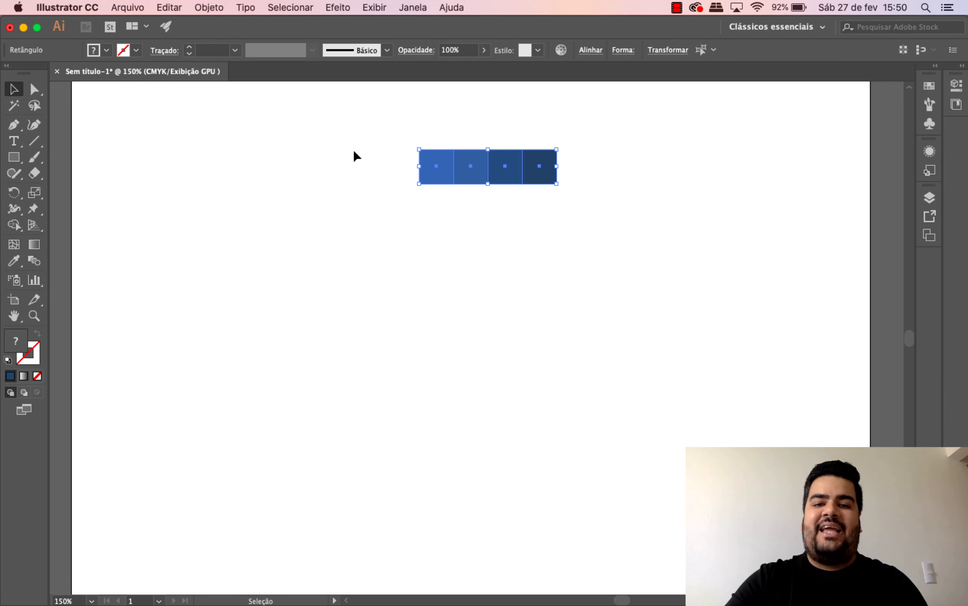
drag(556, 149, 658, 124)
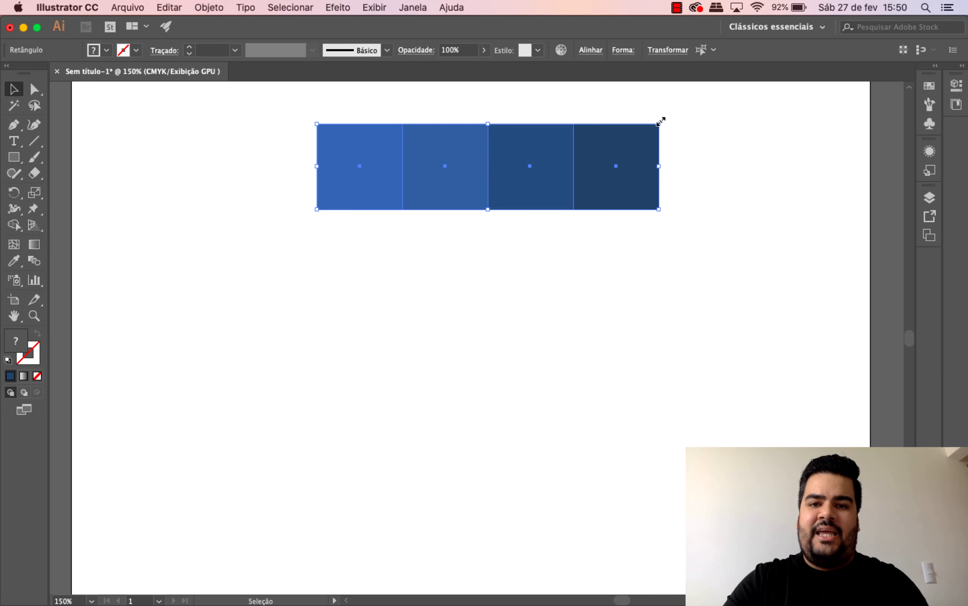
click(649, 273)
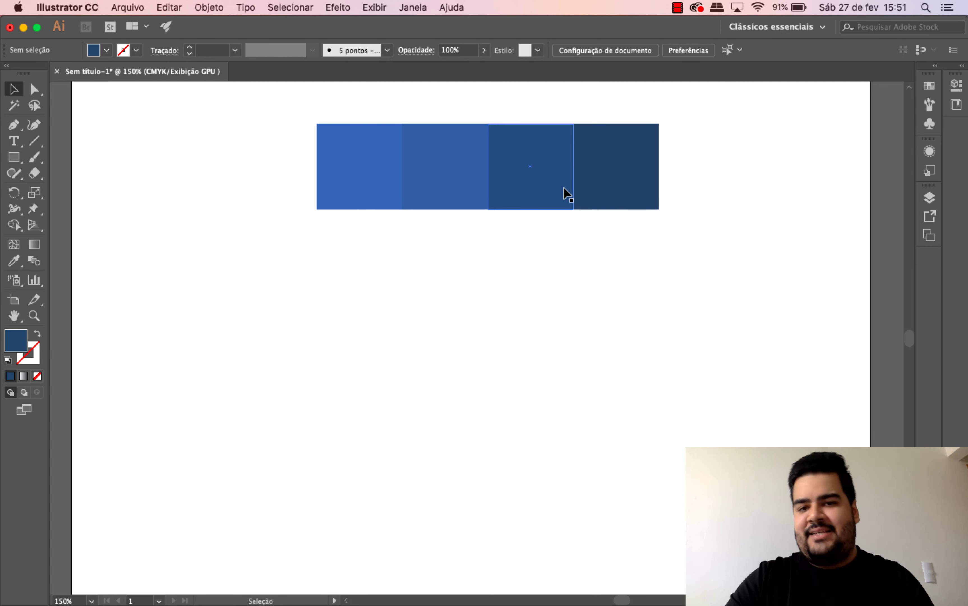
drag(715, 277, 285, 146)
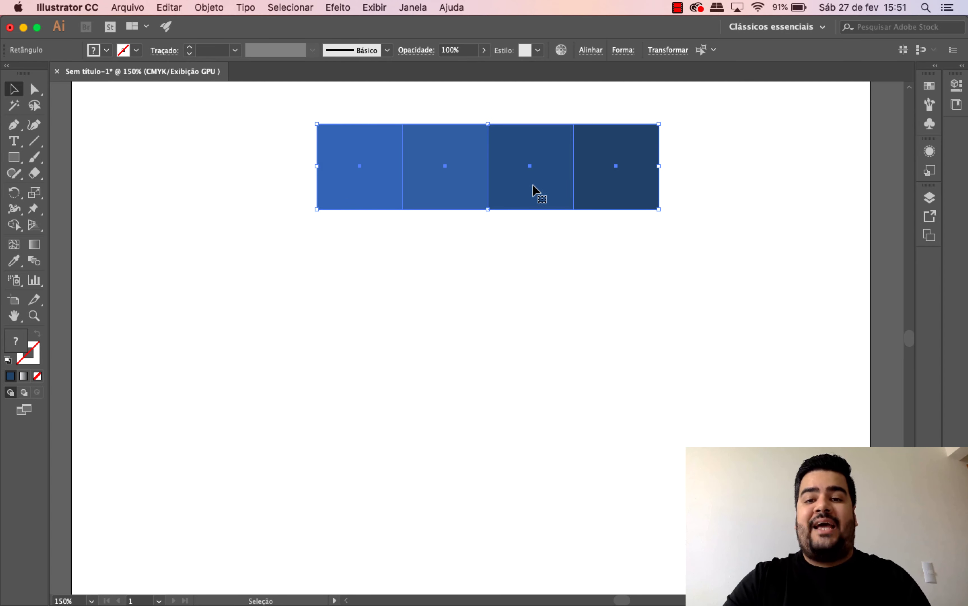
drag(596, 185, 757, 179)
click(739, 248)
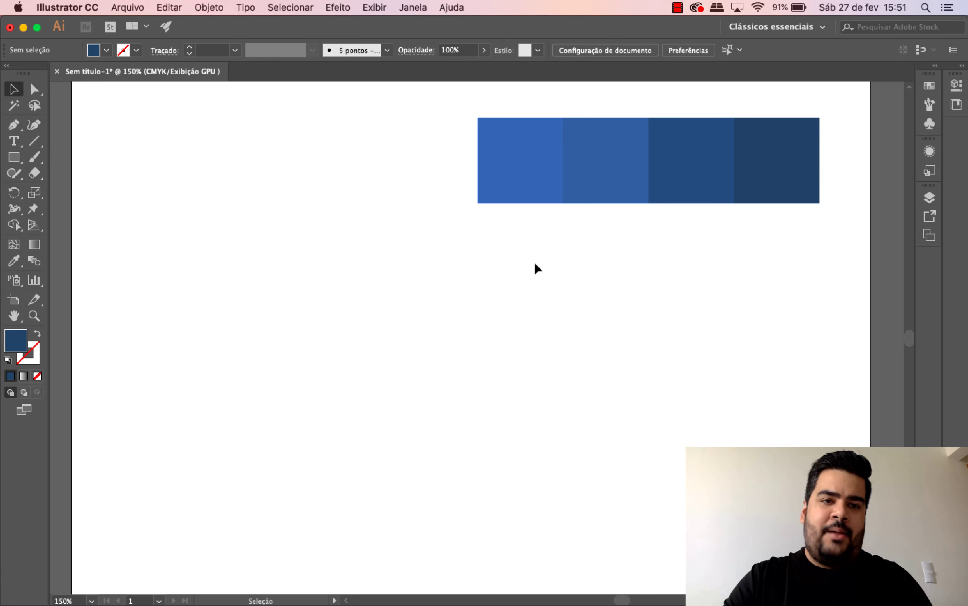
click(8, 159)
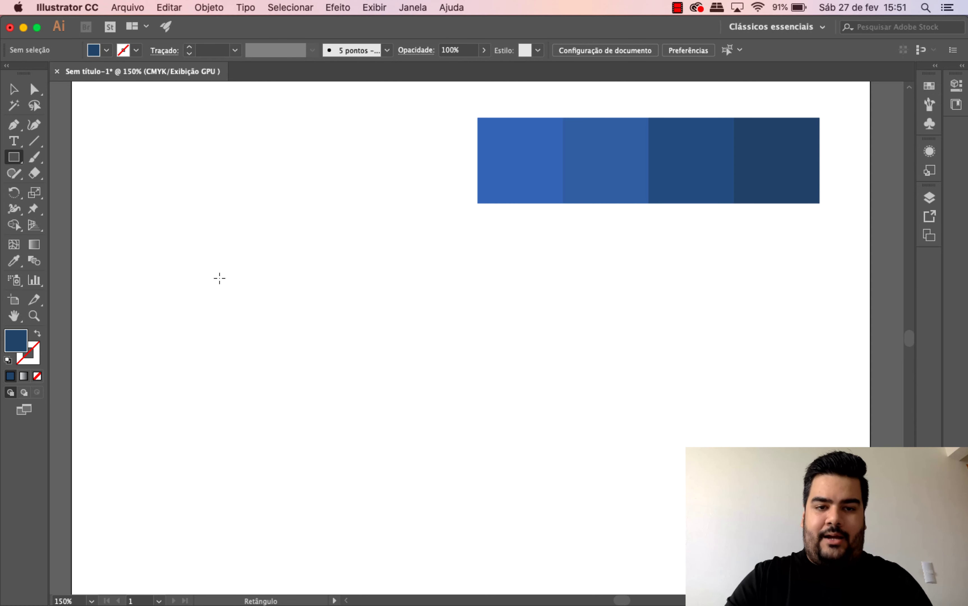
Step: Draw a large wide rectangle below the blue squares
drag(220, 278, 659, 431)
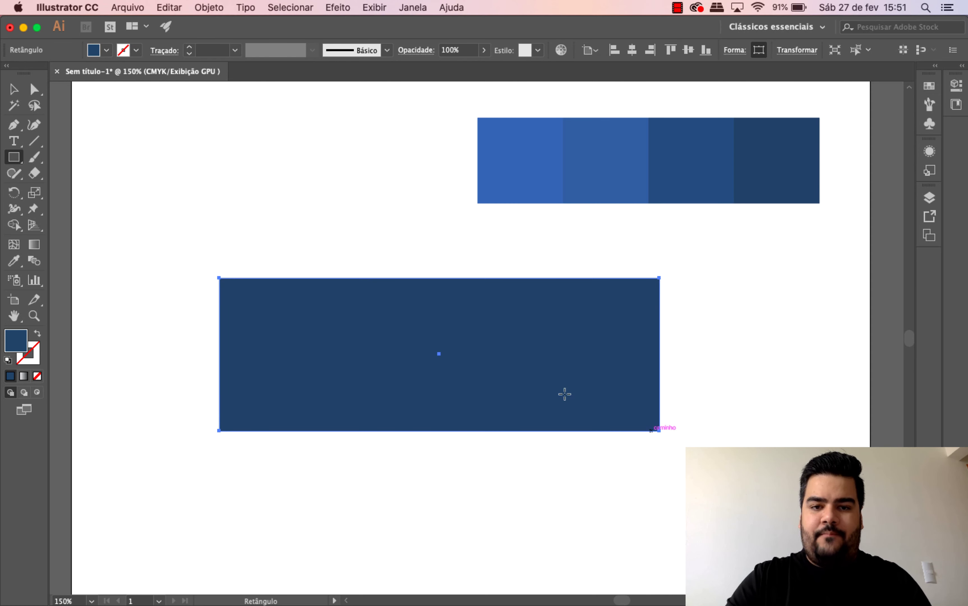
click(14, 89)
click(160, 240)
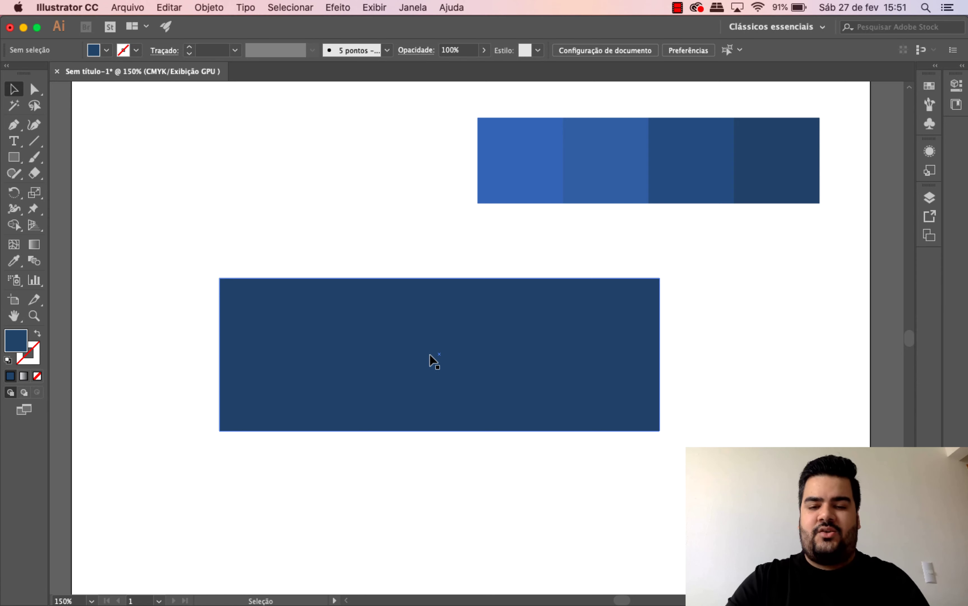
click(429, 317)
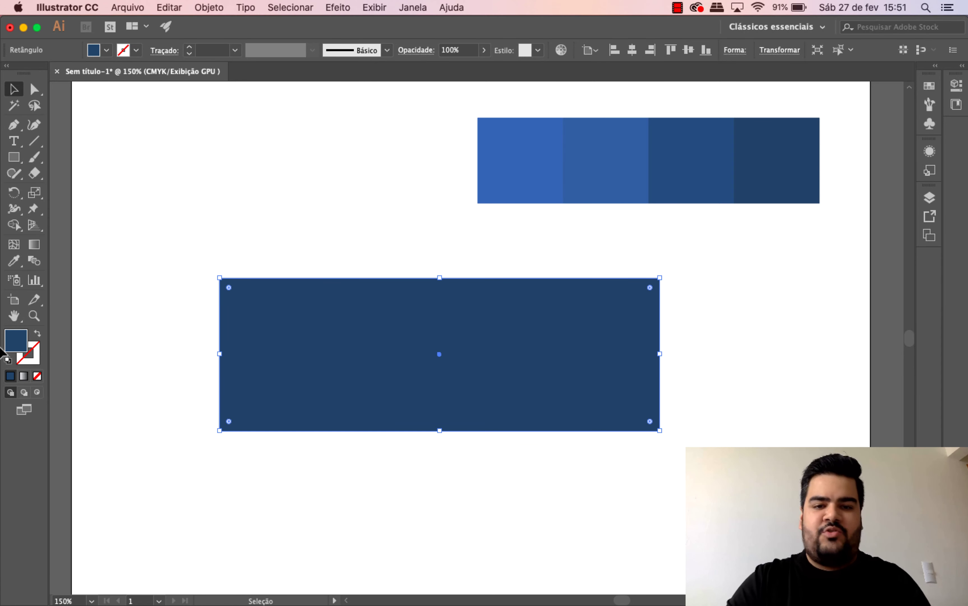
click(279, 244)
click(342, 322)
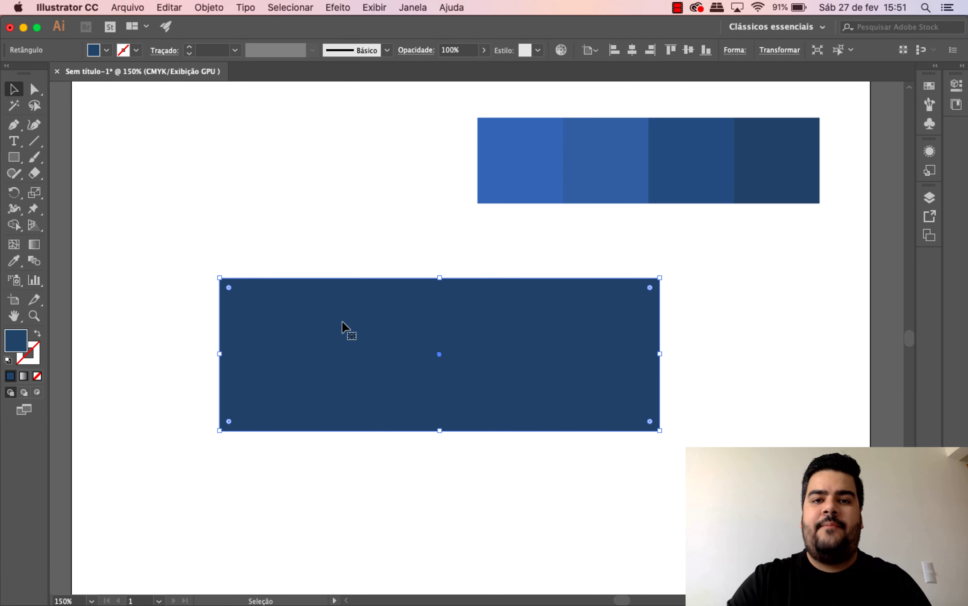
Step: Fill the rectangle with the default white-to-black linear gradient from Window > Gradient
click(406, 8)
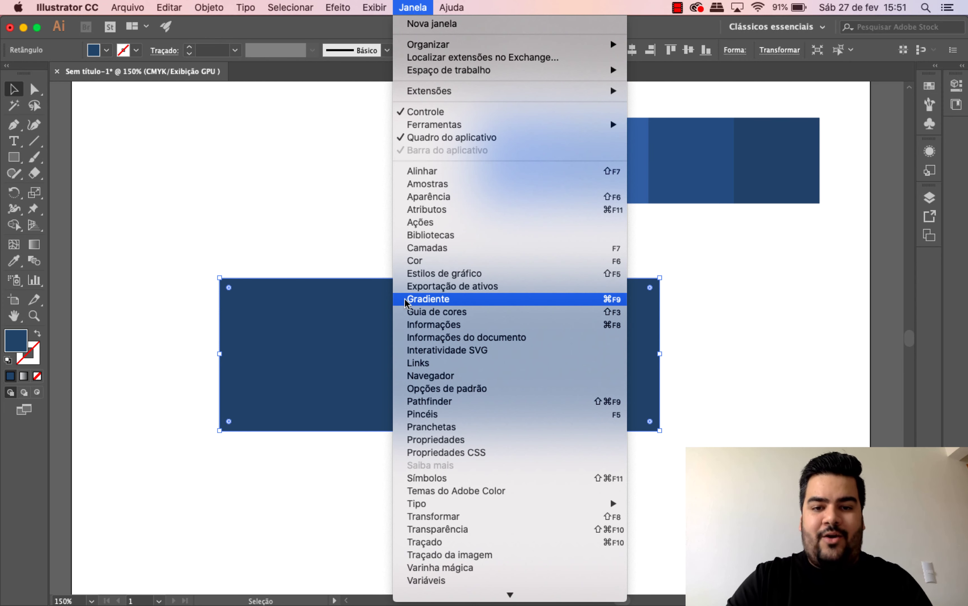
click(429, 301)
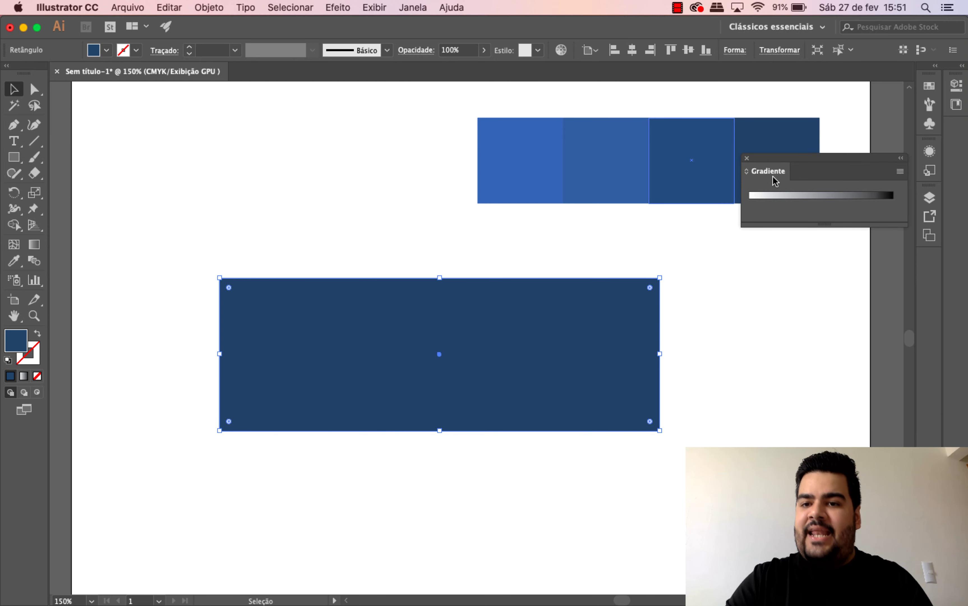
drag(815, 223, 828, 316)
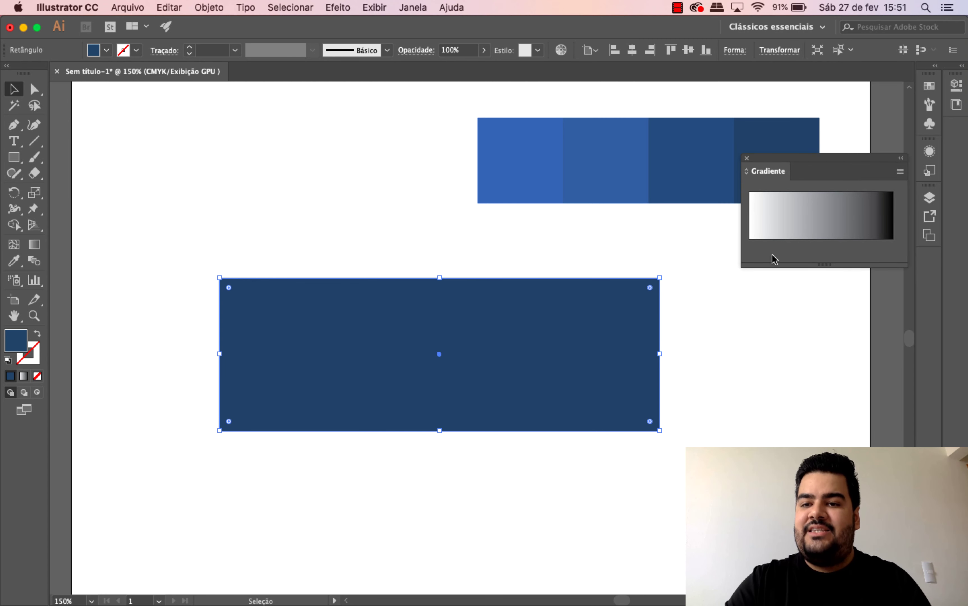
click(810, 214)
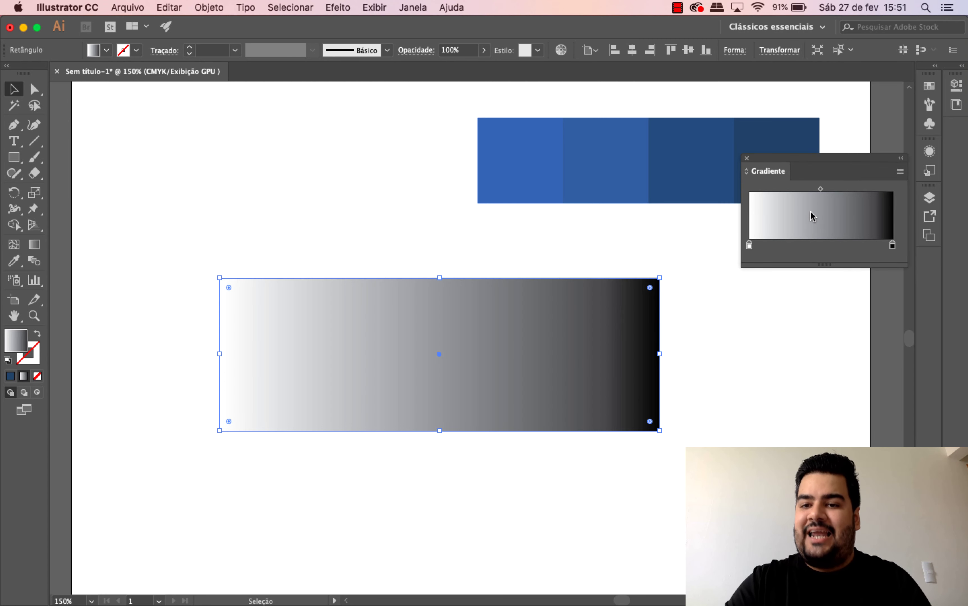
click(901, 172)
click(883, 174)
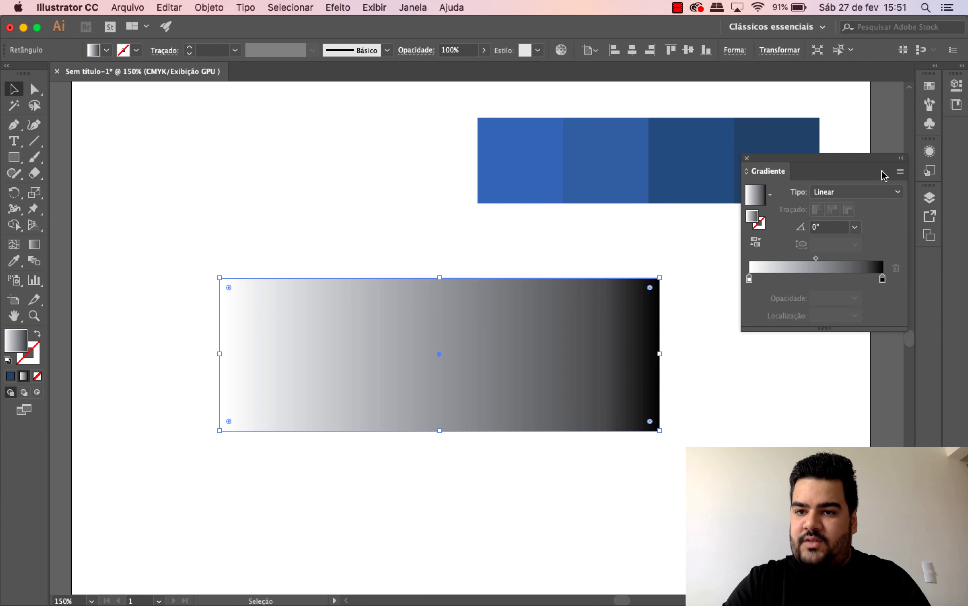
Step: Show the Gradient panel's full options and select the white start stop
click(900, 173)
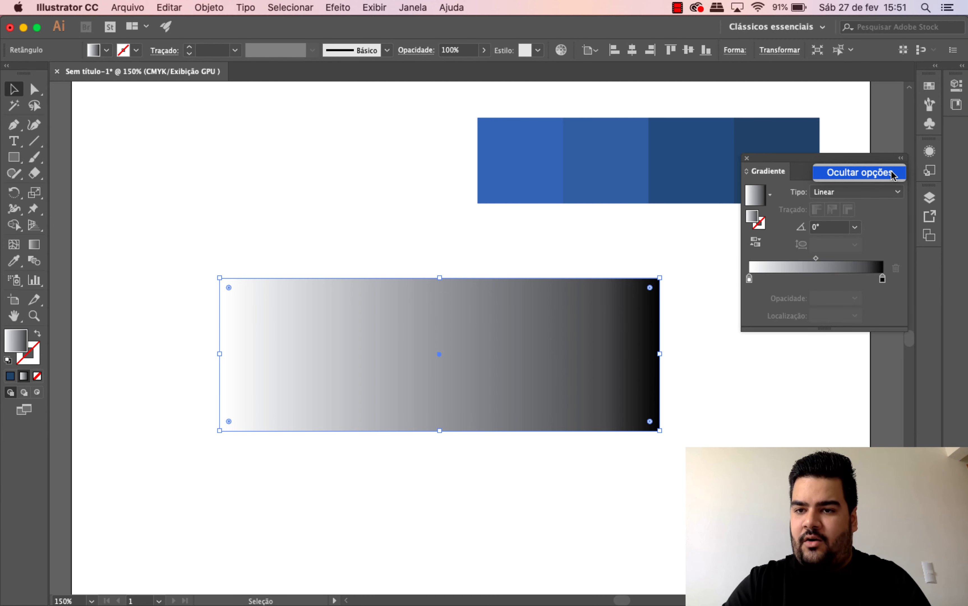
click(891, 175)
click(882, 179)
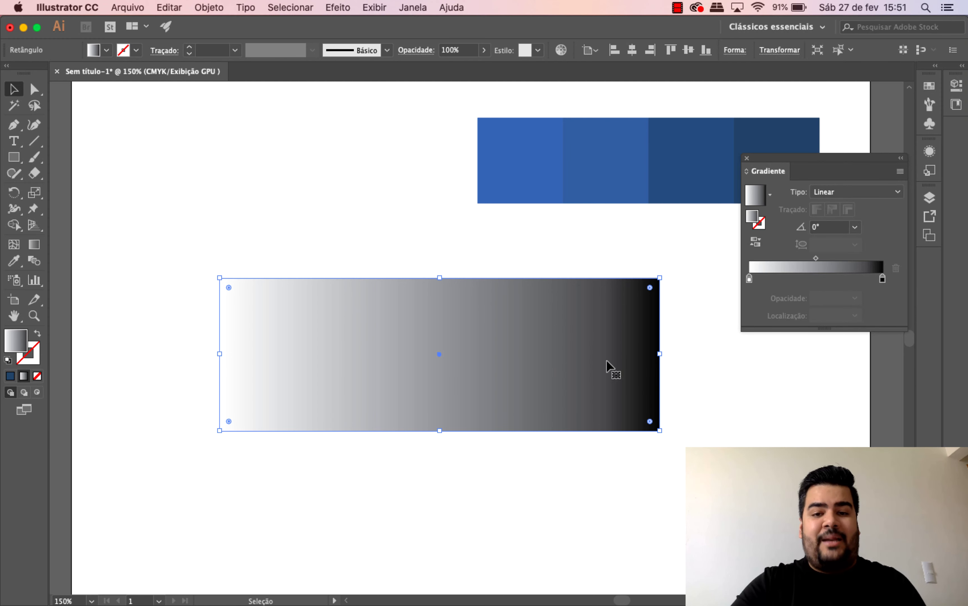
click(501, 481)
click(508, 415)
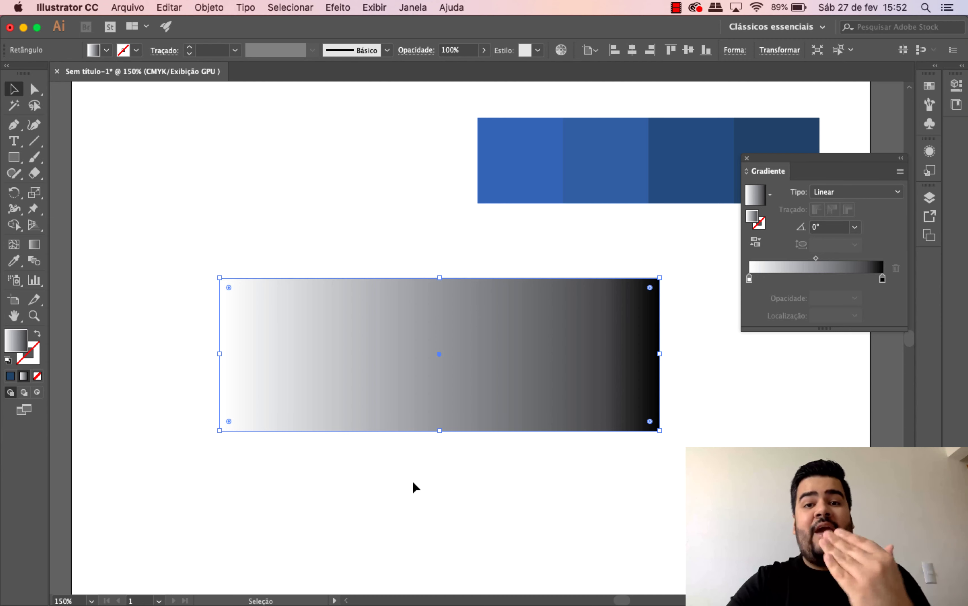
click(749, 278)
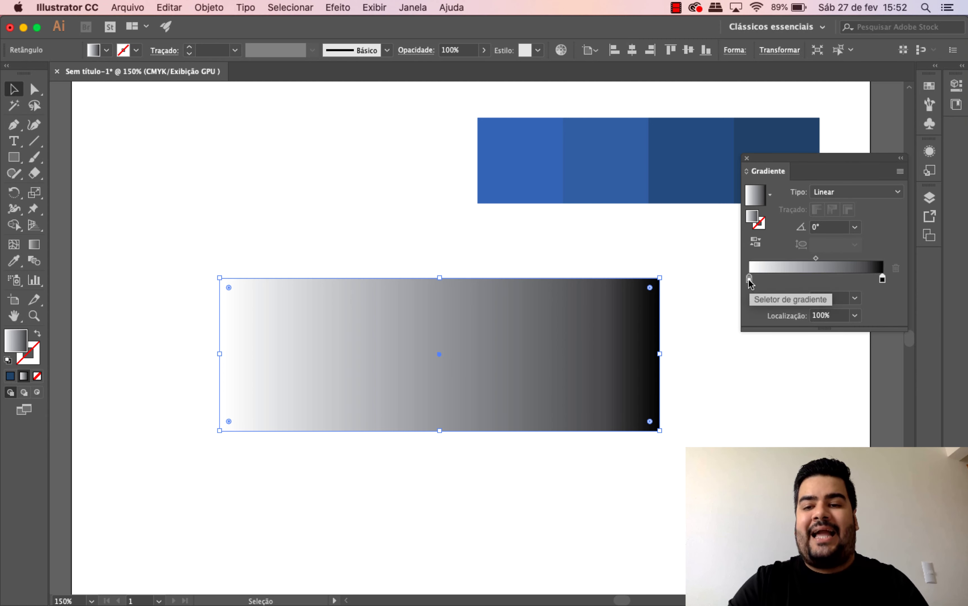
drag(749, 279, 811, 280)
key(super+z)
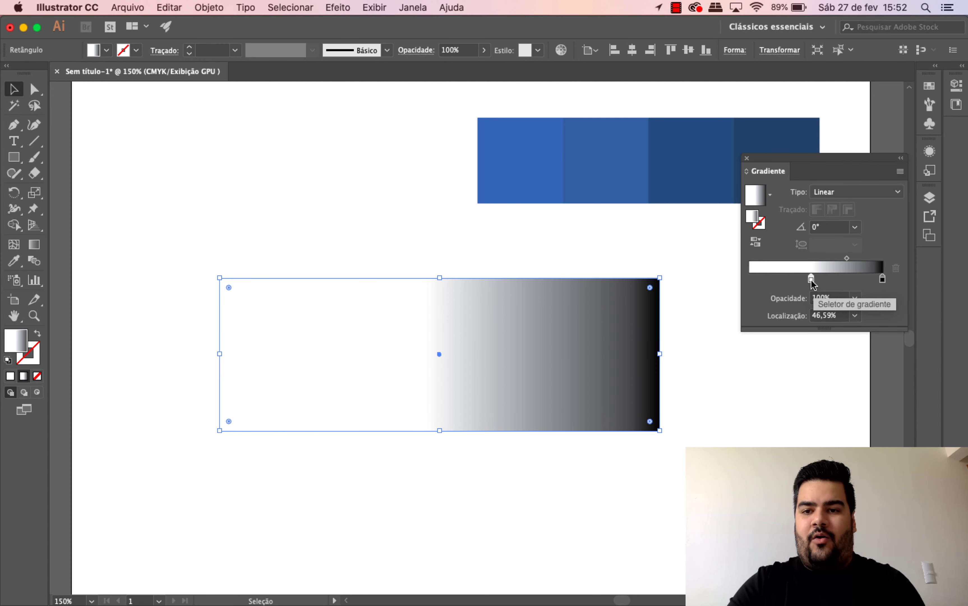
key(super+z)
drag(749, 279, 806, 279)
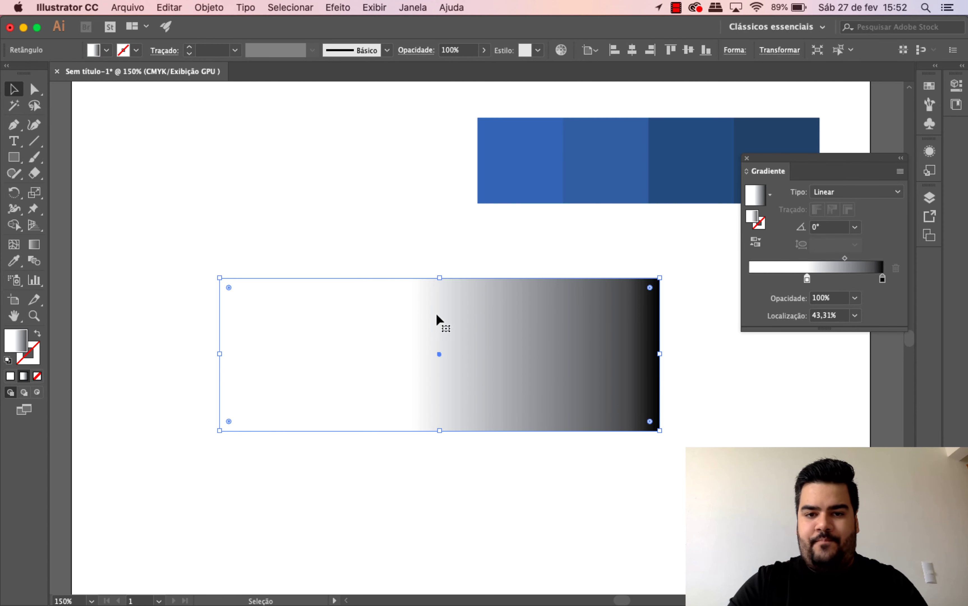
click(749, 279)
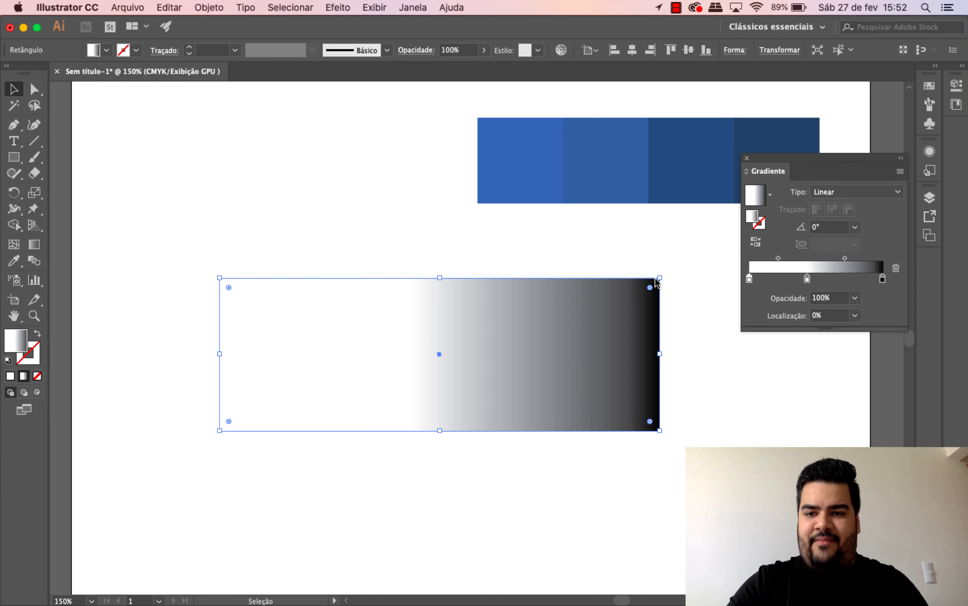
double_click(749, 279)
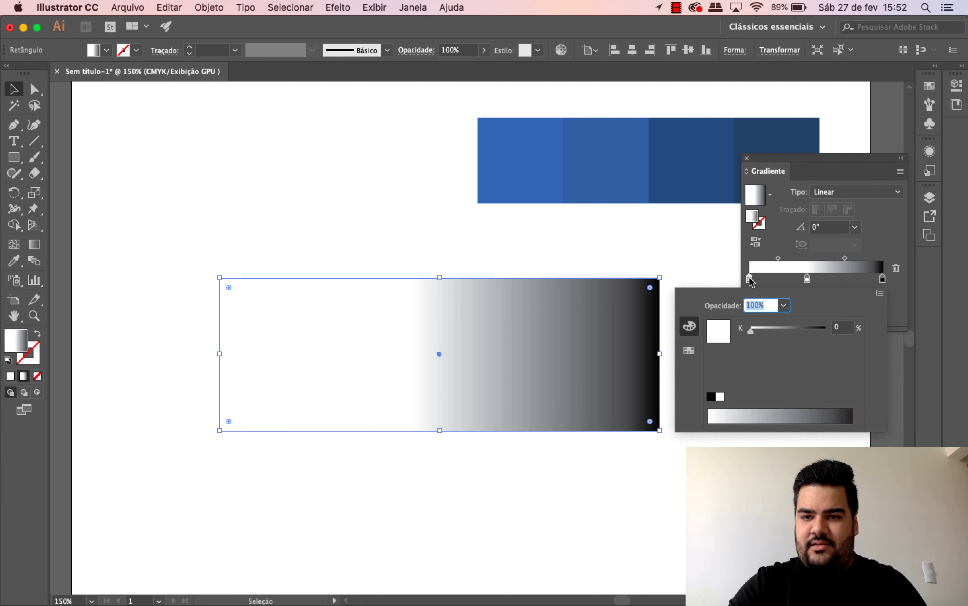
drag(754, 333, 752, 333)
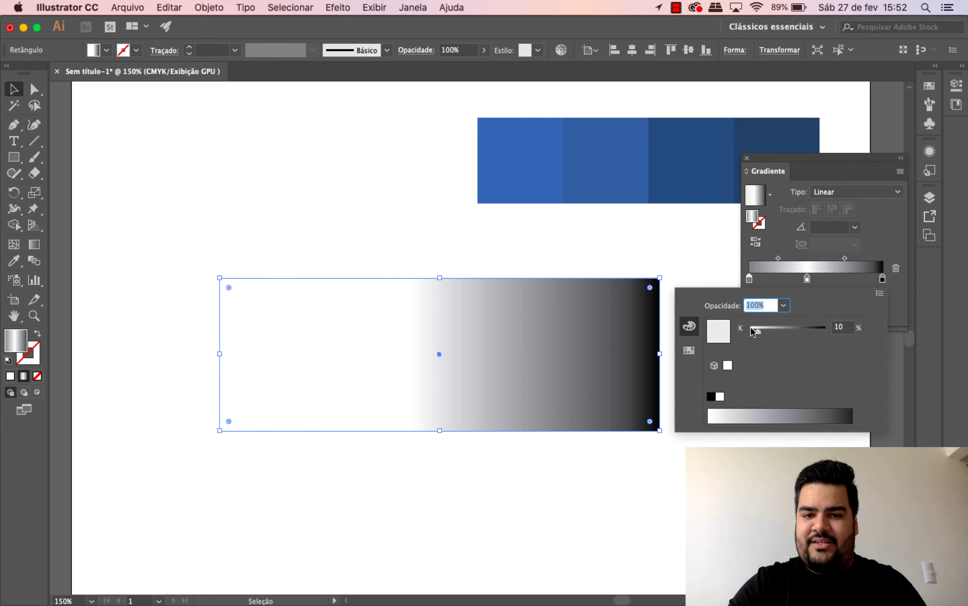
key(Escape)
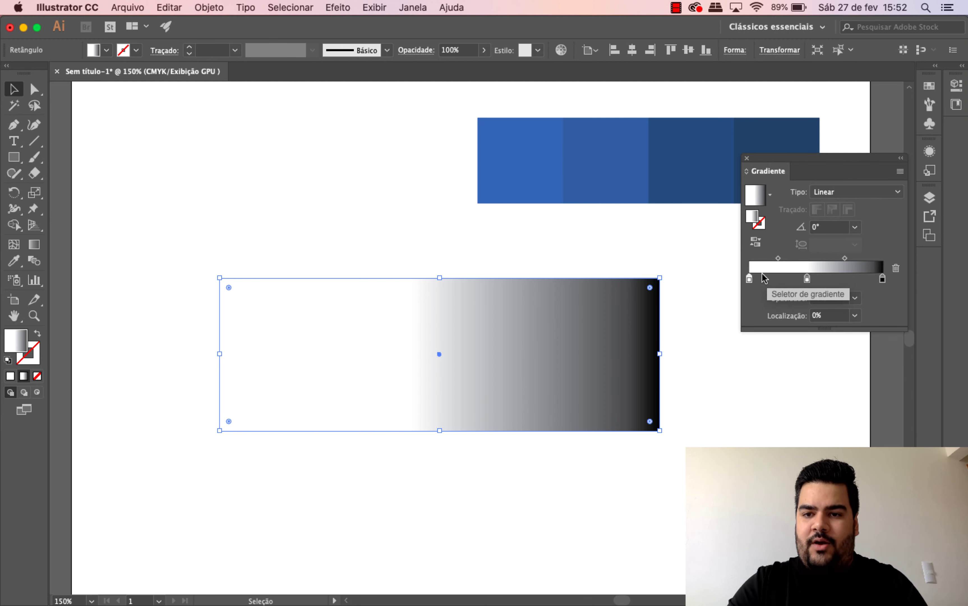
click(763, 280)
double_click(763, 279)
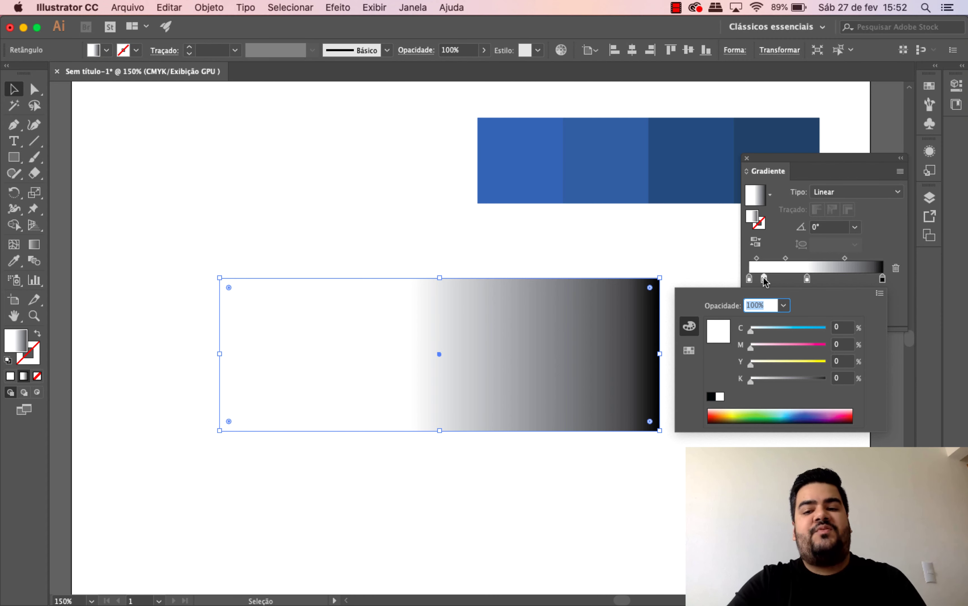
key(Escape)
drag(763, 279, 749, 280)
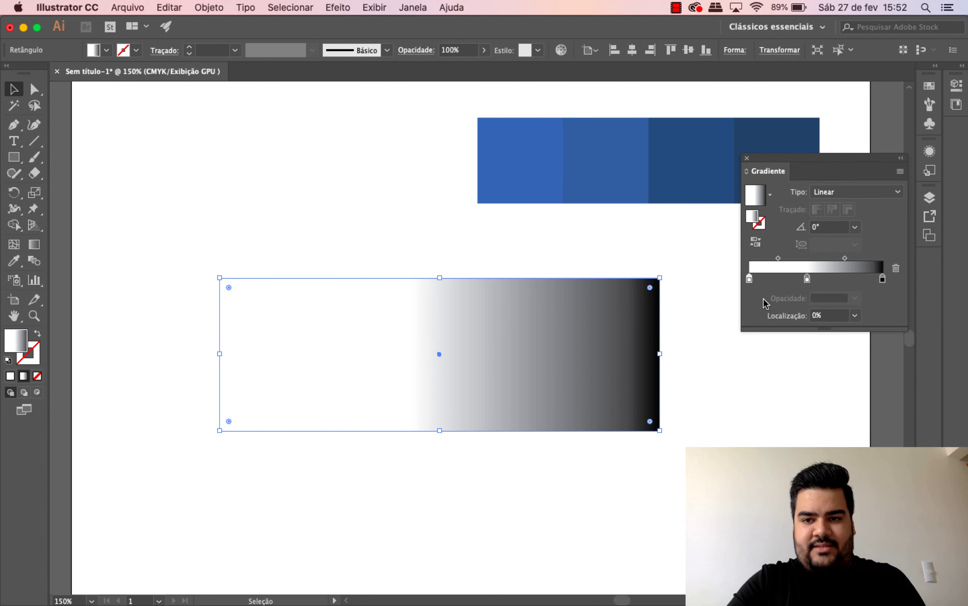
double_click(749, 279)
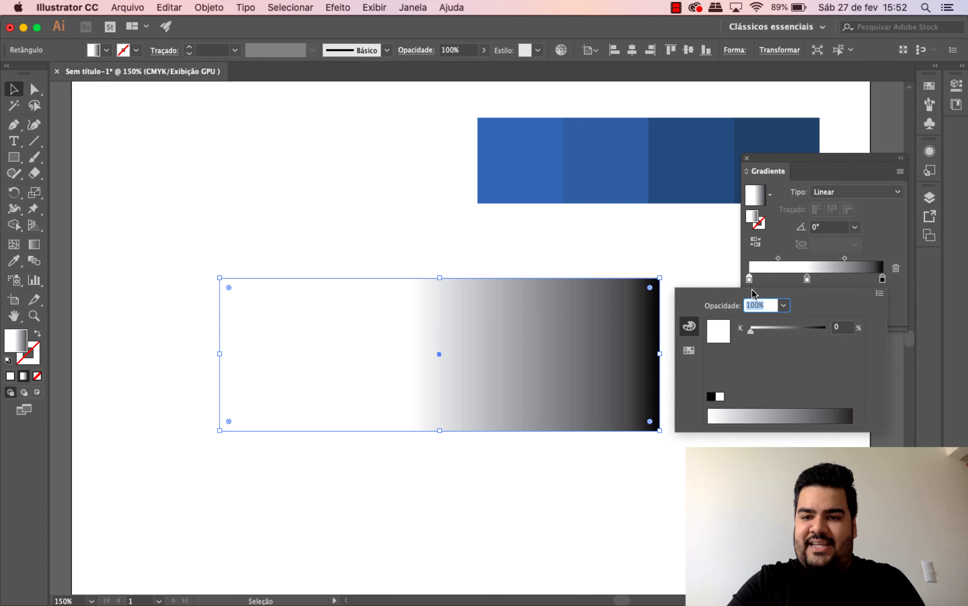
key(Escape)
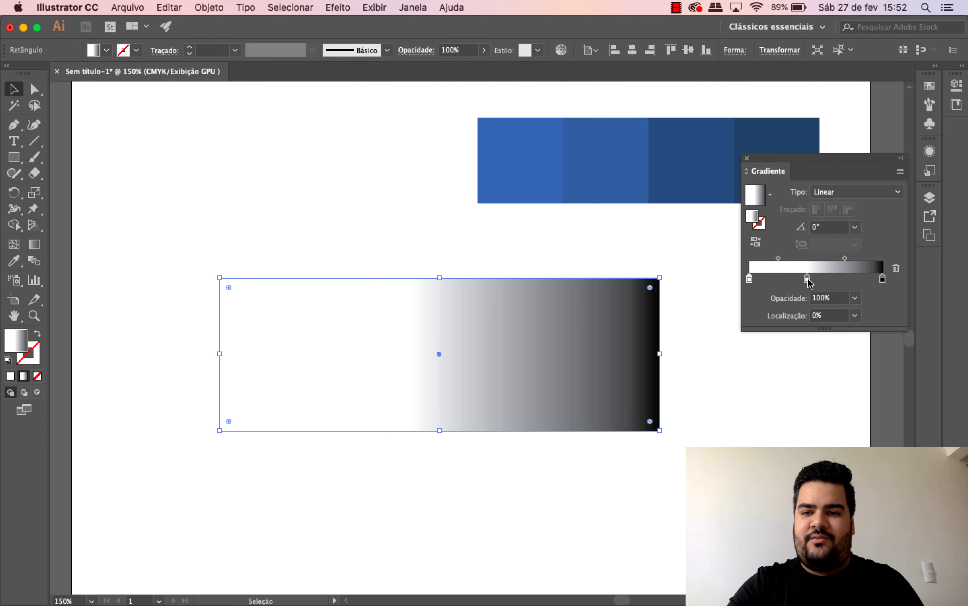
drag(807, 279, 807, 297)
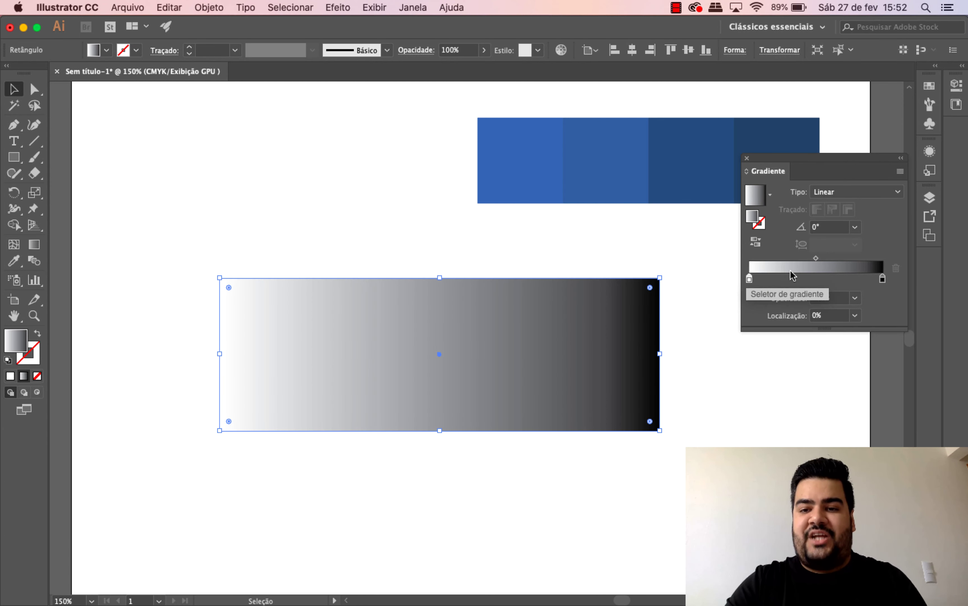
Step: Set the gradient's start stop to a medium blue
double_click(748, 280)
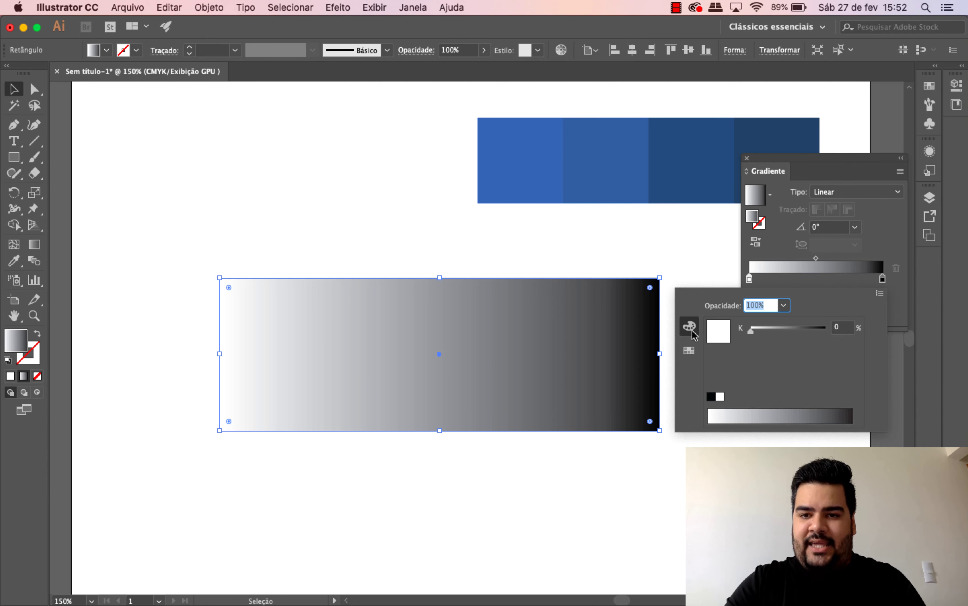
click(689, 350)
click(745, 330)
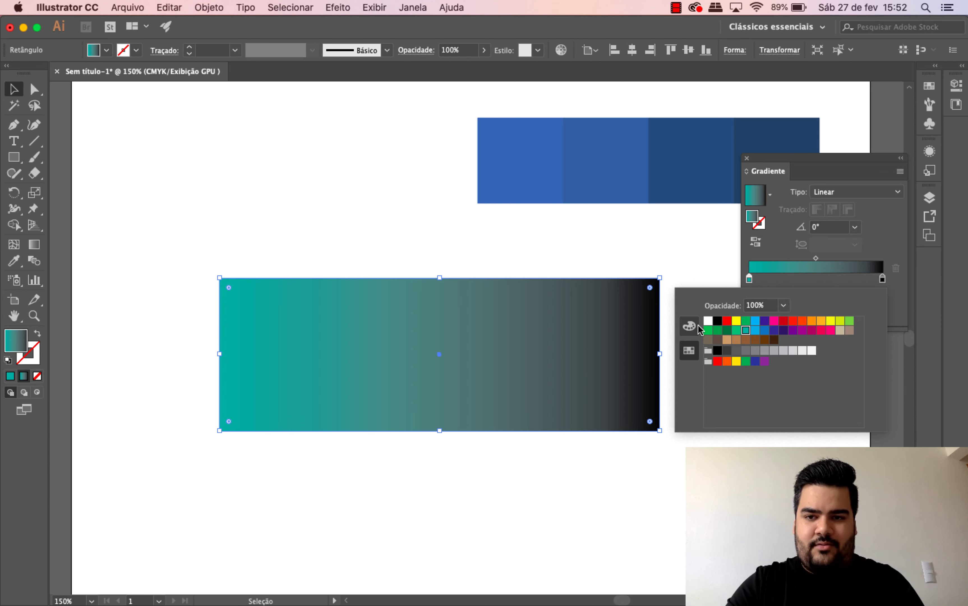
click(689, 325)
click(763, 284)
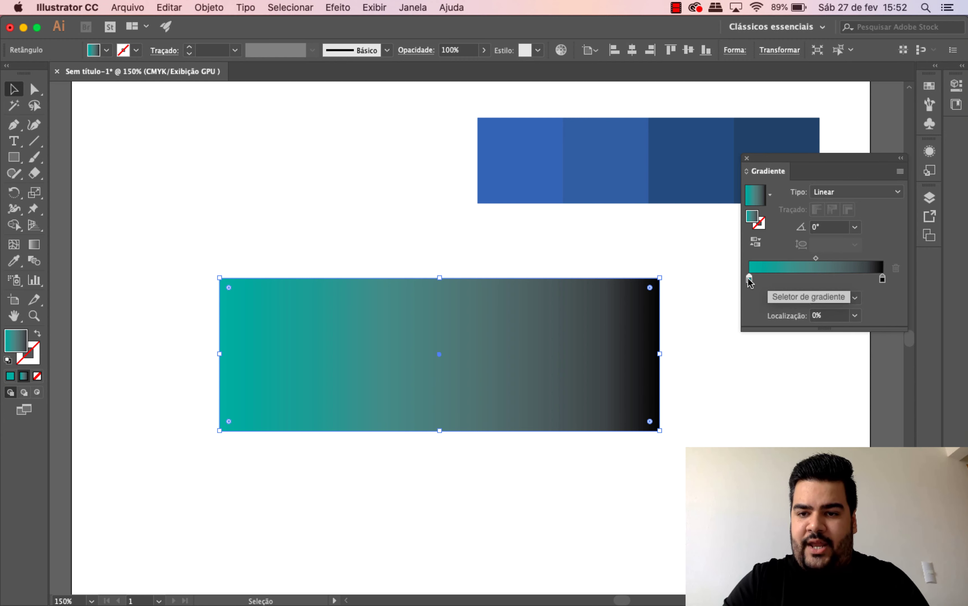
double_click(749, 278)
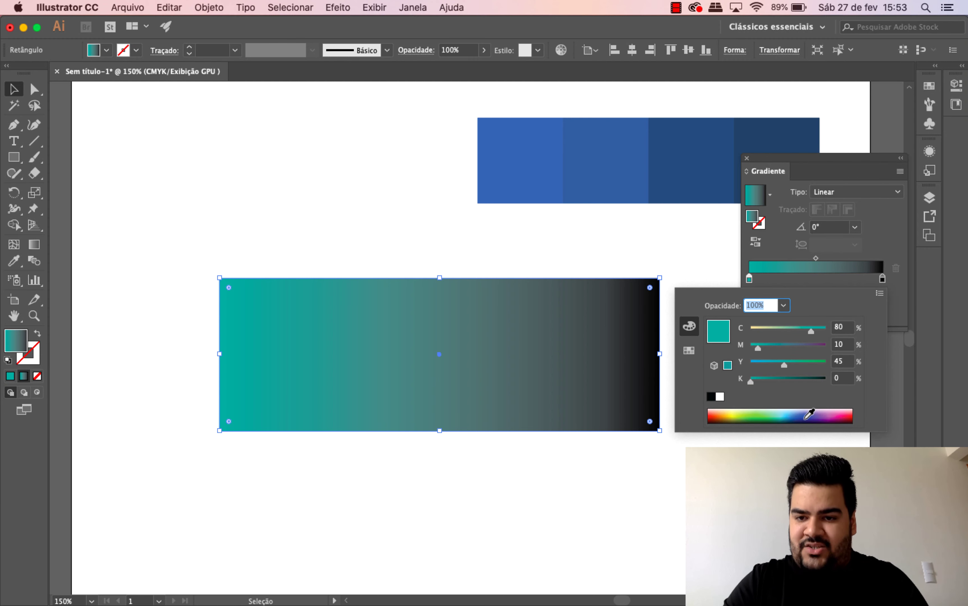
click(805, 417)
mouse_move(785, 328)
mouse_down()
mouse_move(817, 329)
mouse_move(762, 345)
mouse_move(825, 364)
mouse_up()
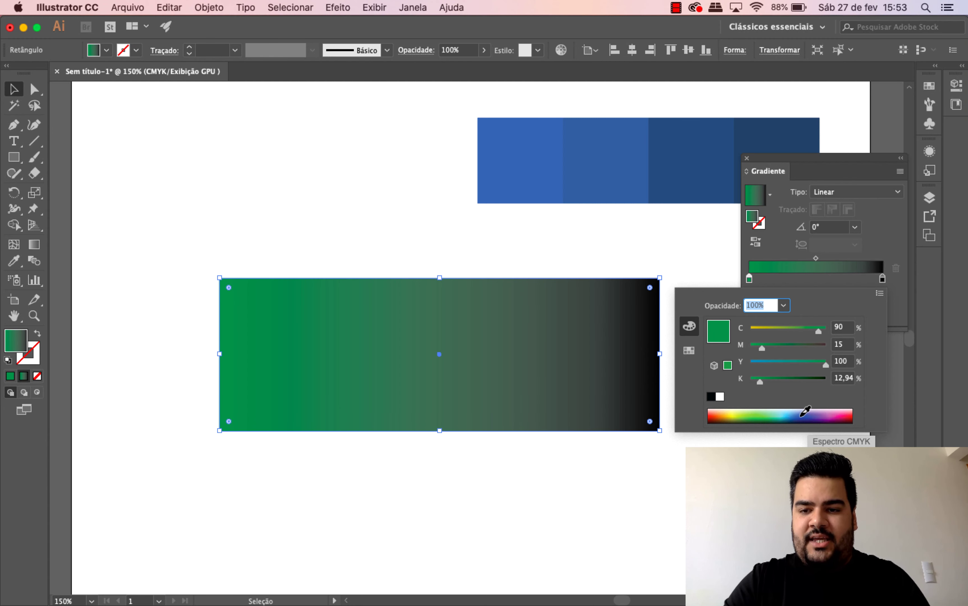
click(803, 414)
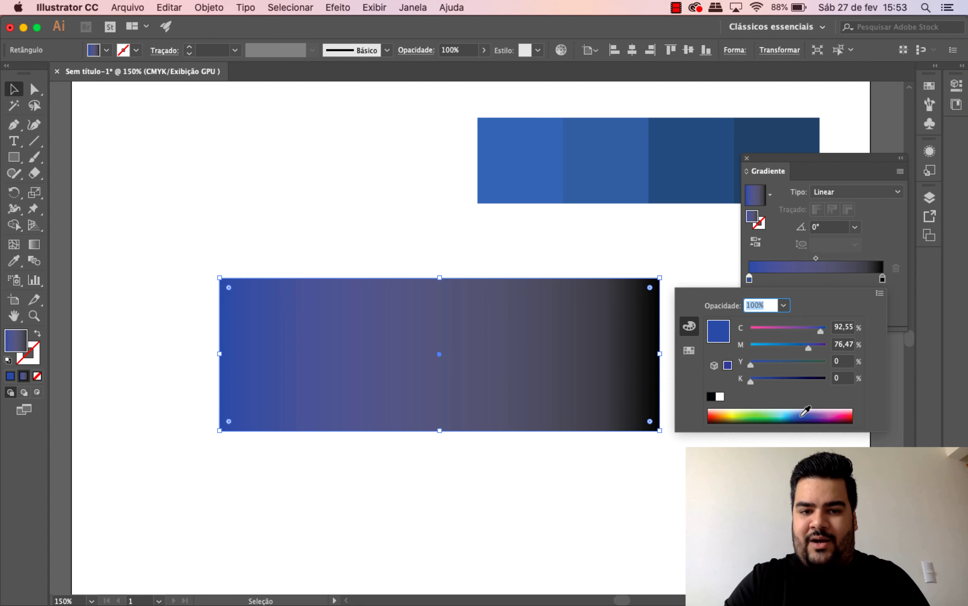
Step: Set the end stop to a dark blue swatch deepened to navy, K about 49
click(883, 278)
double_click(882, 279)
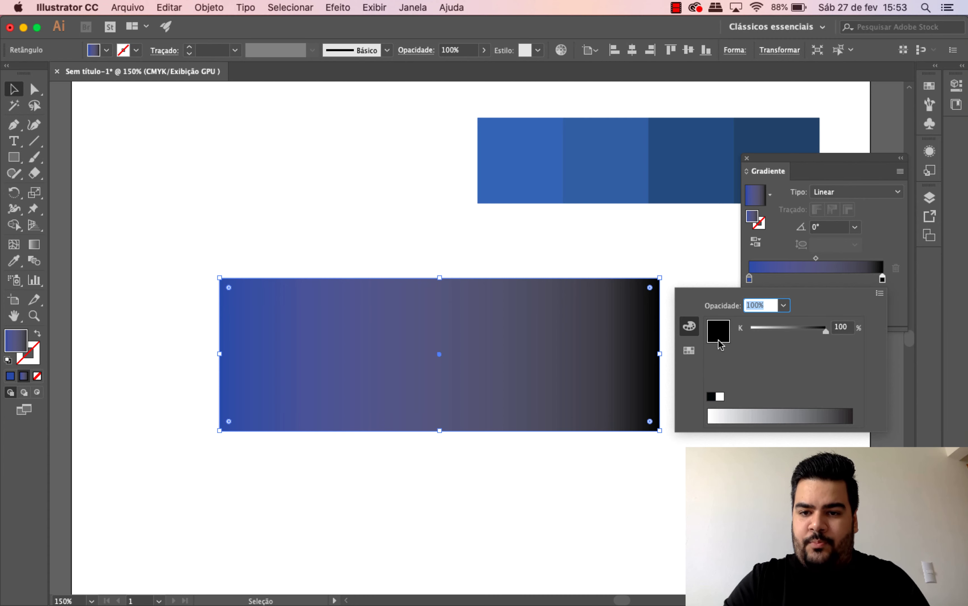
click(689, 351)
click(775, 331)
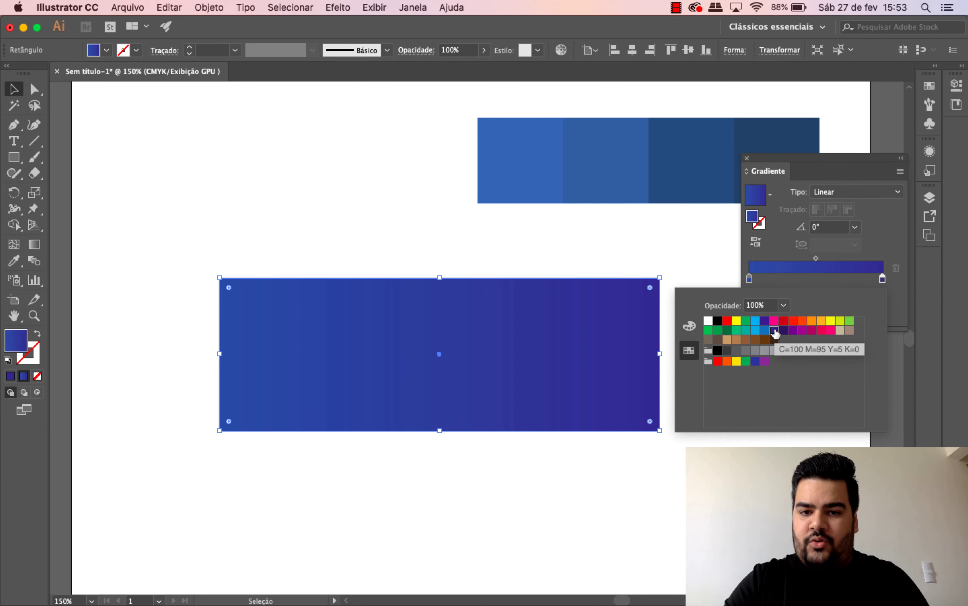
click(689, 326)
drag(768, 377, 786, 381)
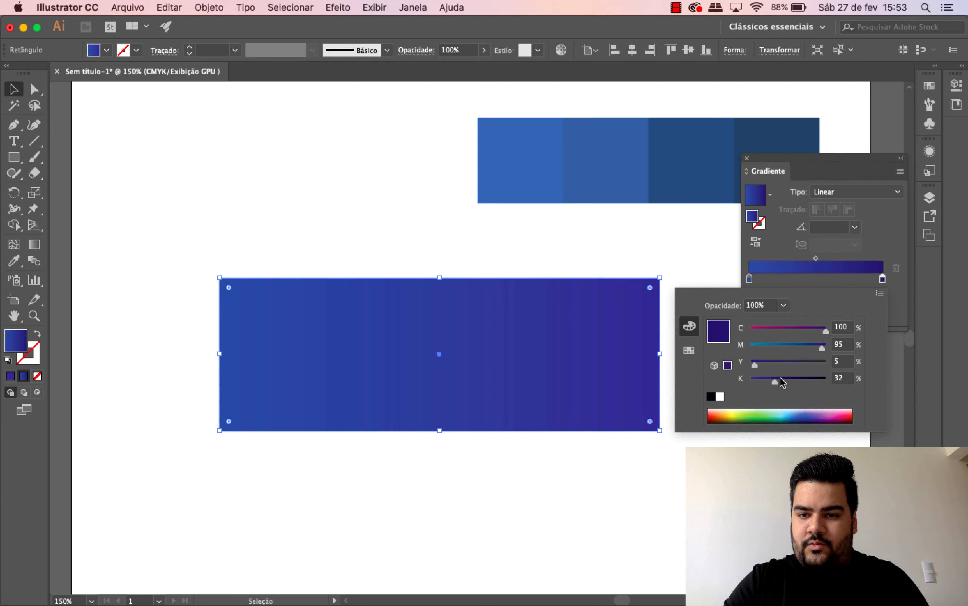
click(901, 305)
click(559, 264)
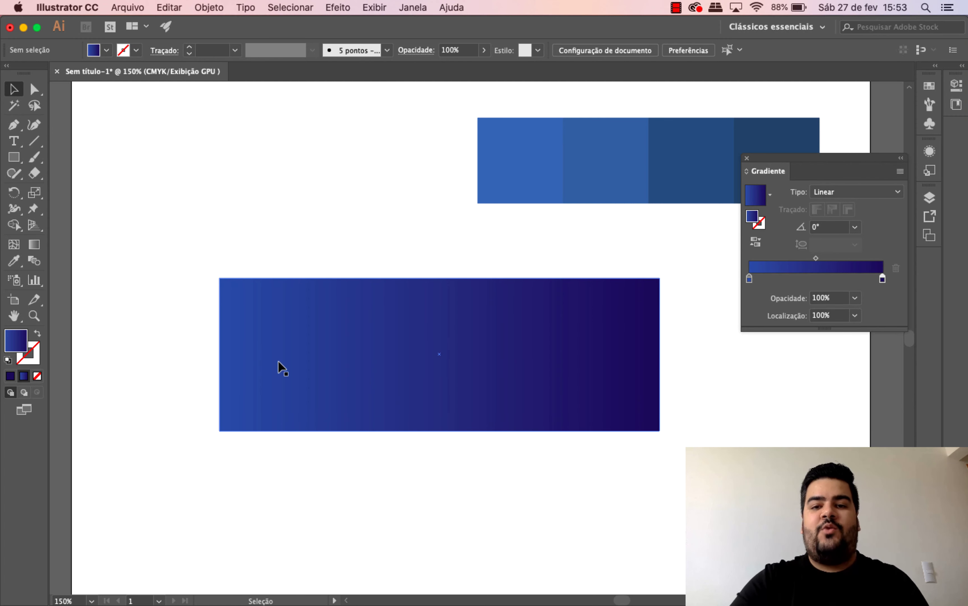
Step: Move the four squares left above the rectangle and nudge the rectangle up slightly
drag(604, 206, 521, 176)
drag(653, 114, 625, 83)
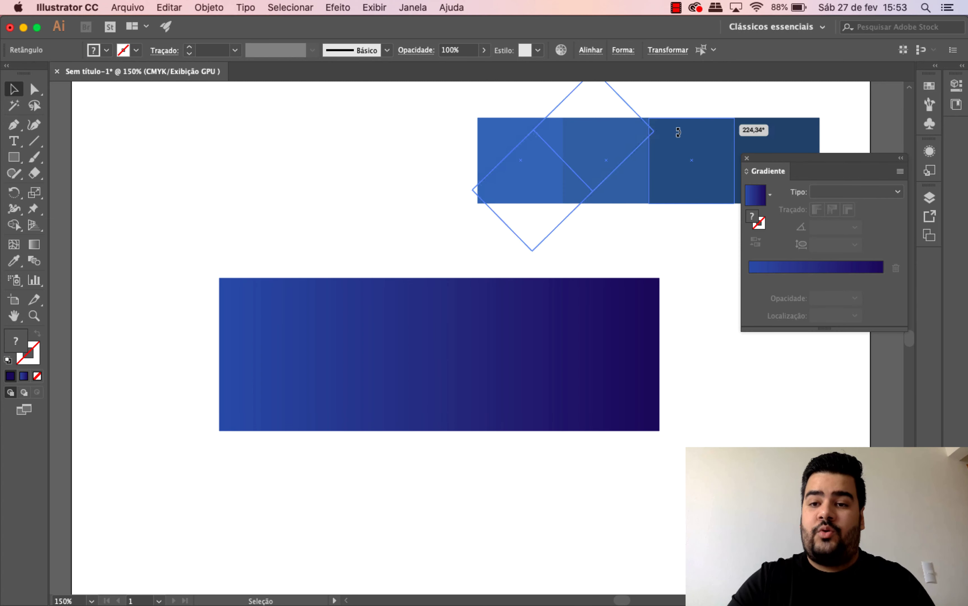
key(super+z)
key(a)
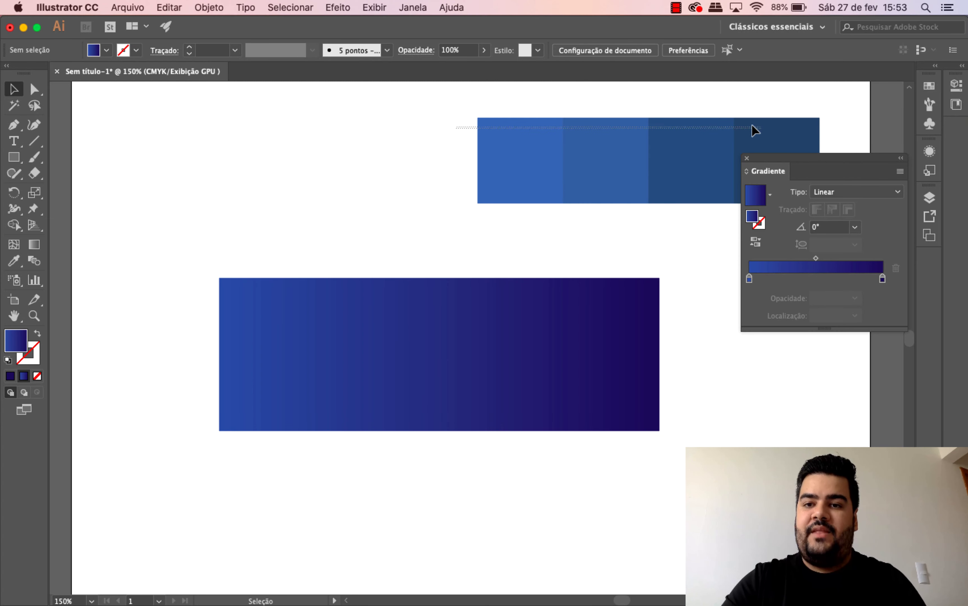
mouse_move(447, 149)
mouse_down()
mouse_move(789, 129)
mouse_move(587, 141)
mouse_move(585, 180)
mouse_up()
click(661, 199)
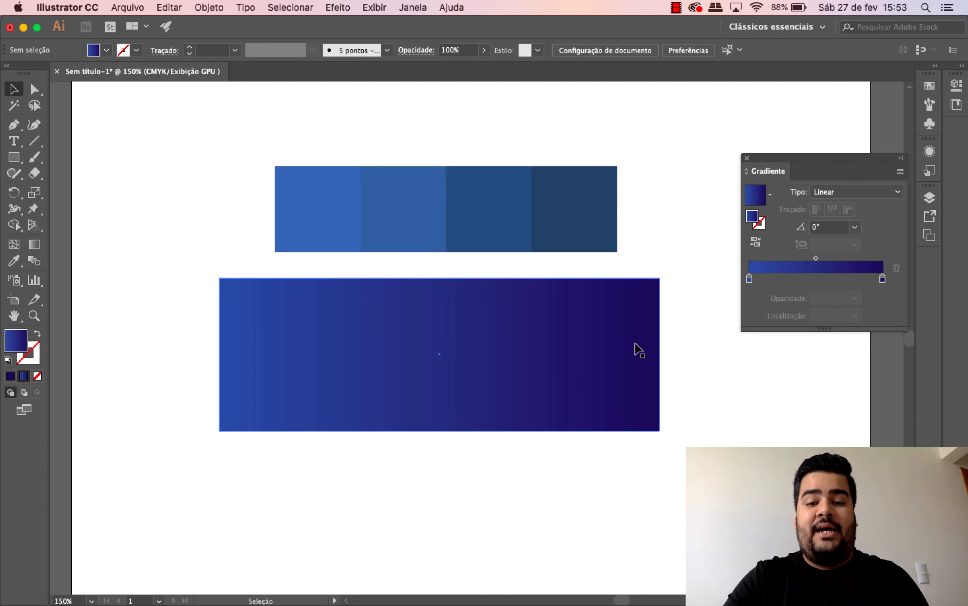
drag(544, 375, 546, 367)
key(super+shift+a)
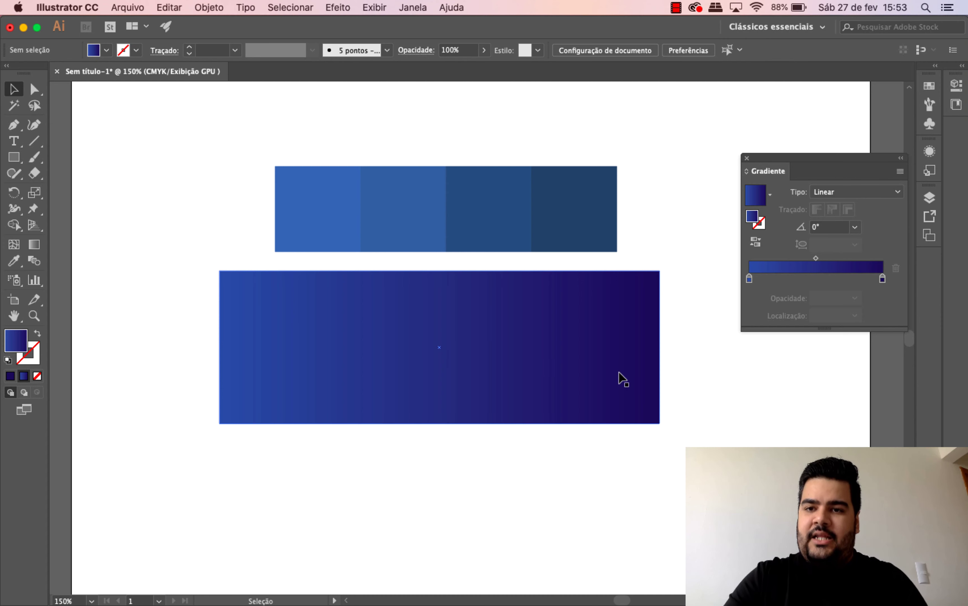
Step: Lower the start stop's Magenta to 43 and drag the gradient midpoint to about 13%
click(627, 364)
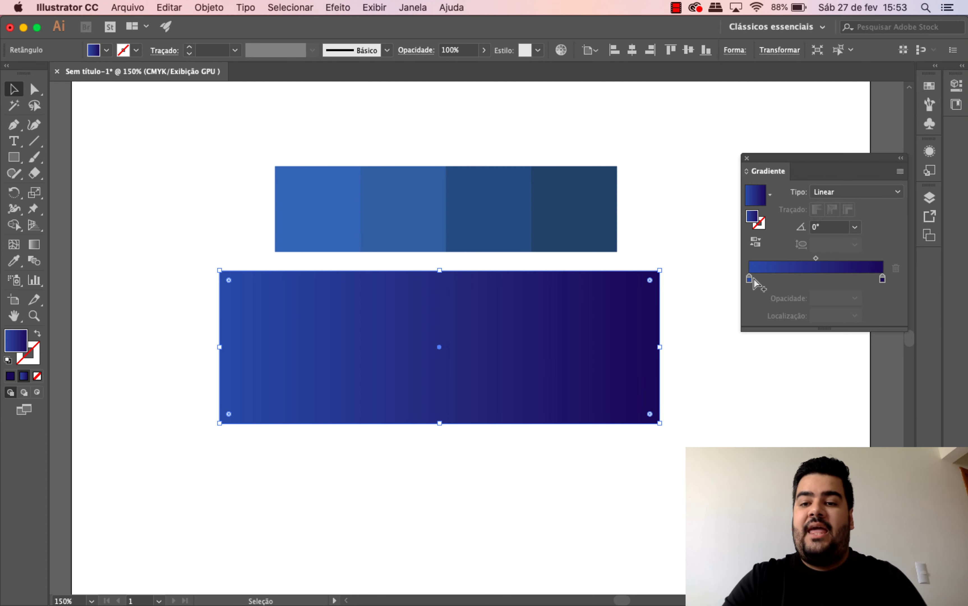
mouse_move(815, 258)
mouse_down()
mouse_move(857, 258)
mouse_move(787, 258)
mouse_up()
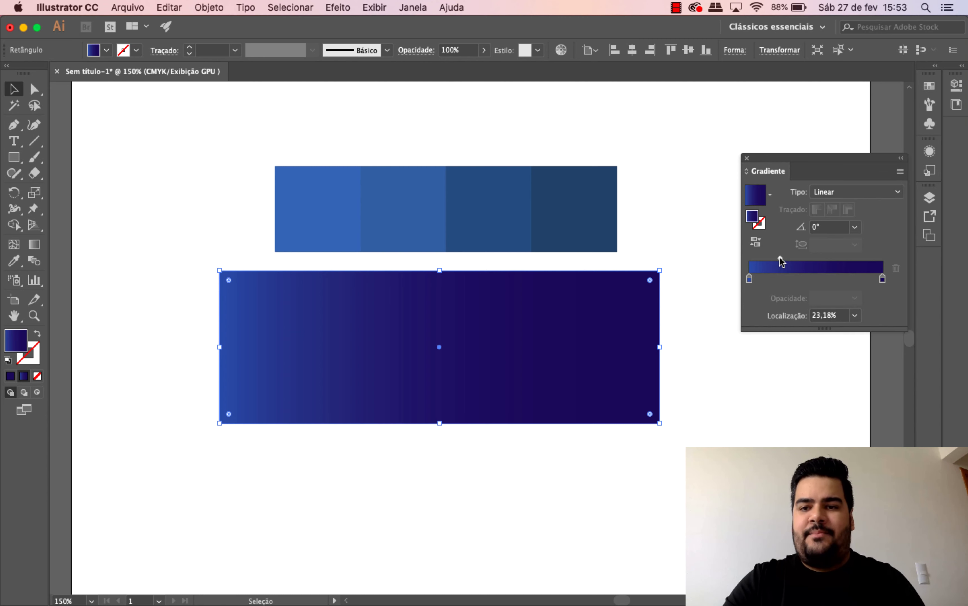
mouse_move(779, 258)
mouse_down()
mouse_move(862, 258)
mouse_move(833, 258)
mouse_up()
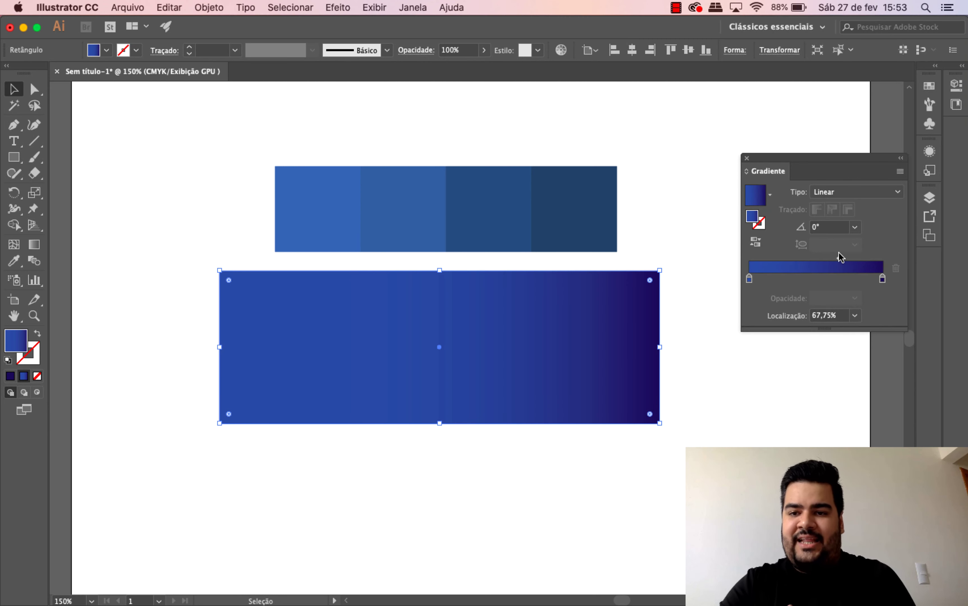
click(749, 278)
double_click(749, 280)
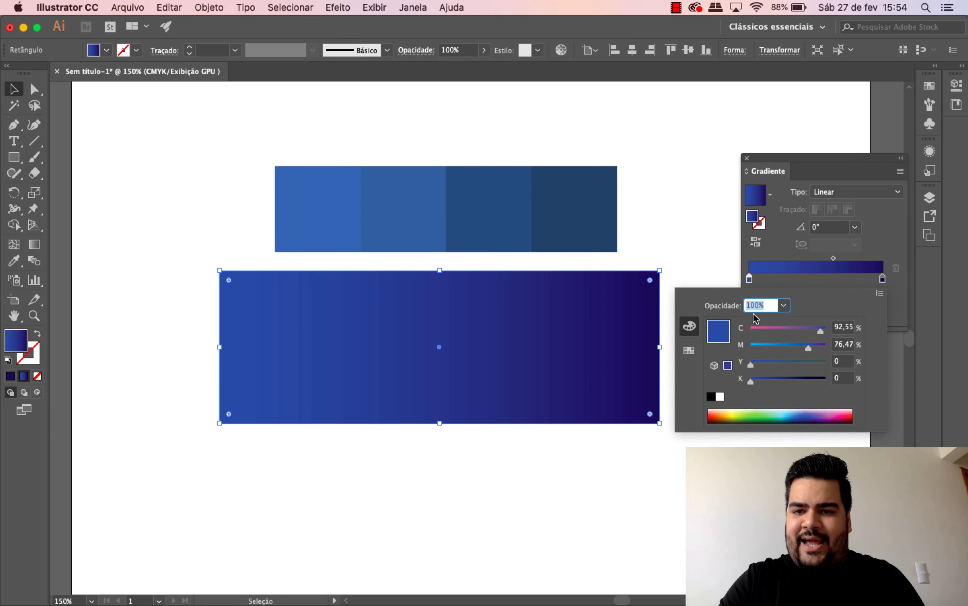
drag(807, 348, 784, 348)
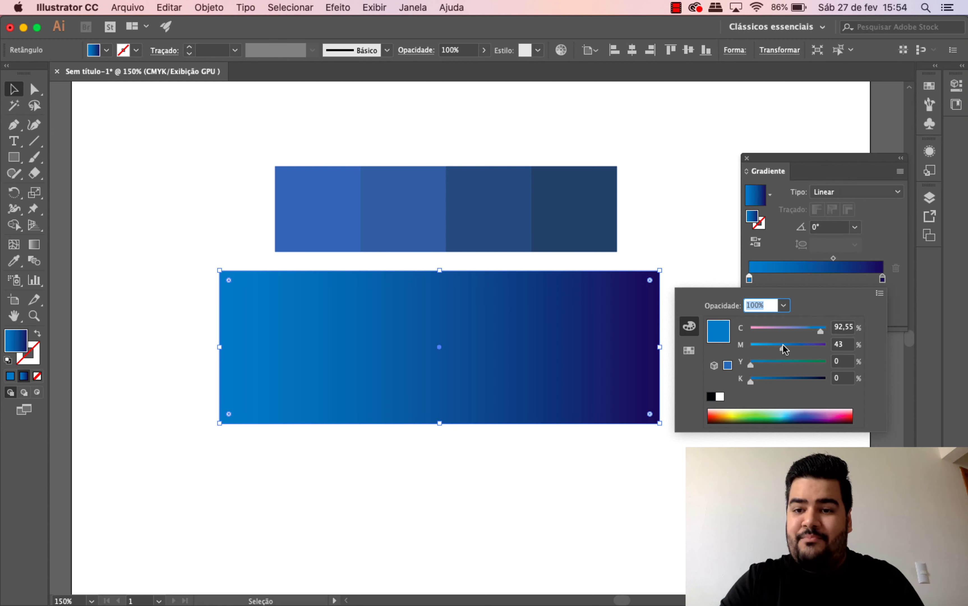
click(879, 244)
drag(833, 258, 760, 263)
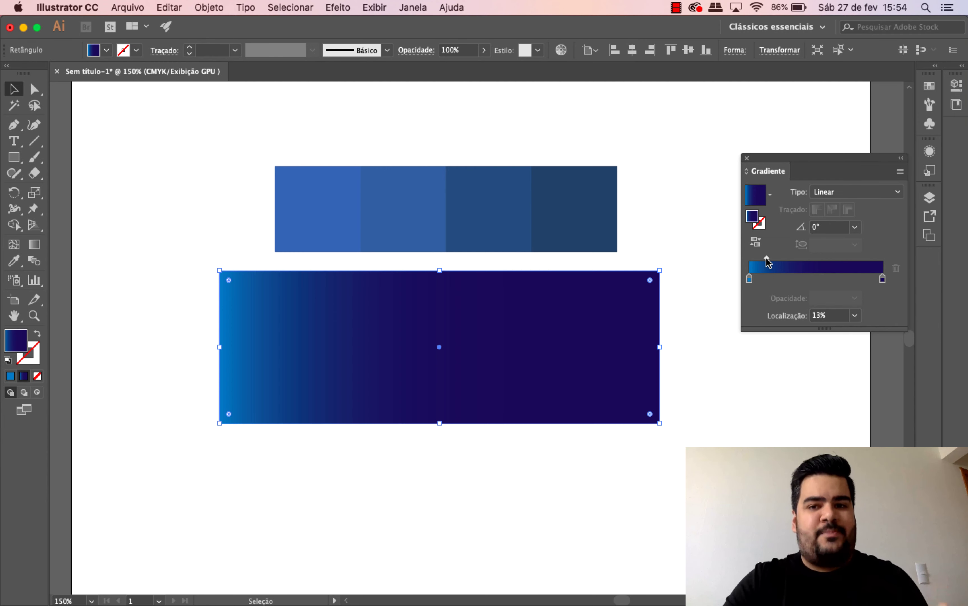
Step: Add a lighter blue middle stop (K 0, M 37) and slide it to about 22%
mouse_move(767, 261)
mouse_down()
mouse_move(857, 264)
mouse_move(817, 260)
mouse_up()
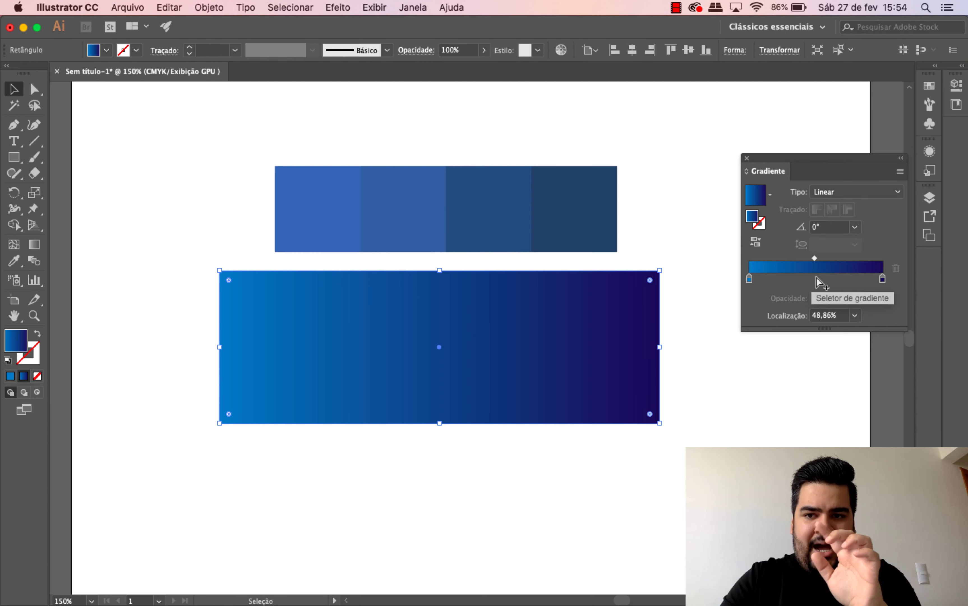
click(817, 280)
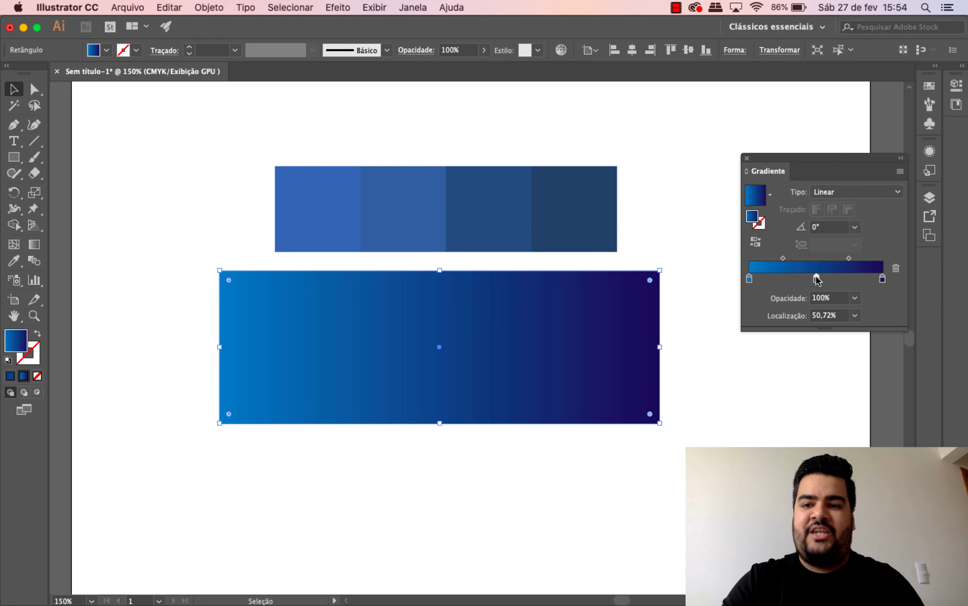
double_click(816, 279)
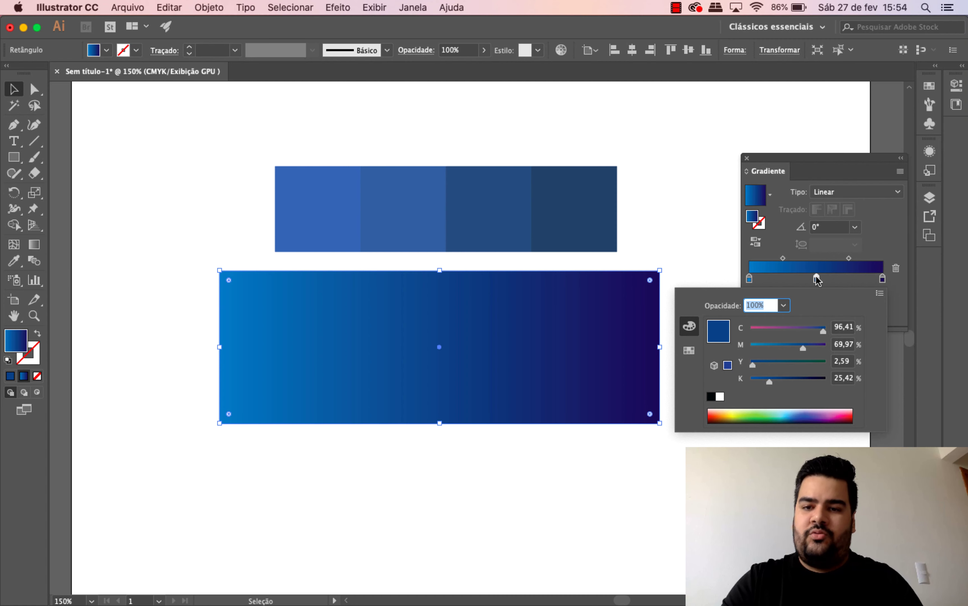
click(796, 378)
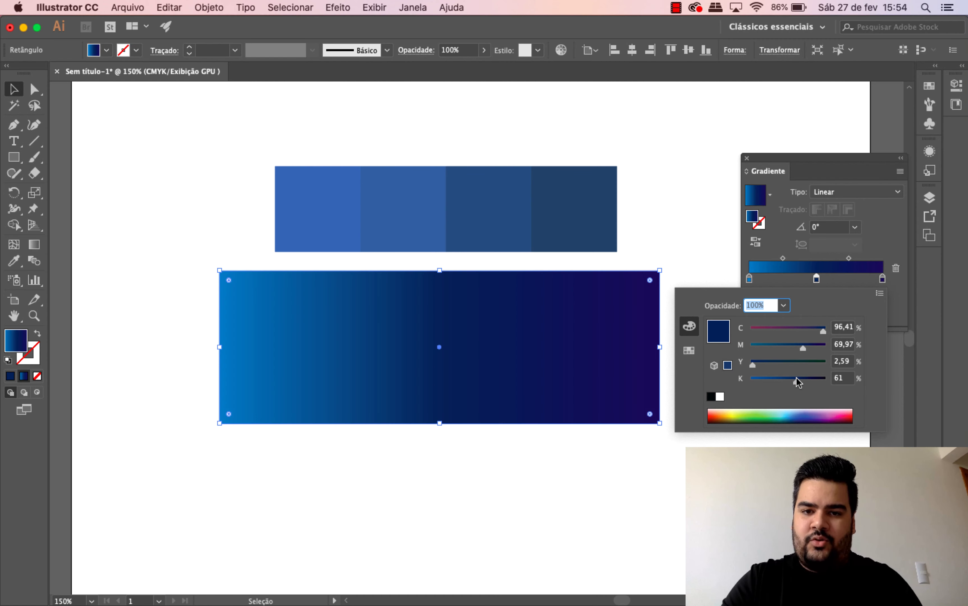
drag(795, 378, 755, 377)
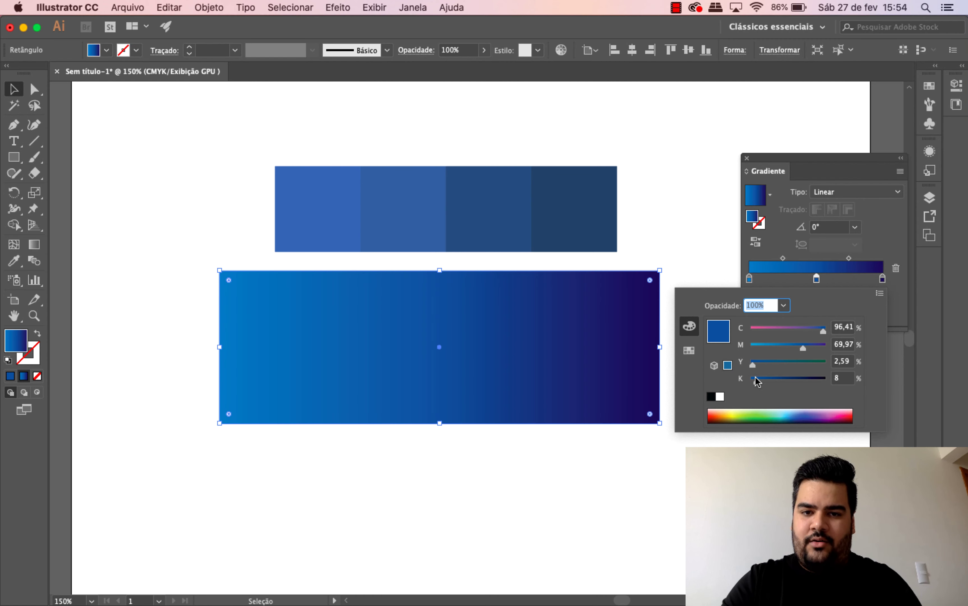
click(781, 348)
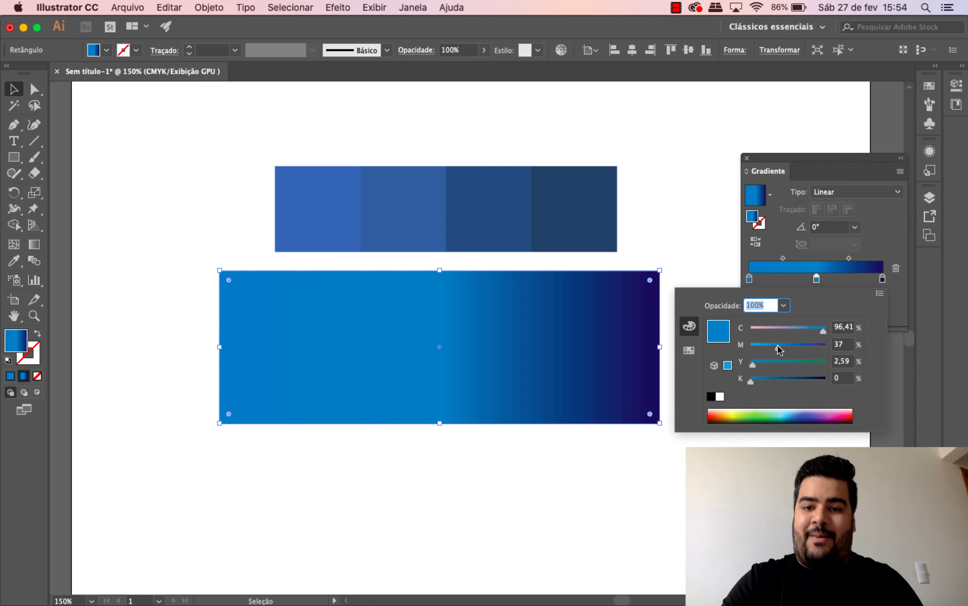
click(873, 254)
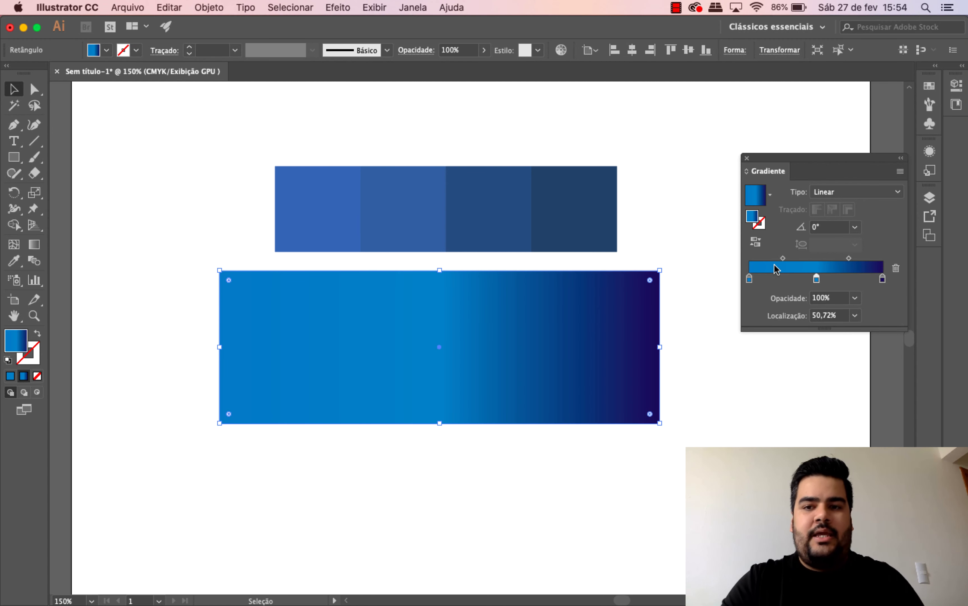
mouse_move(782, 258)
mouse_down()
mouse_move(797, 260)
mouse_move(763, 259)
mouse_up()
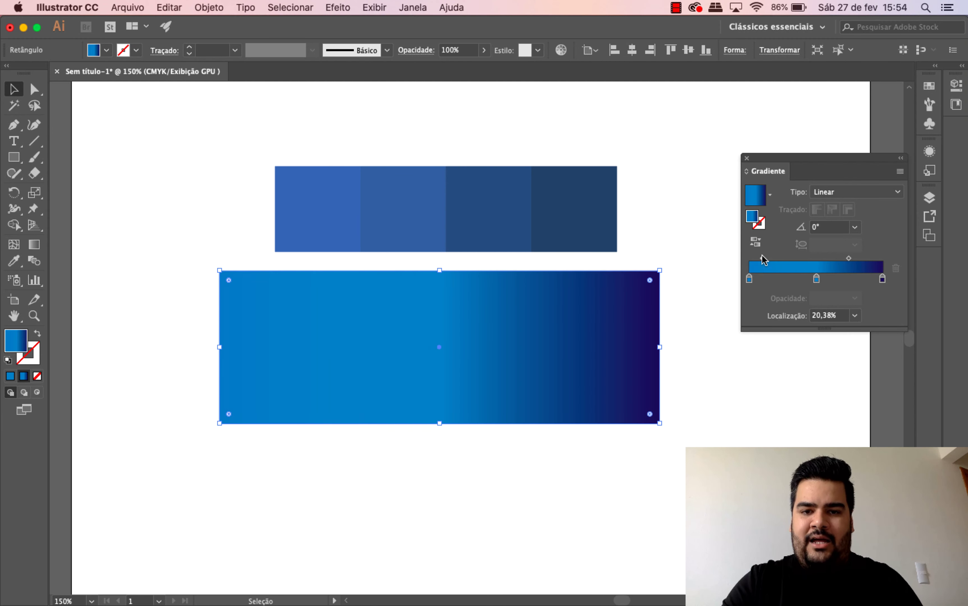
mouse_move(816, 278)
mouse_down()
mouse_move(779, 279)
mouse_move(844, 279)
mouse_move(782, 282)
mouse_move(796, 279)
mouse_up()
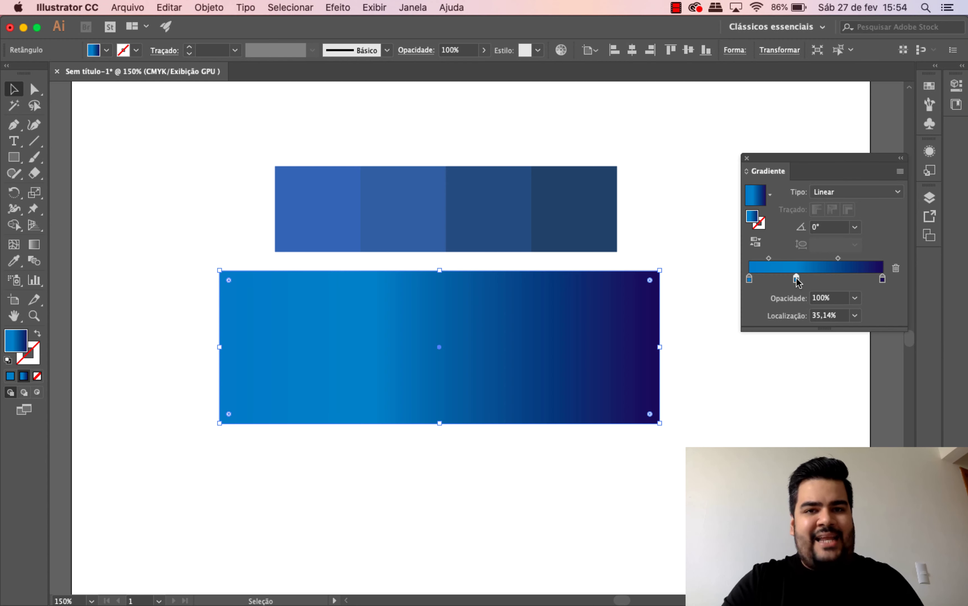
Step: Replace the middle stop with three new stops, lightening the centre one toward cyan
drag(796, 279, 796, 378)
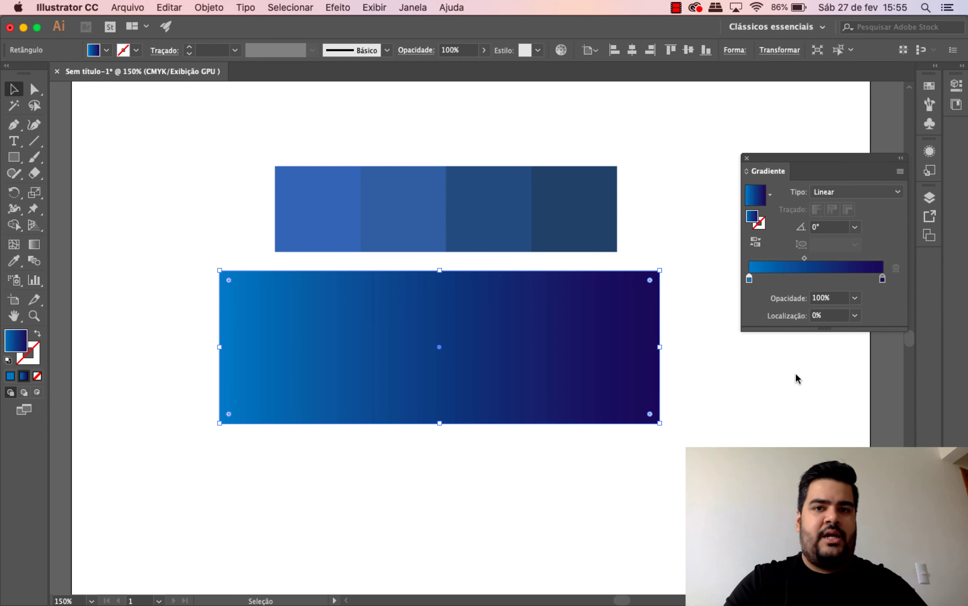
click(785, 280)
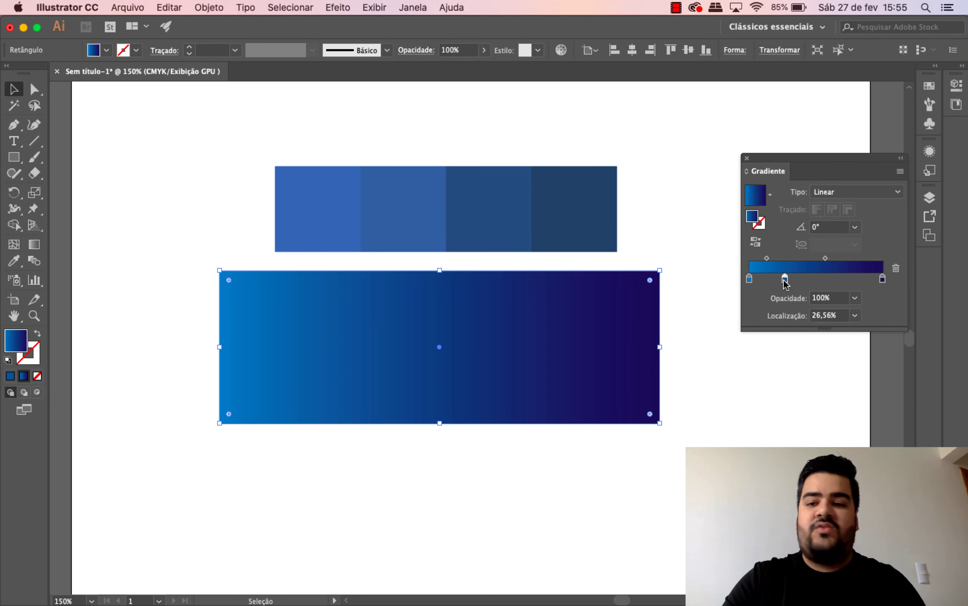
click(841, 282)
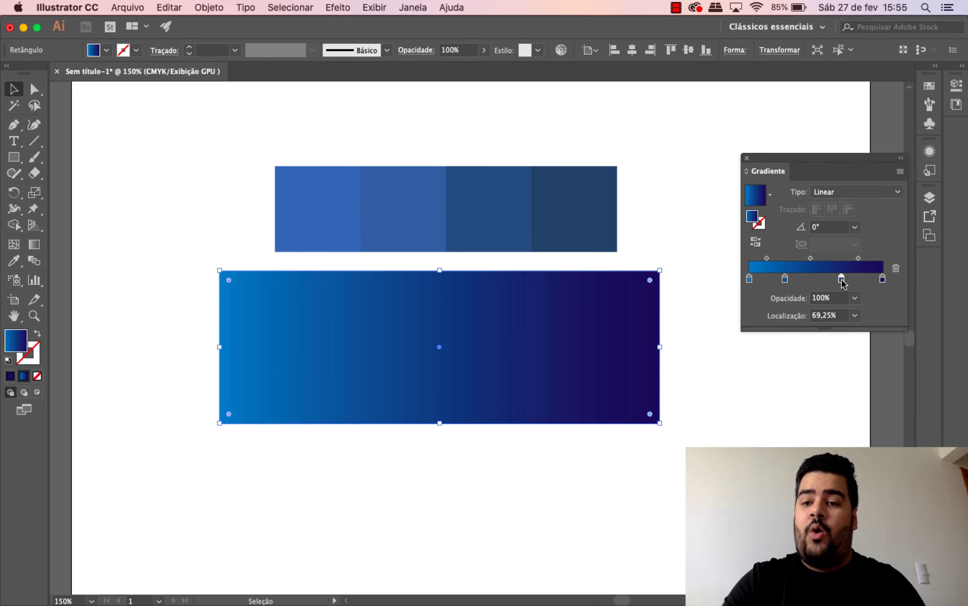
click(808, 280)
double_click(808, 280)
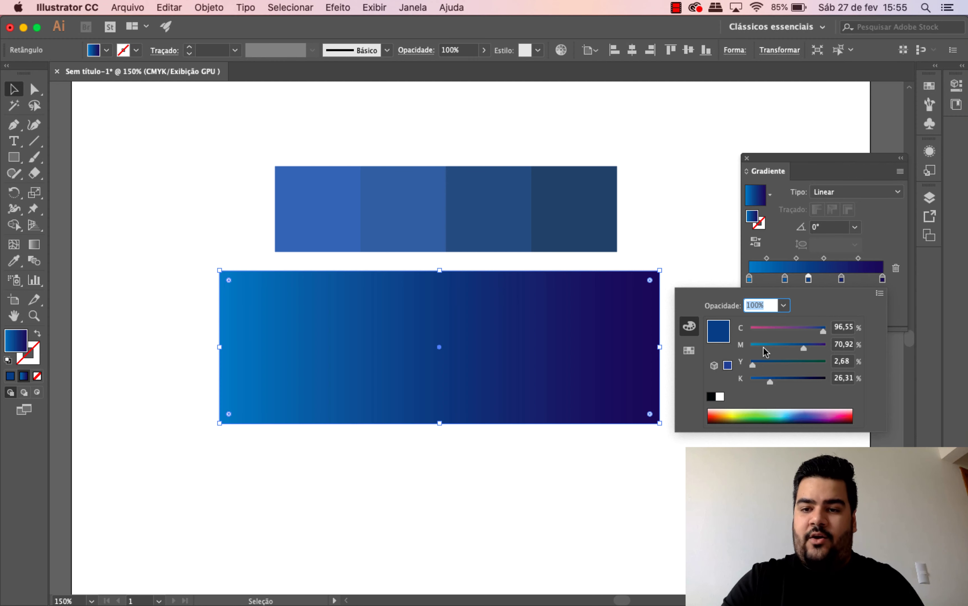
drag(763, 348, 756, 348)
Step: Colour two added stops pink-purple and yellow, then drag both off the slider
click(784, 280)
double_click(784, 280)
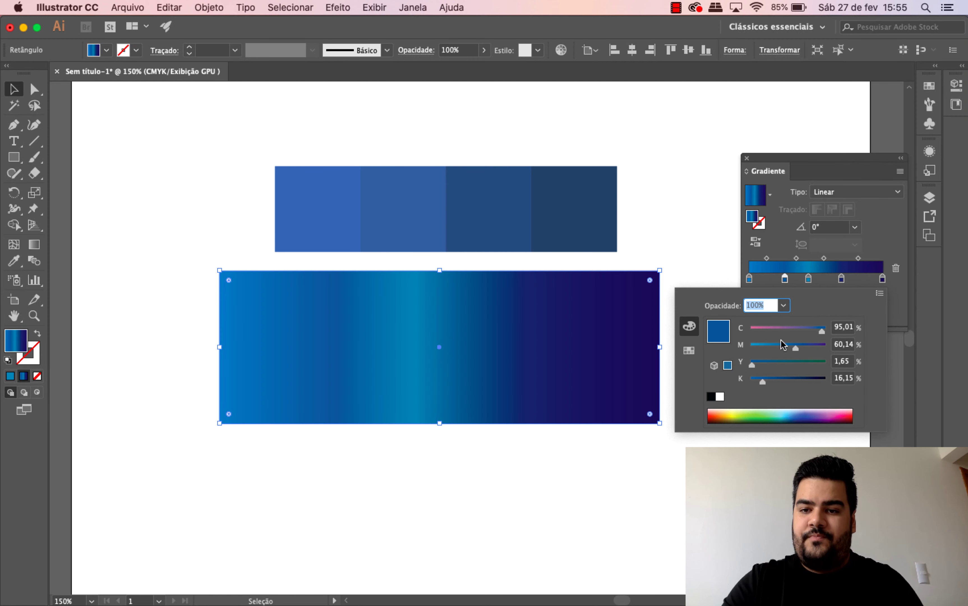
click(777, 332)
click(841, 279)
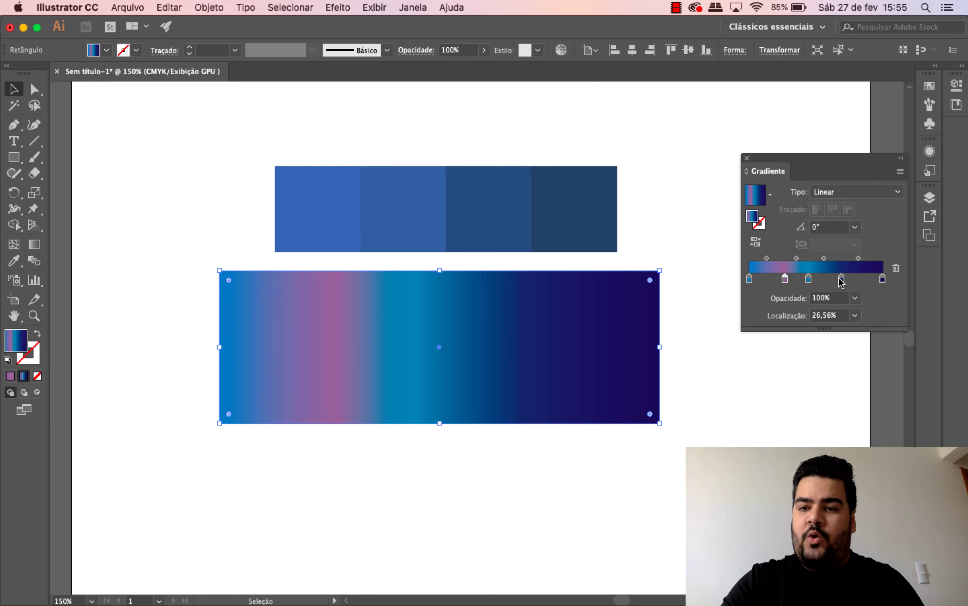
double_click(840, 279)
drag(763, 415, 730, 420)
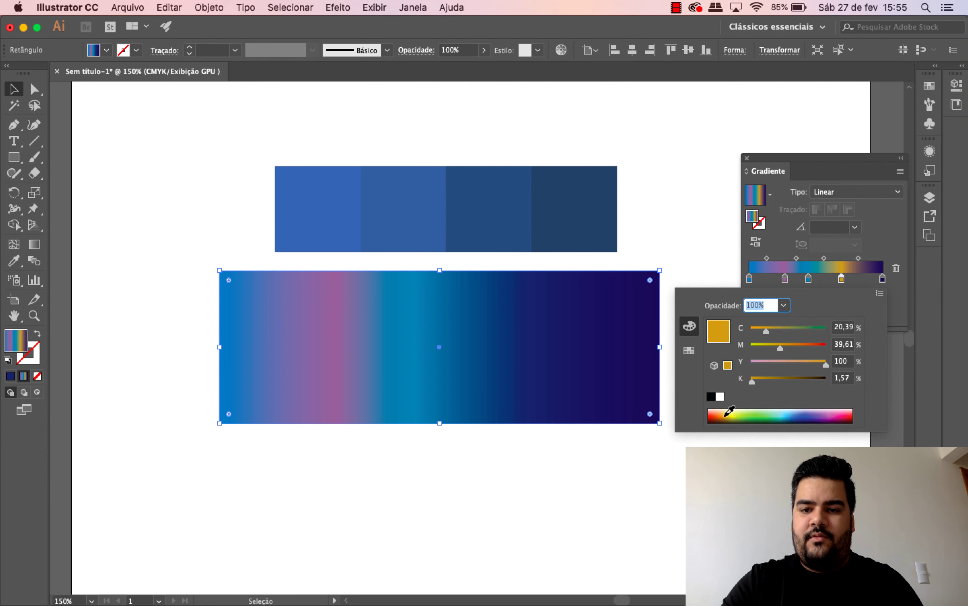
click(896, 244)
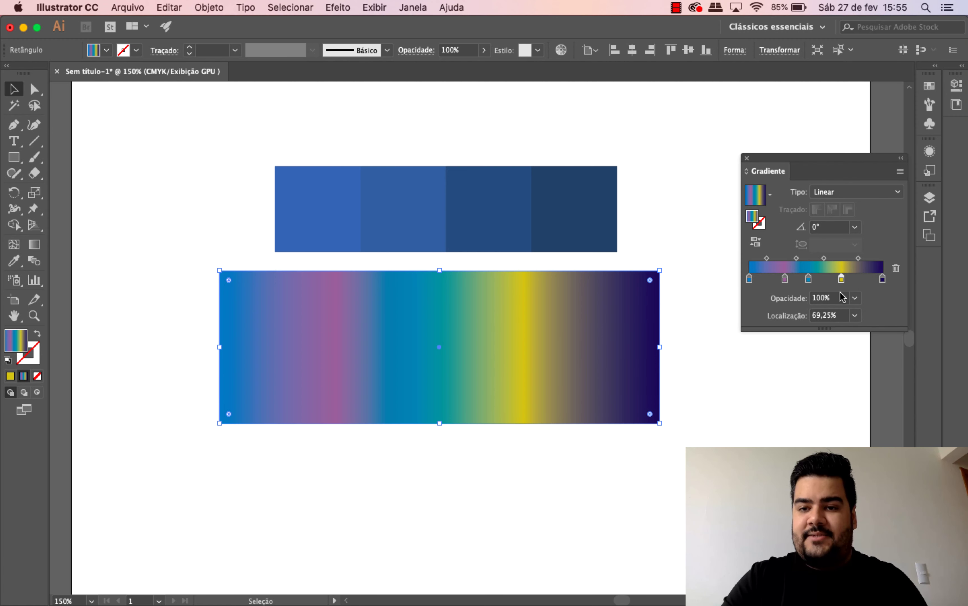
click(785, 278)
drag(785, 279, 795, 315)
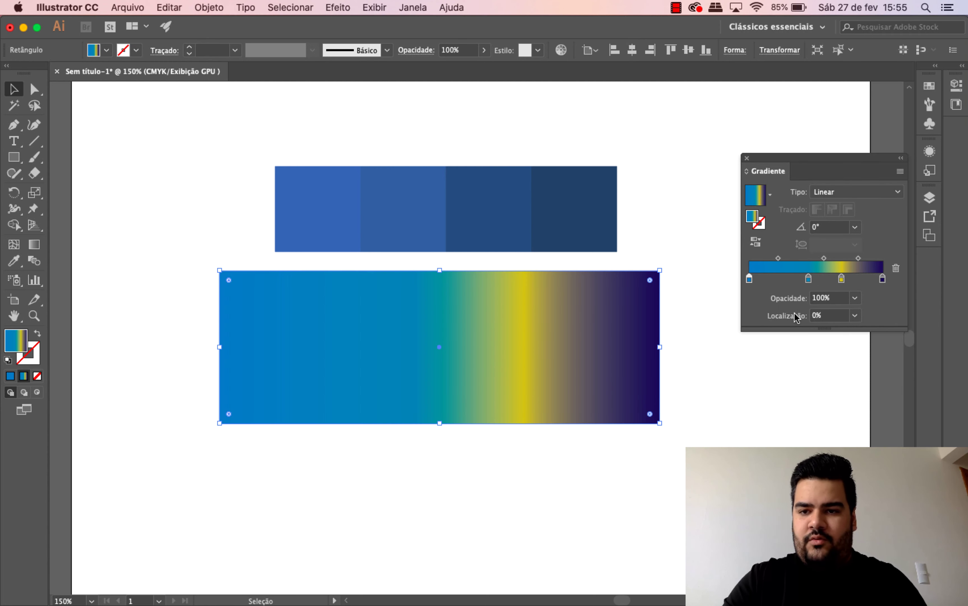
drag(840, 279, 841, 296)
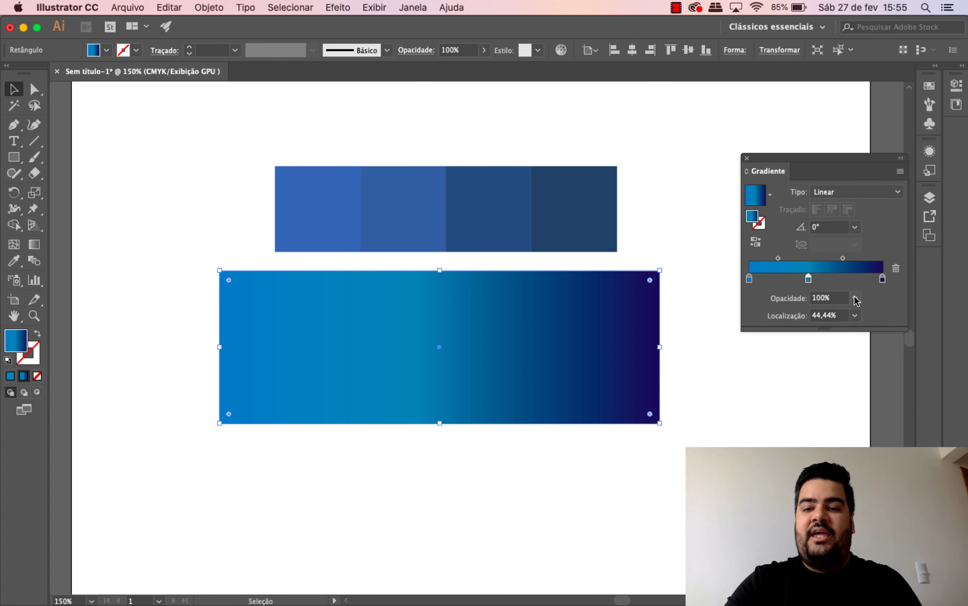
Step: Set the gradient's left stop opacity to 0%
click(749, 278)
click(855, 297)
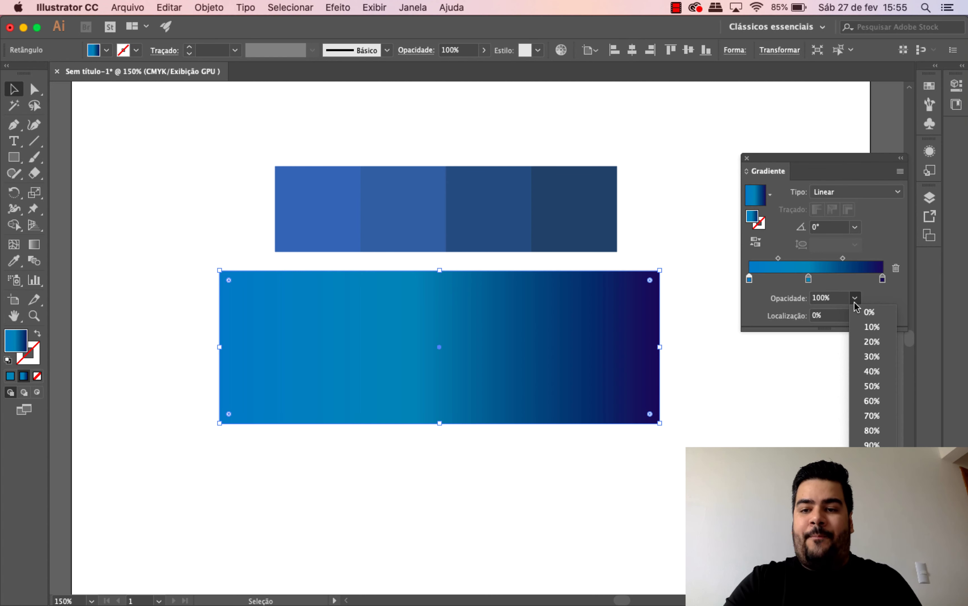
click(865, 312)
click(751, 394)
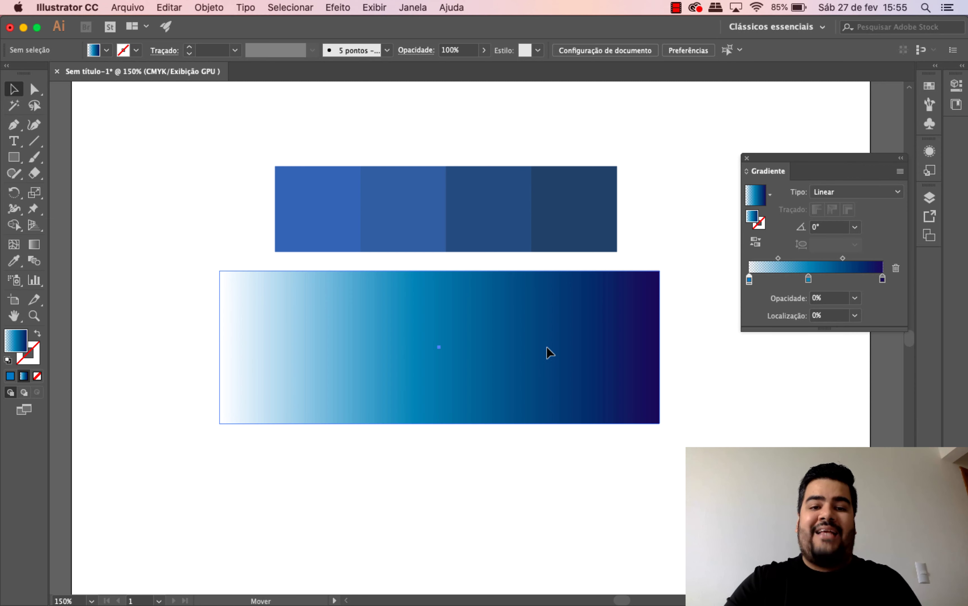
Step: Reposition the faded gradient rectangle just below the blue bars
mouse_move(545, 346)
mouse_down()
mouse_move(663, 261)
mouse_move(589, 252)
mouse_up()
right_click(600, 268)
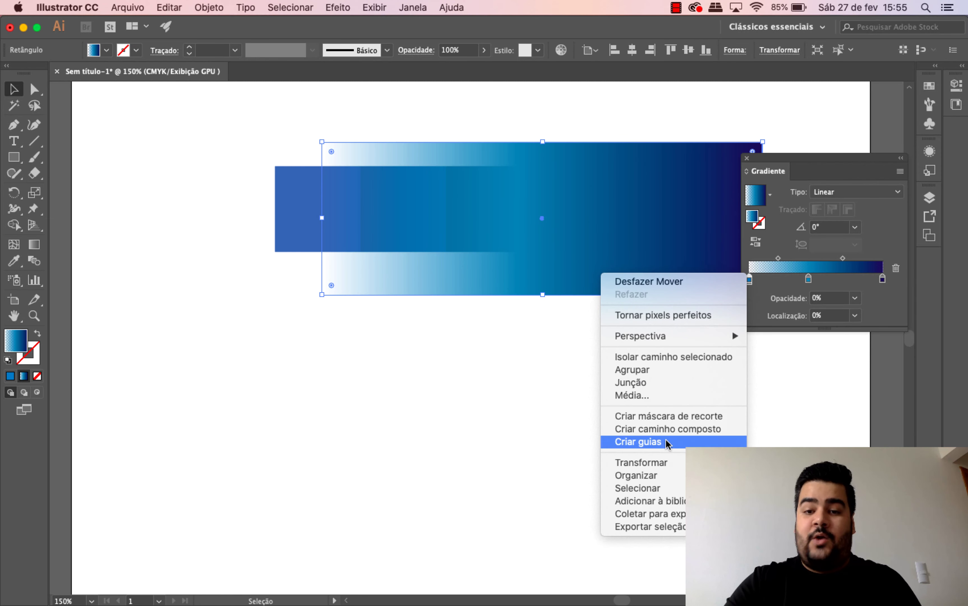
key(Escape)
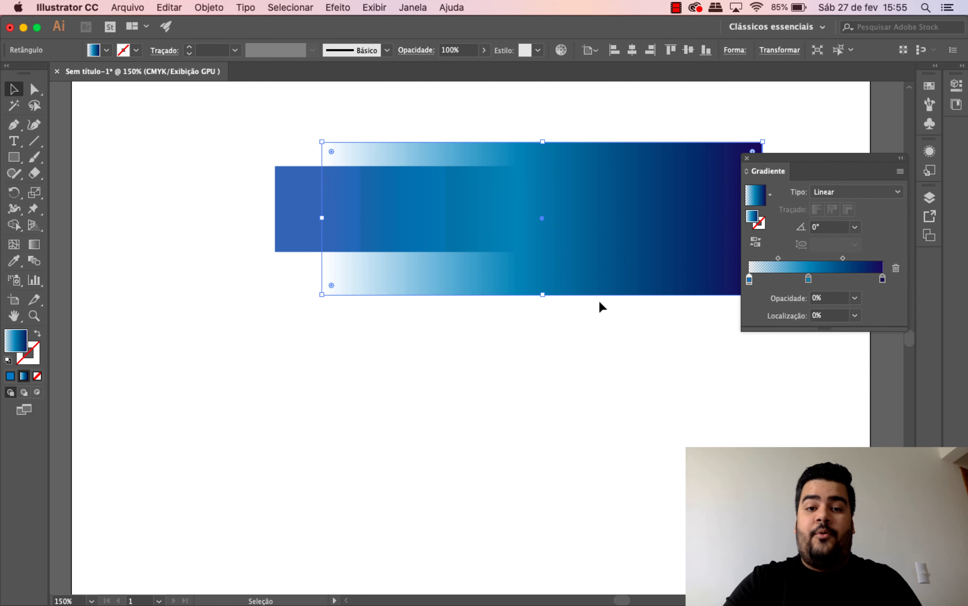
drag(599, 306, 597, 423)
click(231, 350)
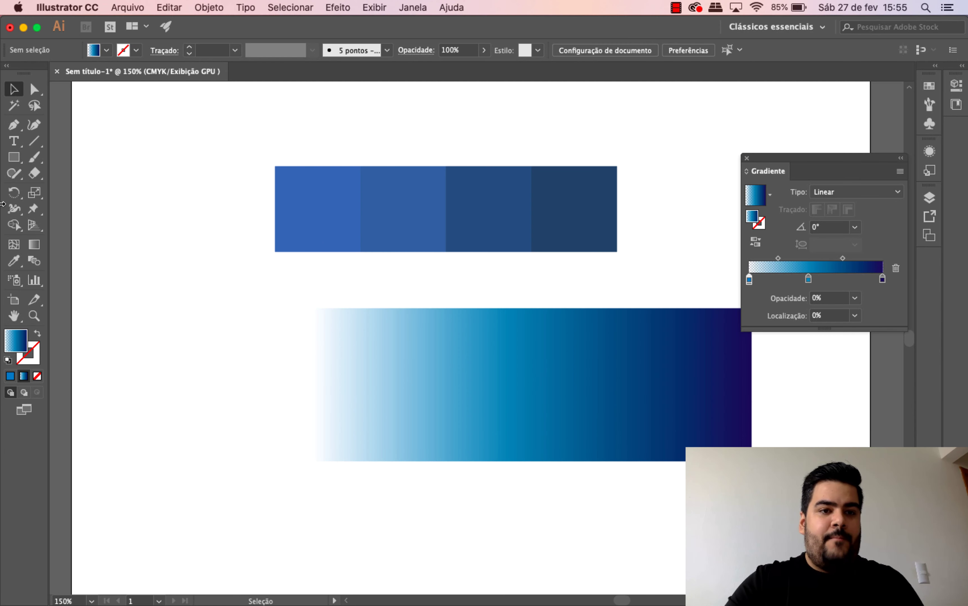
drag(14, 157, 66, 169)
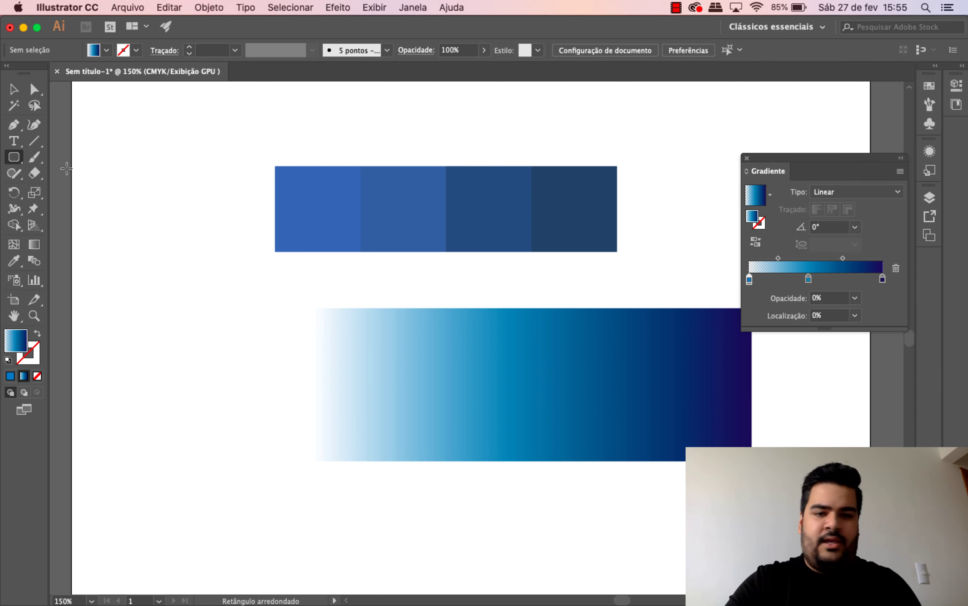
Step: Draw a rounded rectangle left of the gradient bar and fill it near-black
drag(412, 510, 412, 509)
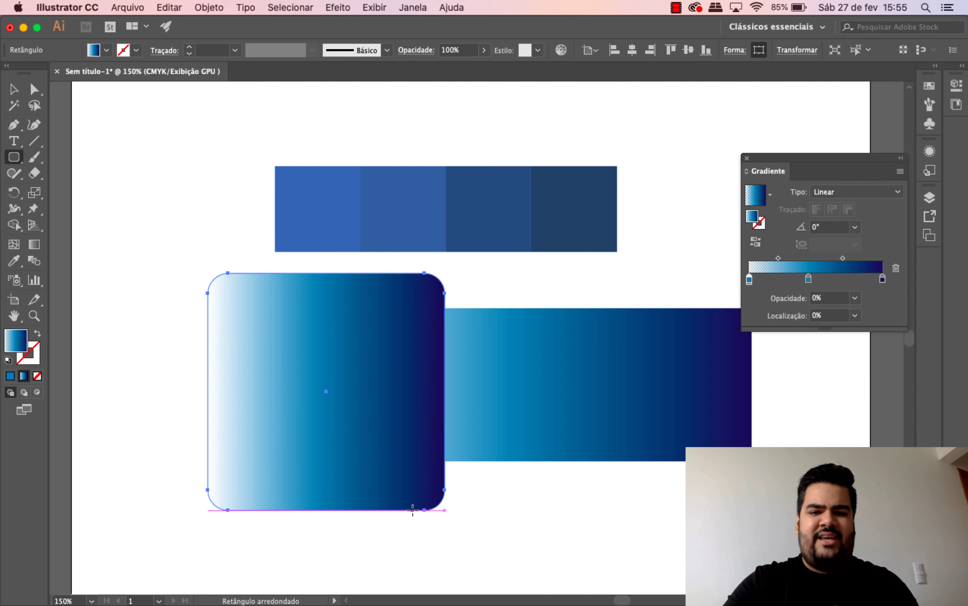
click(13, 89)
click(10, 375)
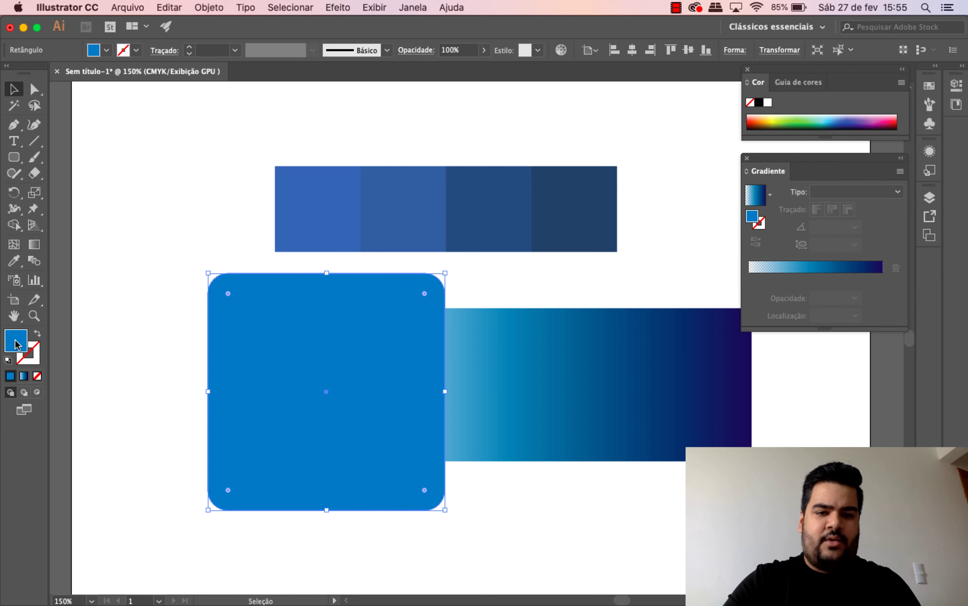
double_click(16, 341)
click(661, 455)
key(Return)
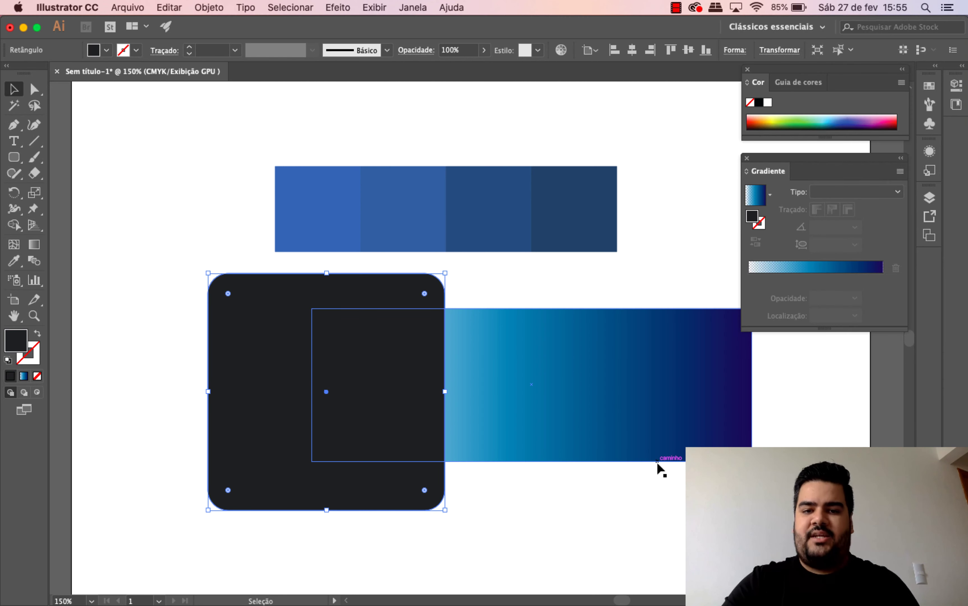
Step: Bring the gradient rectangle in front of the dark rectangle with Organizar > Trazer para frente
click(656, 465)
right_click(558, 381)
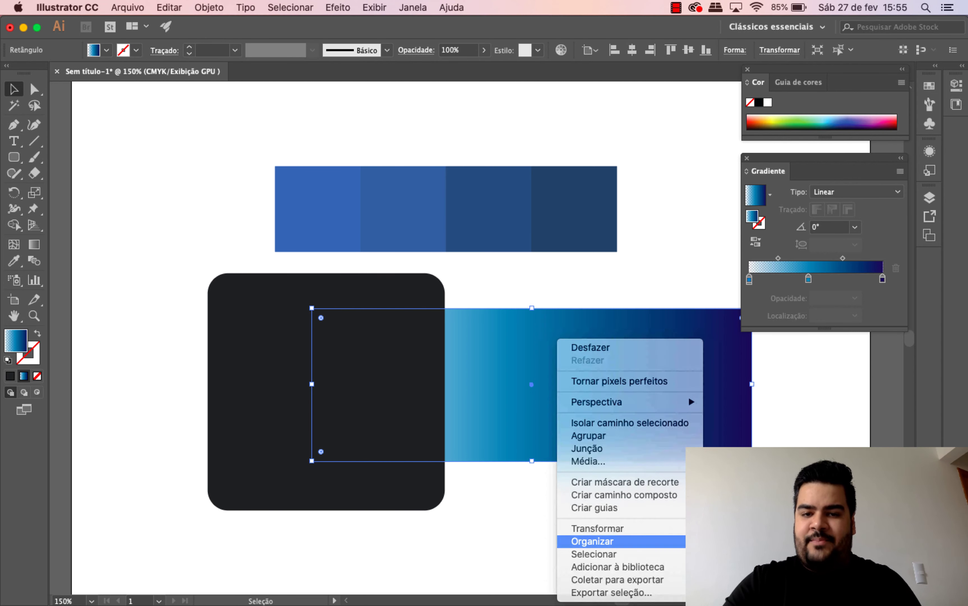
click(728, 540)
click(629, 499)
Step: Move the gradient's left stop to 18.43% and reposition the gradient rectangle over the dark one
click(375, 365)
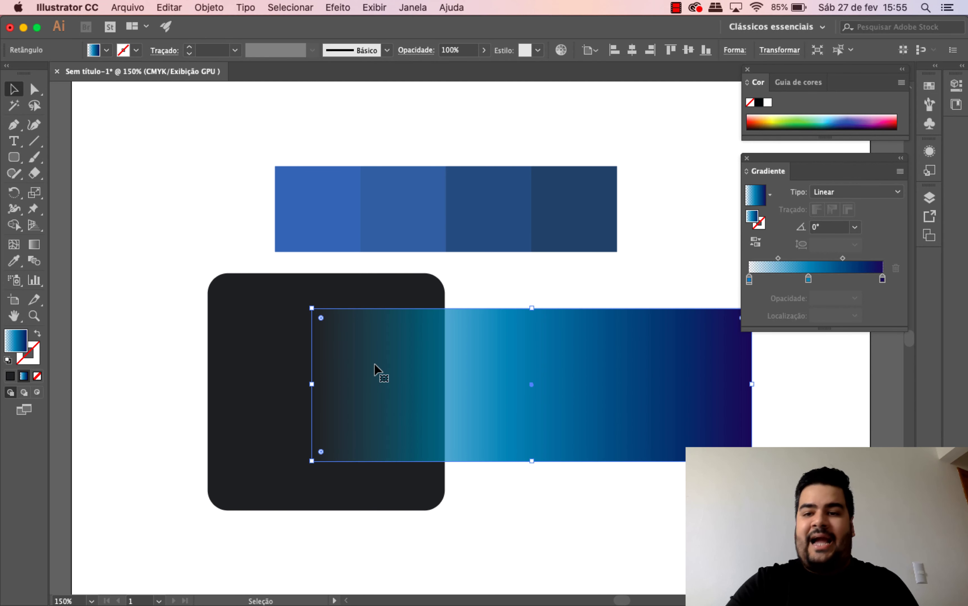
drag(748, 278, 773, 279)
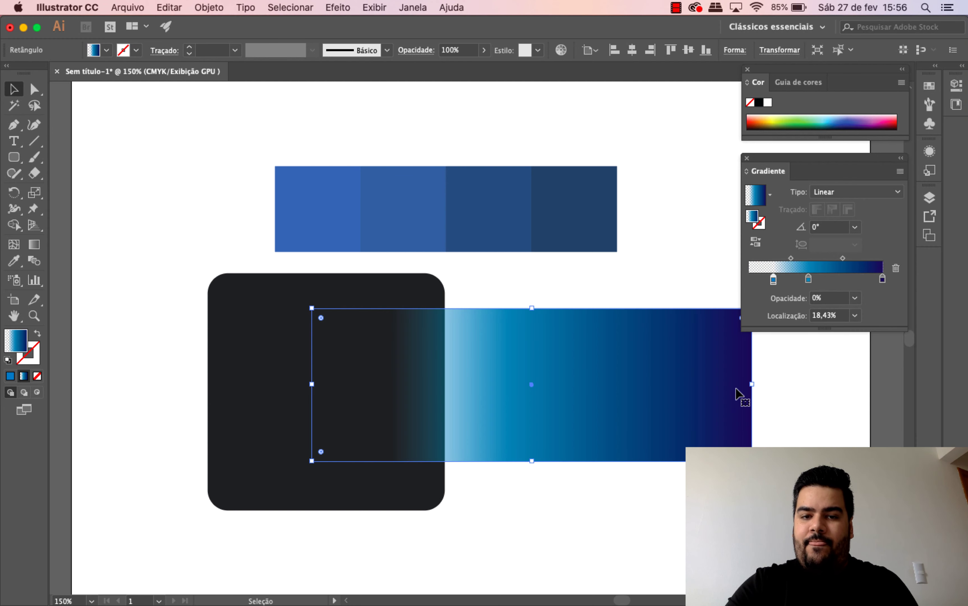
click(658, 522)
drag(559, 417, 552, 425)
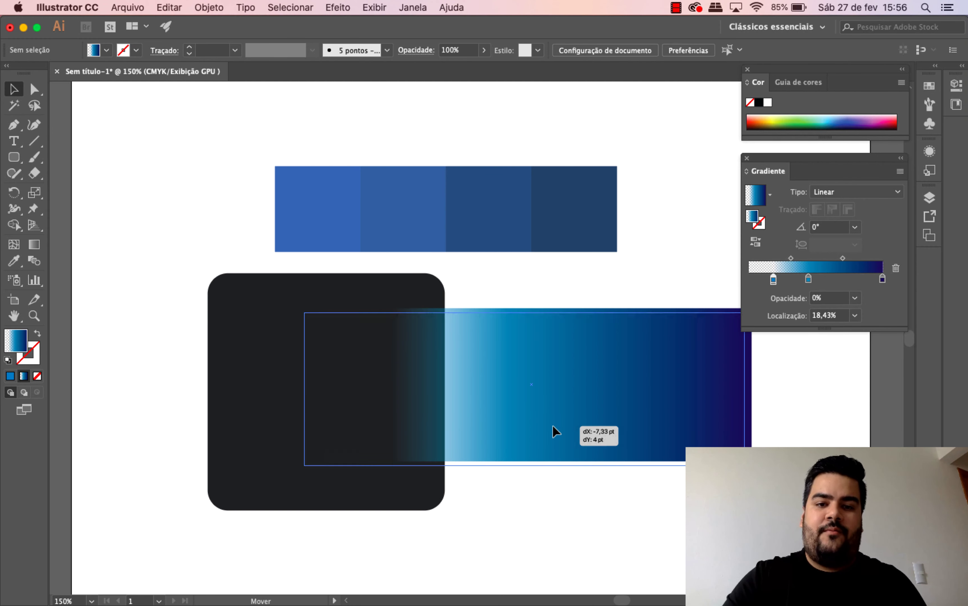
click(556, 502)
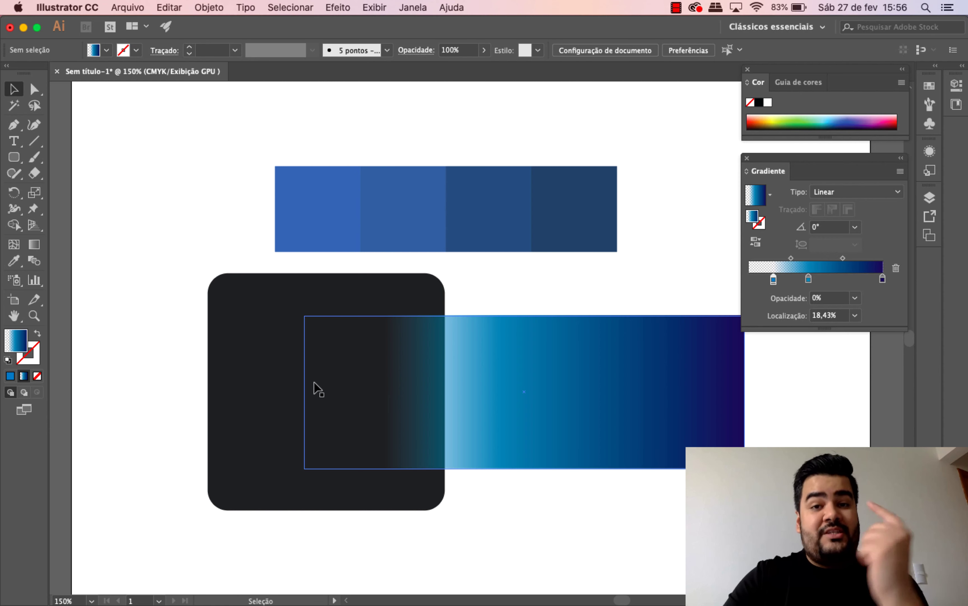
mouse_move(491, 378)
mouse_down()
mouse_move(618, 348)
mouse_move(585, 352)
mouse_move(579, 376)
mouse_move(544, 374)
mouse_move(538, 311)
mouse_move(579, 260)
mouse_move(582, 375)
mouse_up()
click(588, 342)
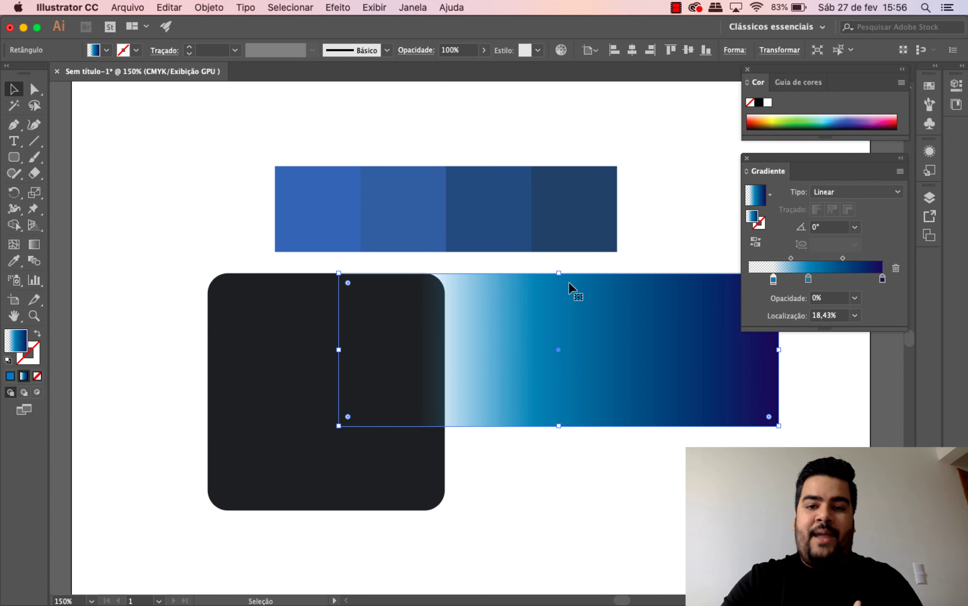
Step: Stretch the gradient rectangle taller, rotate it to -90° and resize it
drag(560, 274, 557, 198)
drag(600, 287, 600, 334)
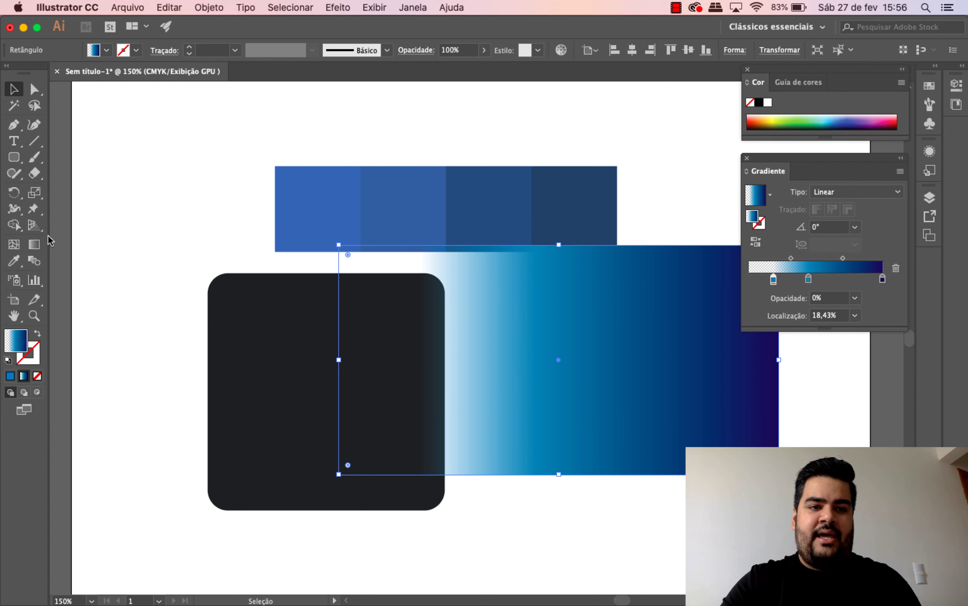
click(16, 196)
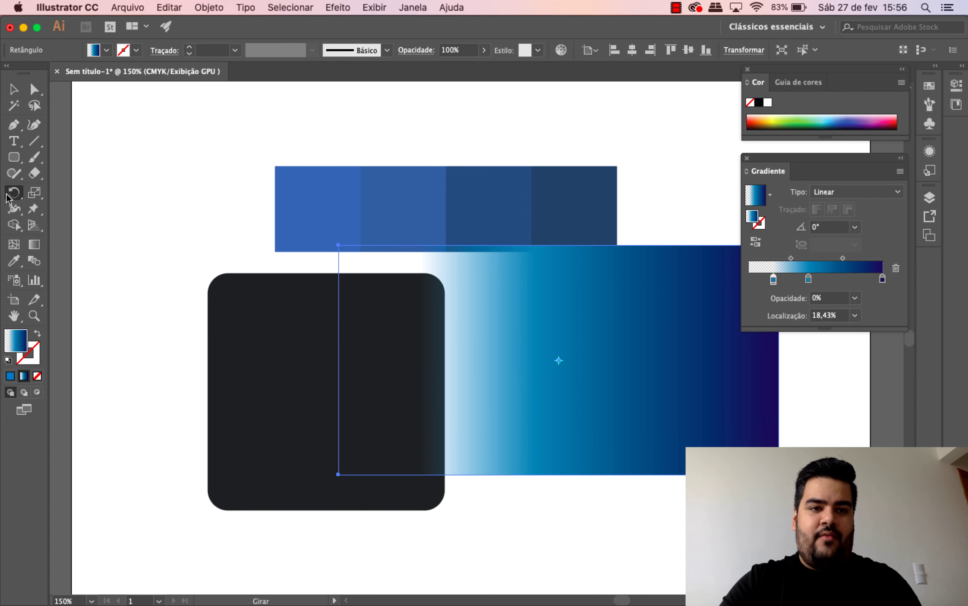
drag(556, 179, 660, 223)
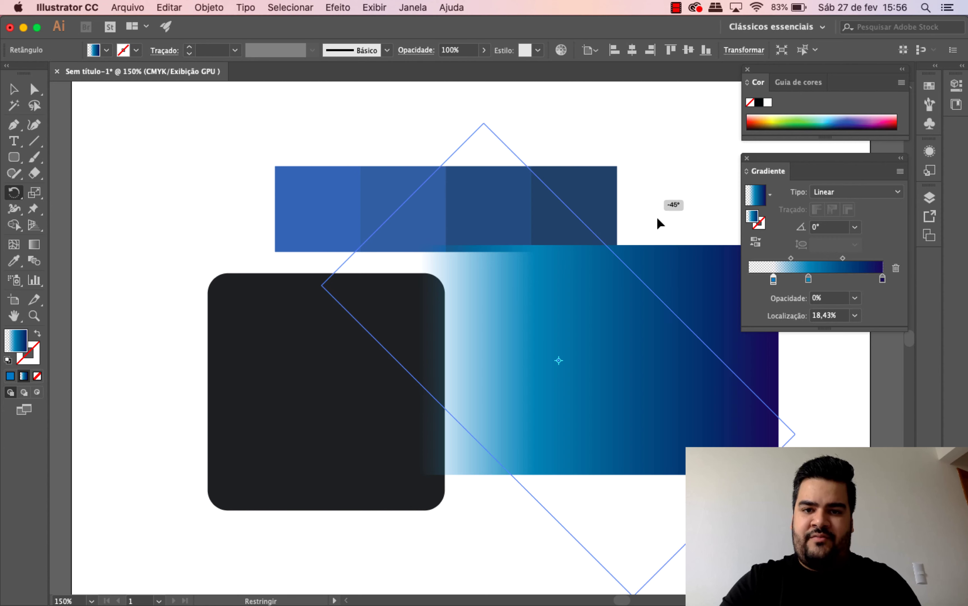
drag(660, 312, 688, 356)
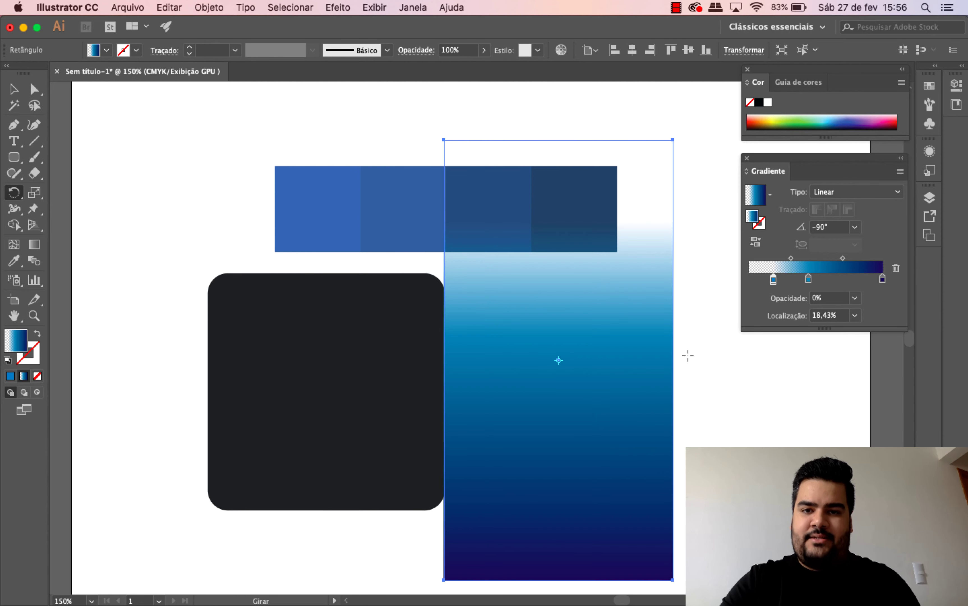
click(7, 93)
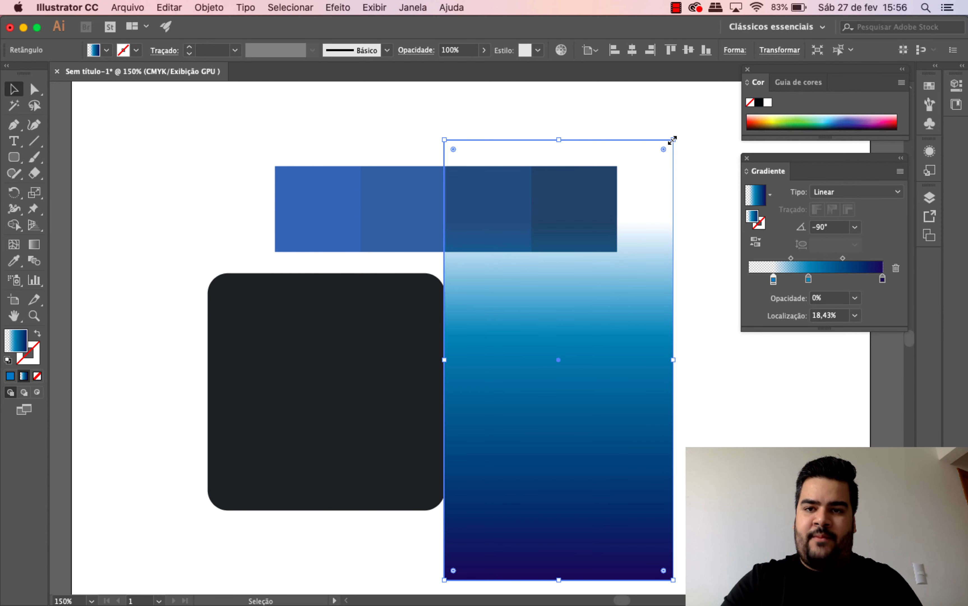
drag(672, 140, 789, 320)
Step: Delete the dark rounded rectangle, then widen and reshape the gradient rectangle
click(425, 356)
key(Delete)
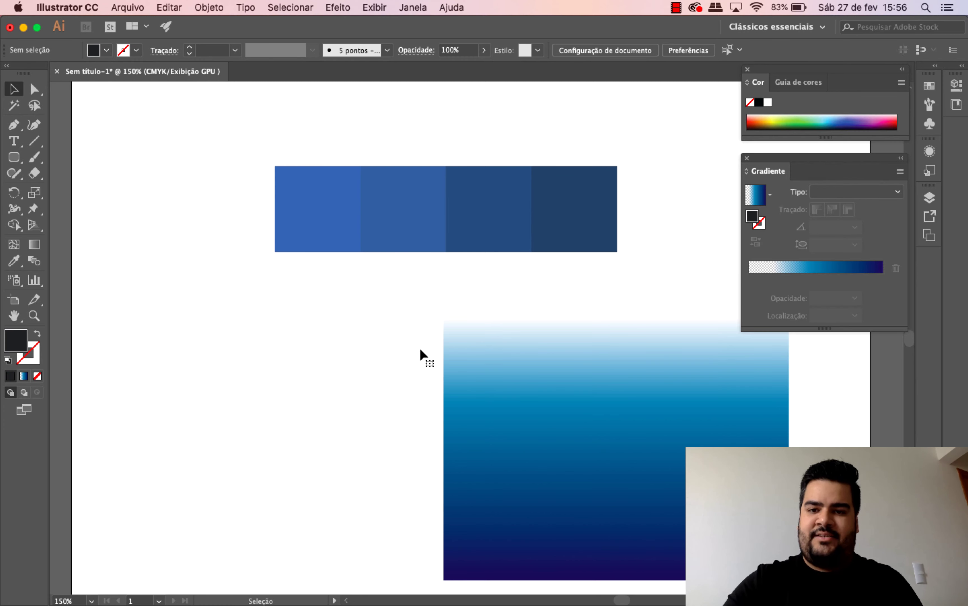
drag(530, 397, 406, 374)
drag(551, 353, 688, 353)
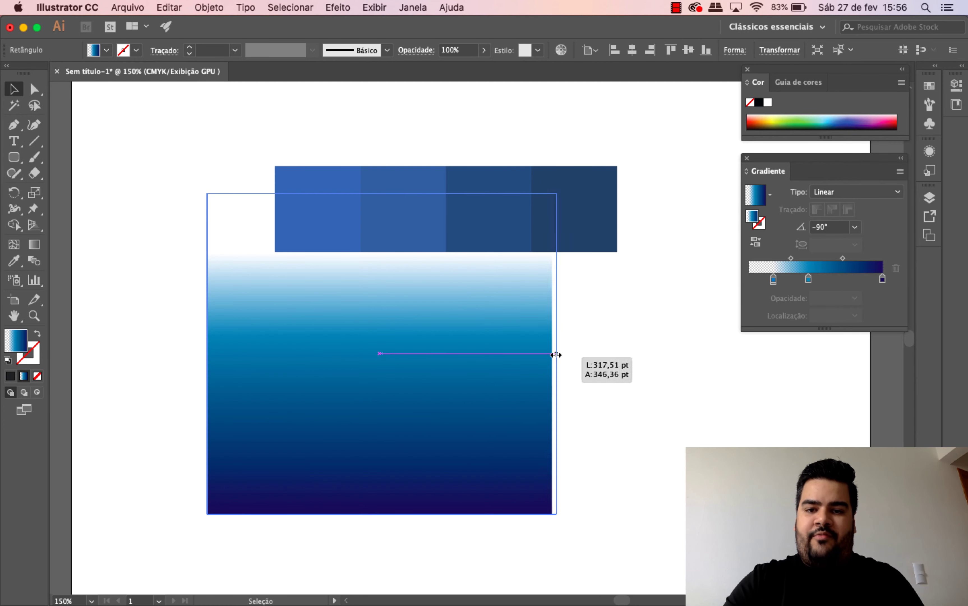
drag(443, 201, 448, 314)
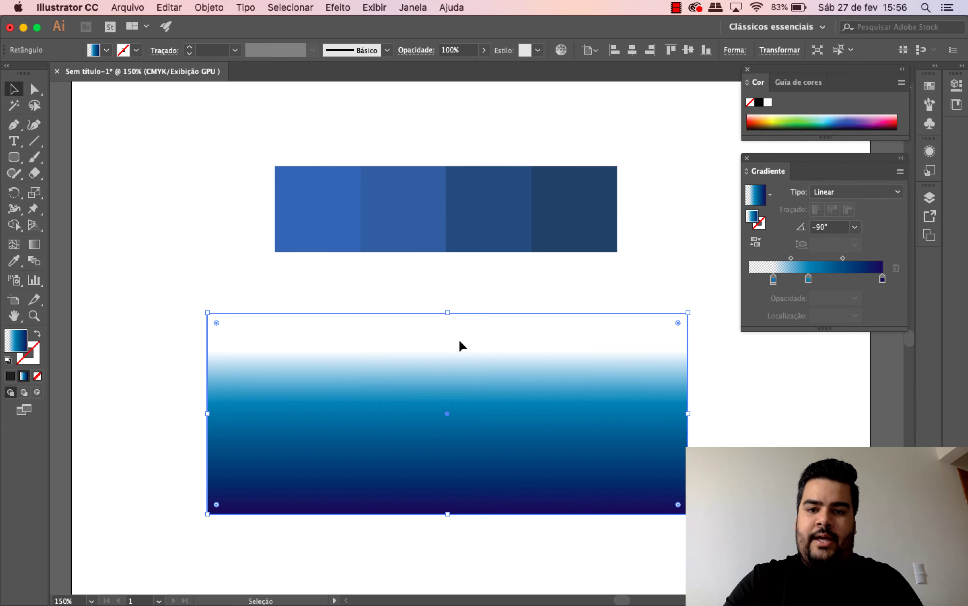
click(744, 400)
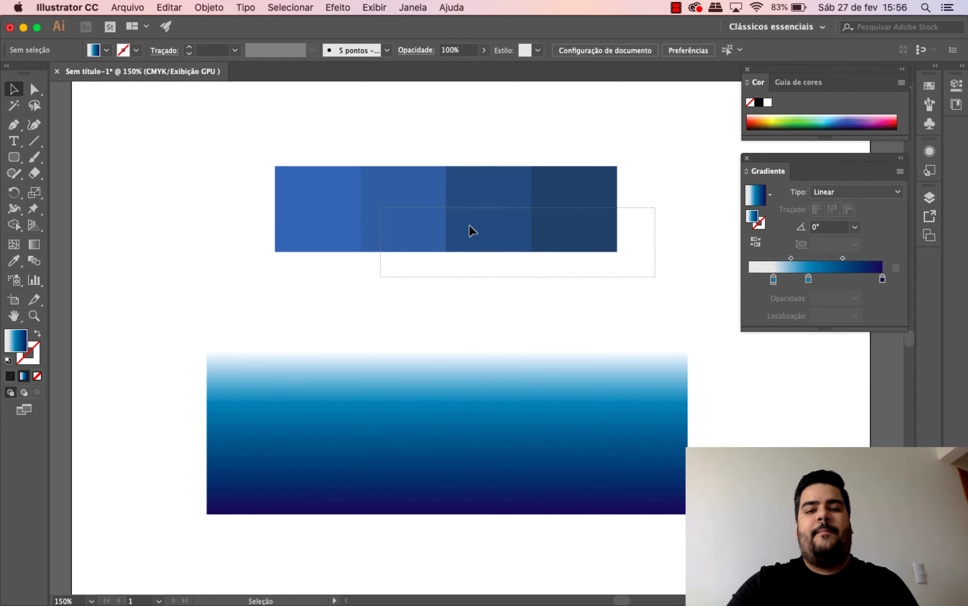
Step: Delete the four blue bars and move the gradient rectangle up the page
drag(469, 224, 254, 208)
key(Delete)
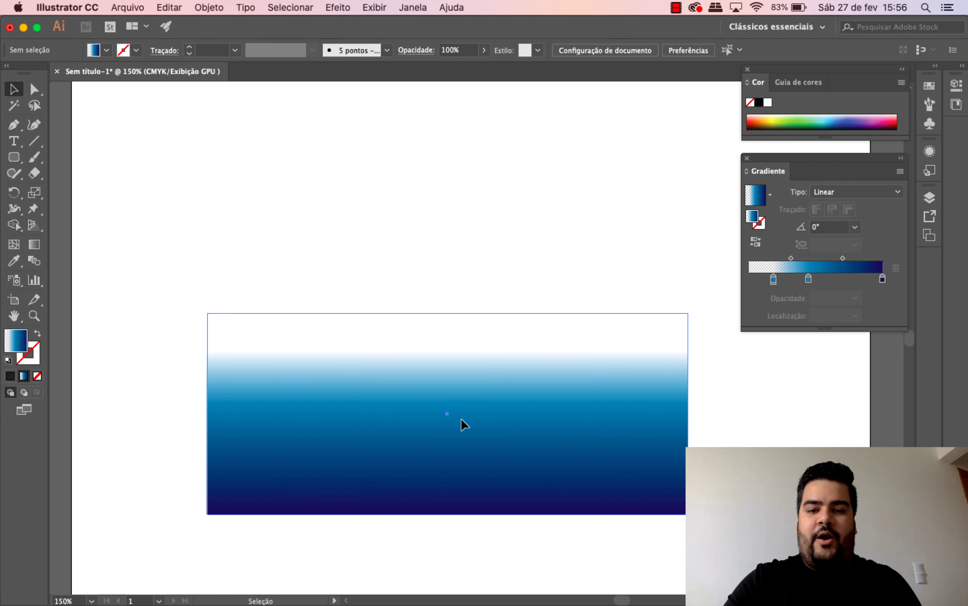
drag(460, 418, 469, 304)
click(482, 170)
Step: Return the transparent stop to 0% and set the first stop's Opacidade to 100%
click(670, 261)
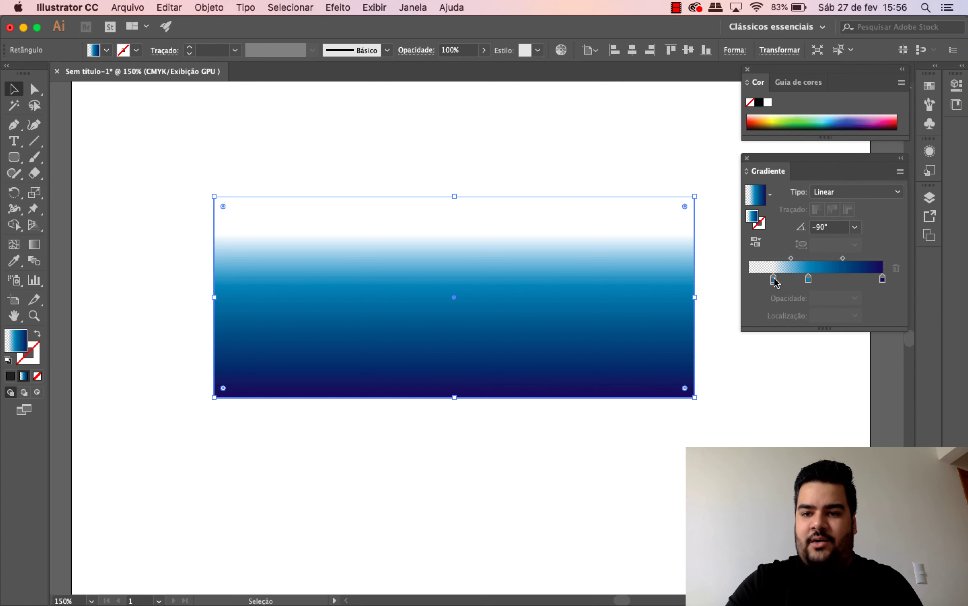
drag(774, 281, 748, 282)
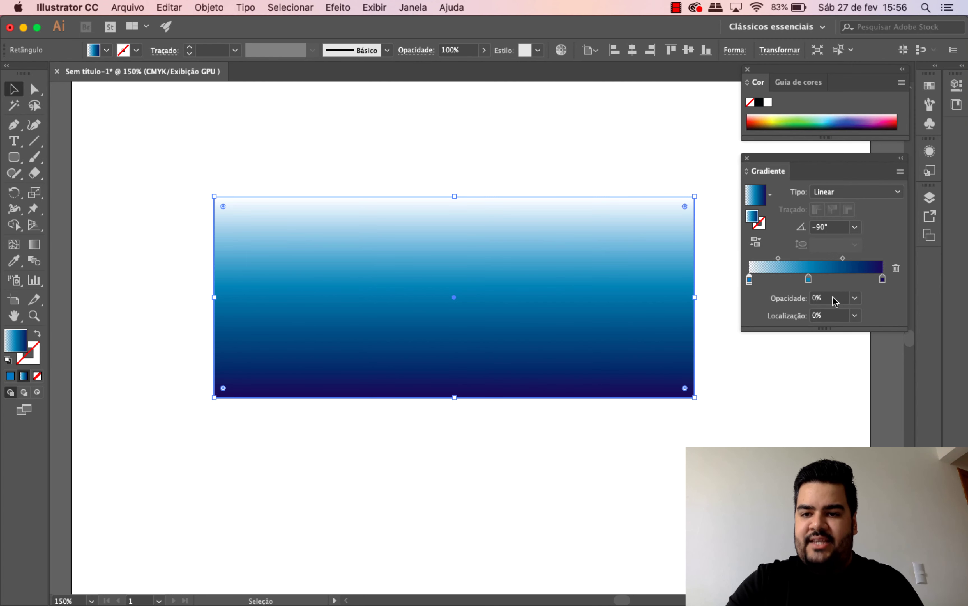
click(855, 297)
click(872, 459)
click(486, 473)
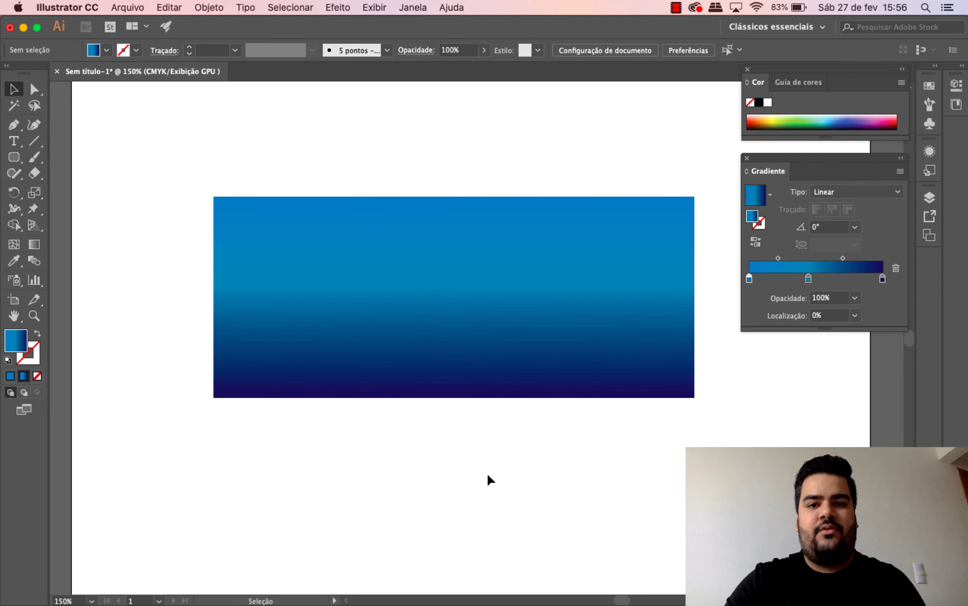
click(488, 370)
click(586, 416)
click(564, 337)
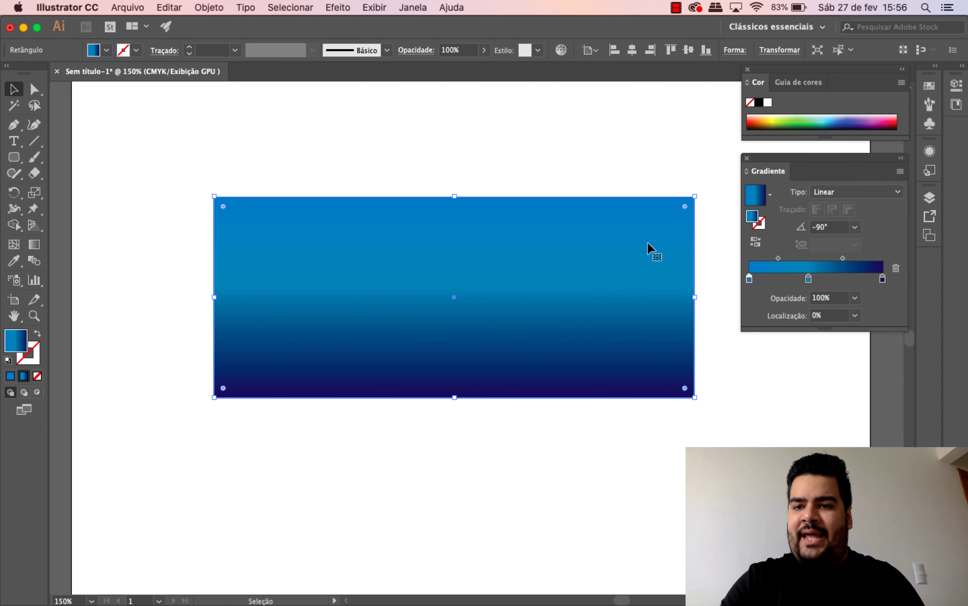
Step: Try gradient angles of 135°, 150°, 180° and 45° on the rectangle
click(854, 228)
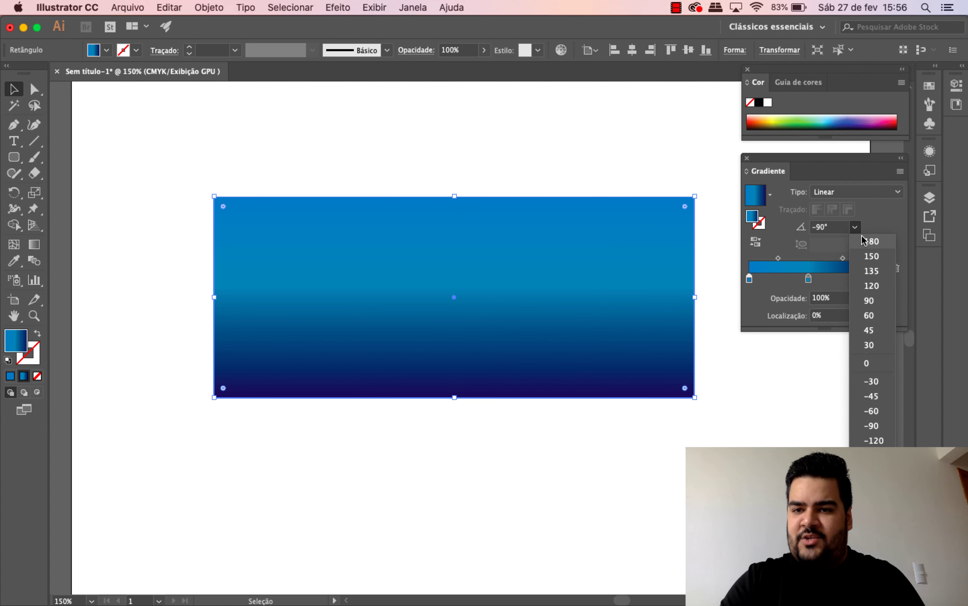
click(872, 270)
click(855, 227)
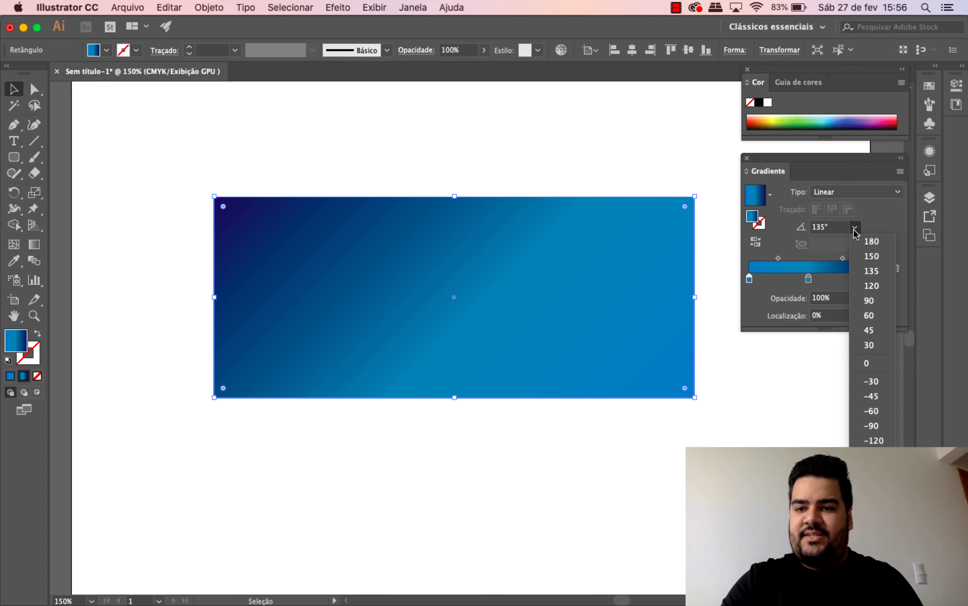
click(865, 257)
click(855, 227)
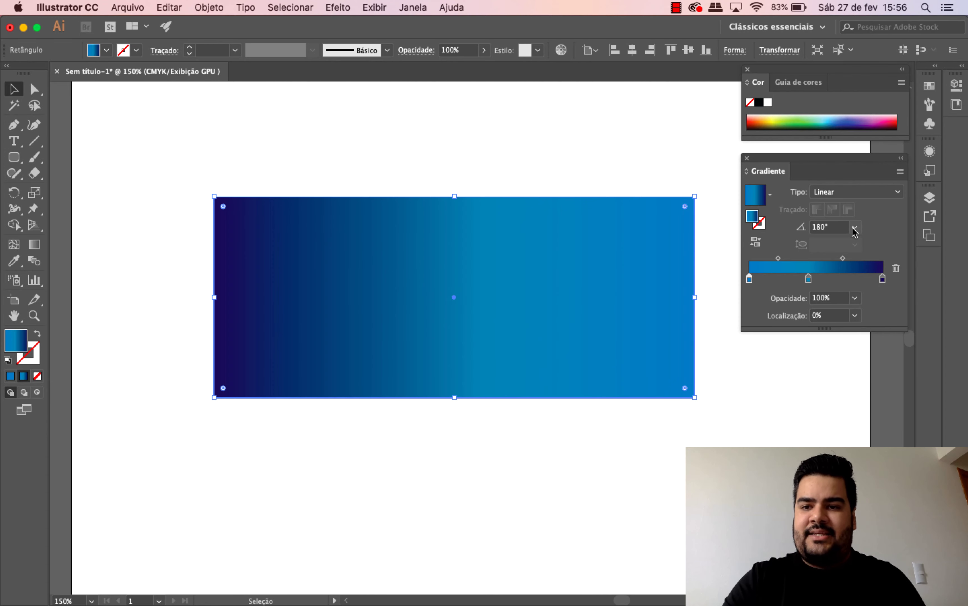
click(855, 228)
click(877, 331)
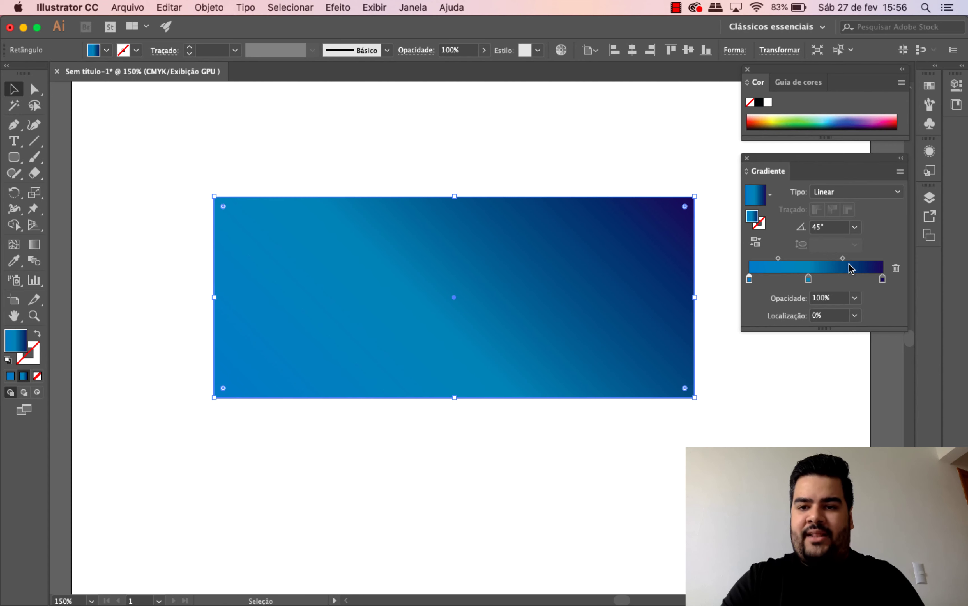
Step: Set the gradient angle to 90° so it blends vertically to navy at top
click(855, 227)
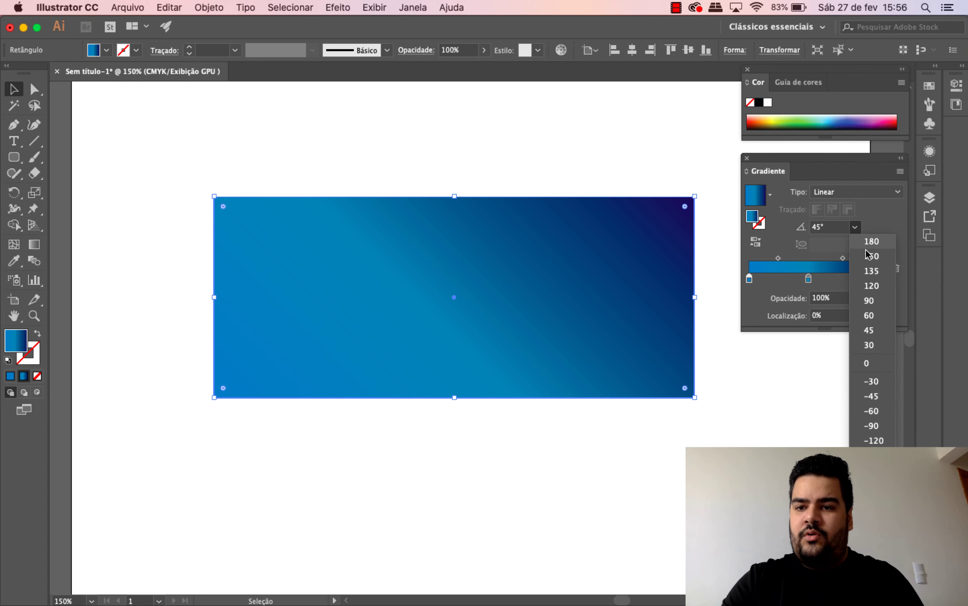
click(880, 305)
click(777, 427)
click(380, 334)
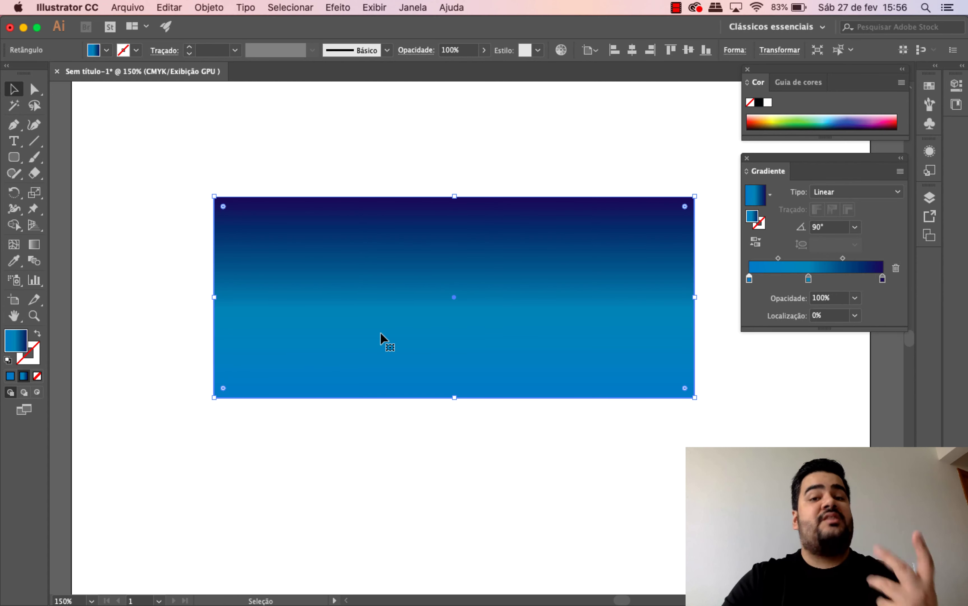
click(855, 227)
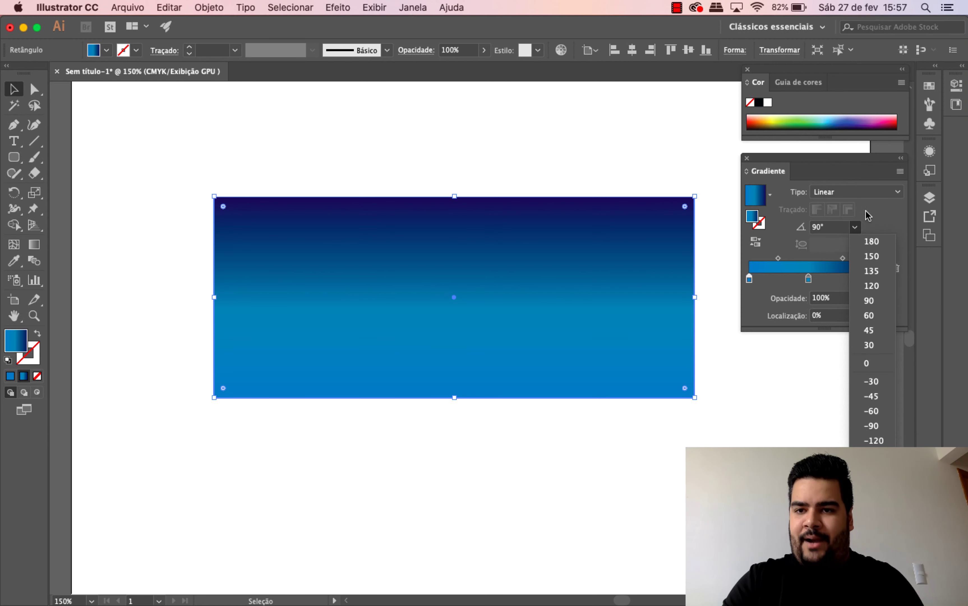
click(881, 206)
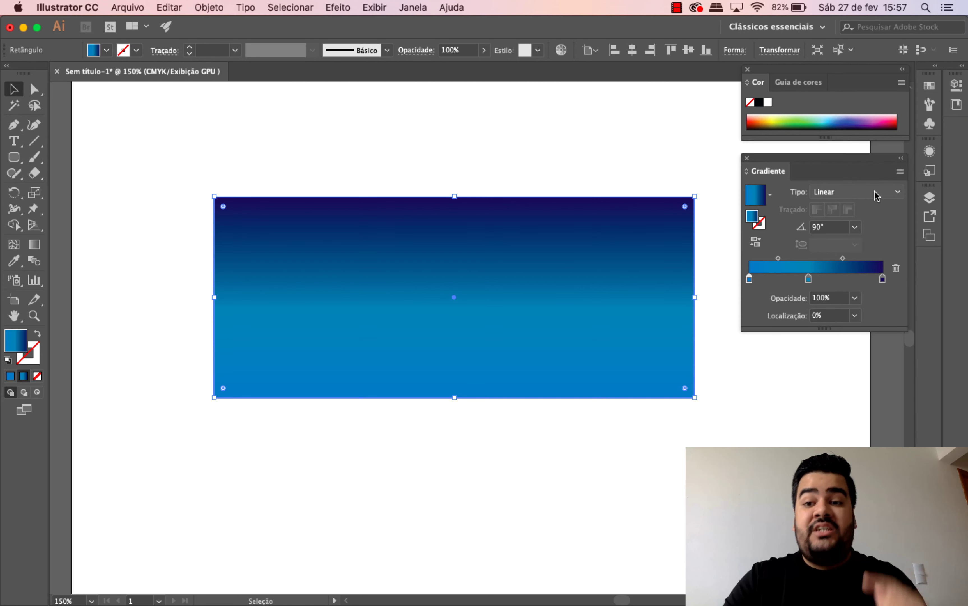
Step: Switch Tipo to Radial and remove the middle stop, leaving blue centre fading to navy
click(878, 191)
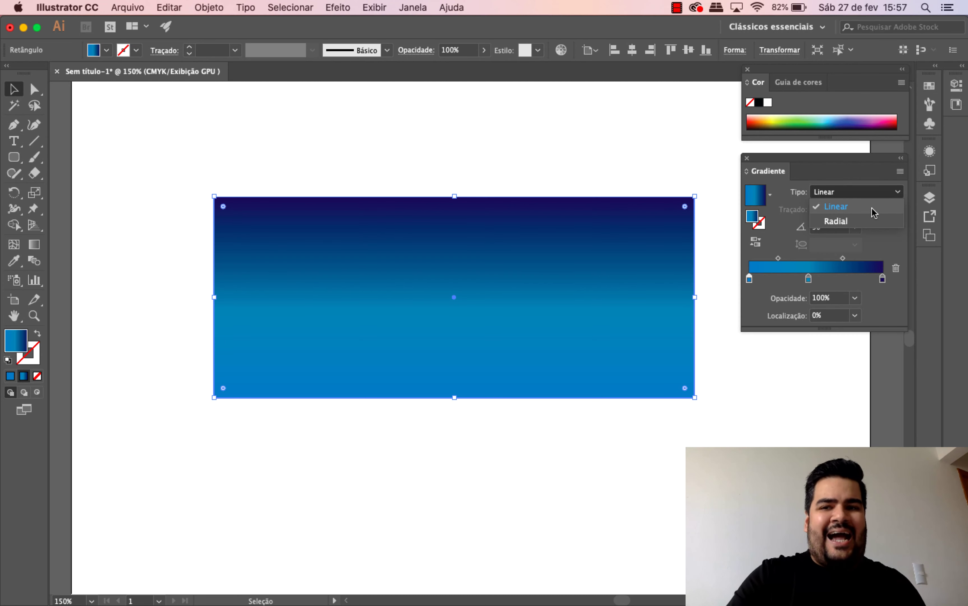
click(875, 221)
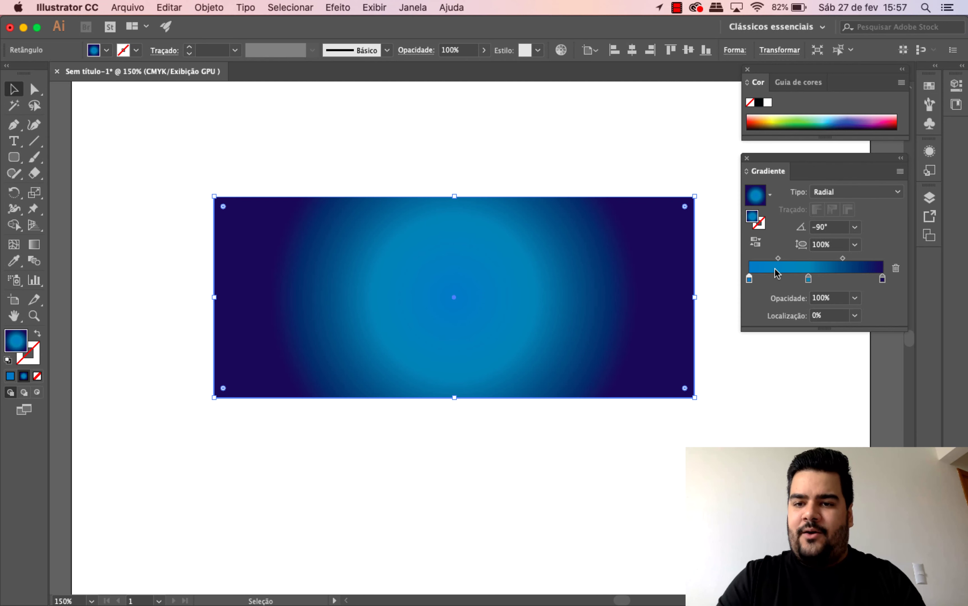
mouse_move(806, 279)
mouse_down()
mouse_move(749, 279)
mouse_move(793, 277)
mouse_move(795, 320)
mouse_up()
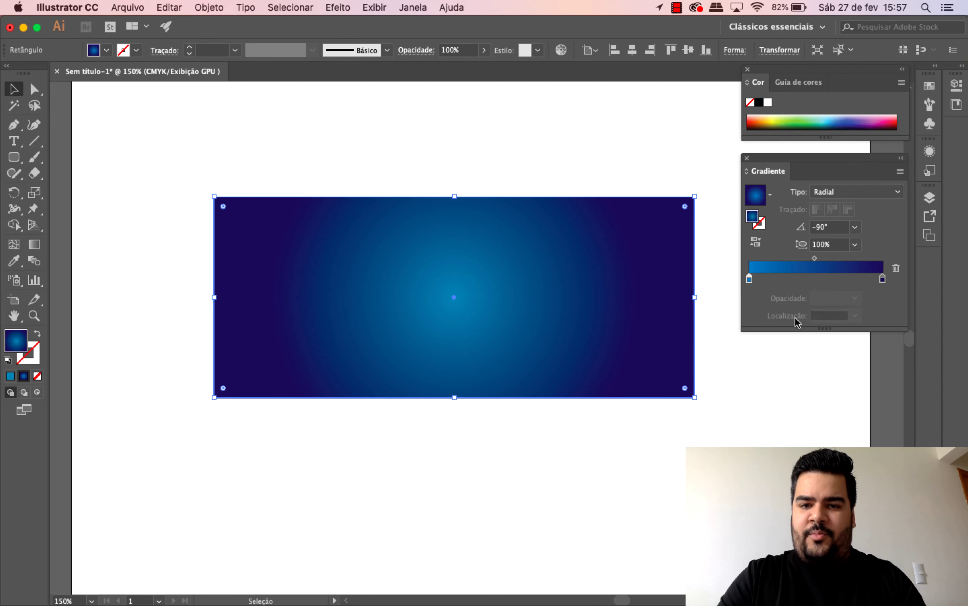
click(761, 433)
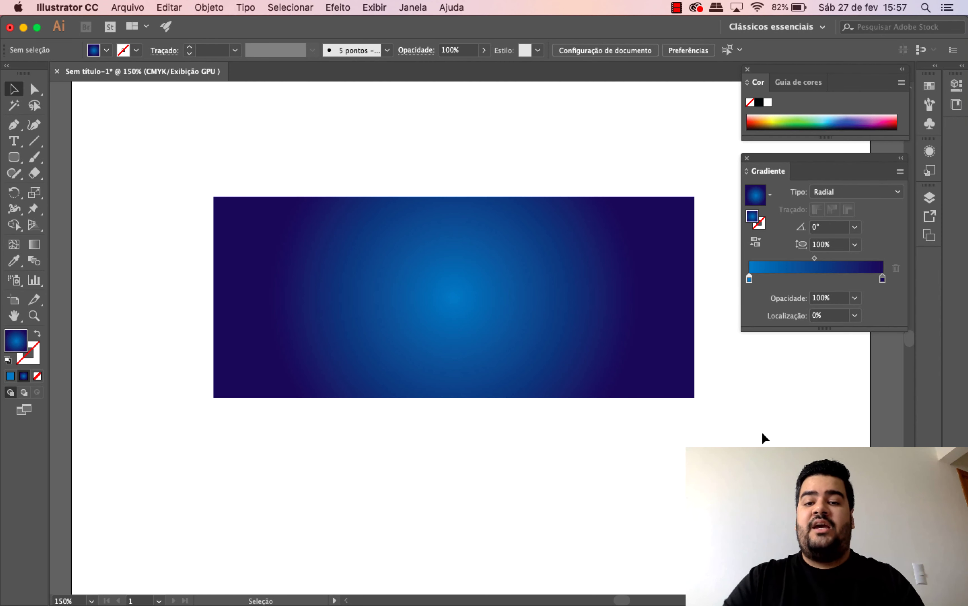
click(642, 376)
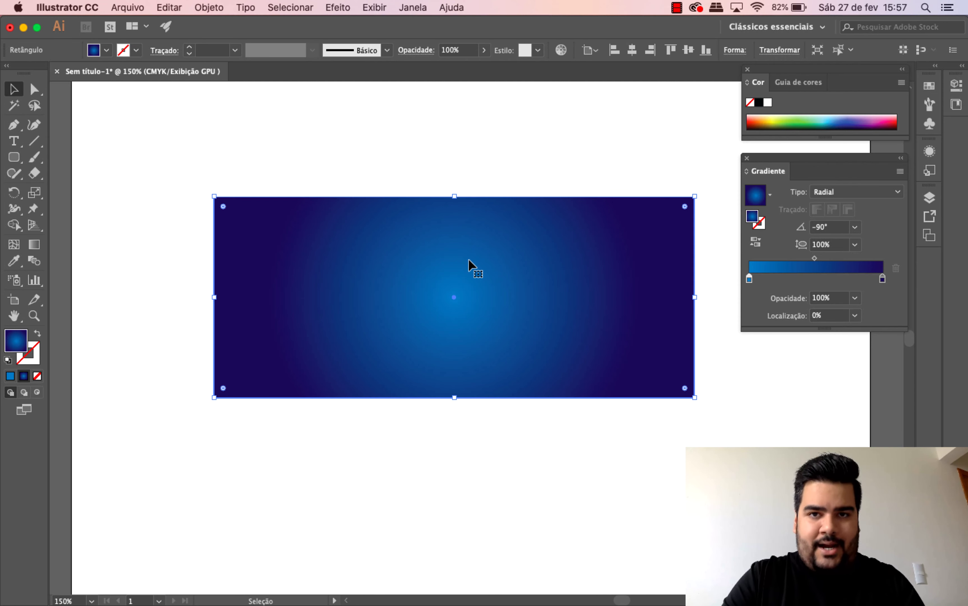
Step: Delete the rectangle, type a capital A and scale it up large
key(Delete)
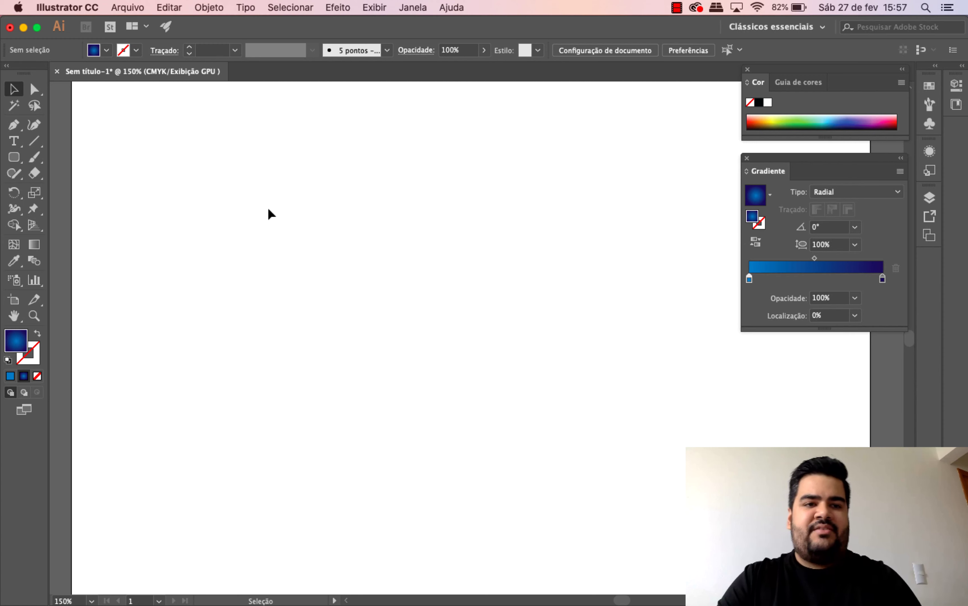
click(14, 142)
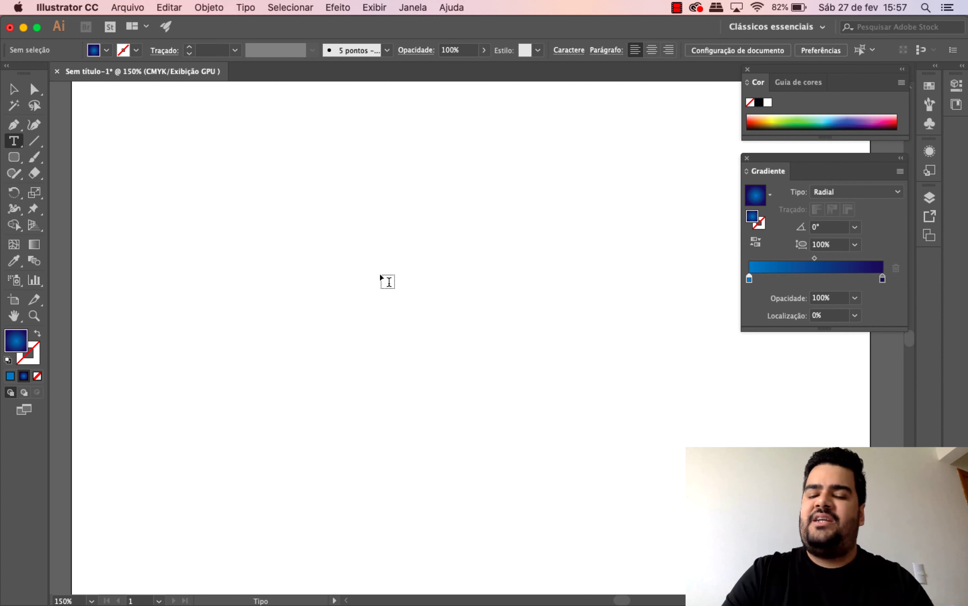
click(434, 283)
text(a)
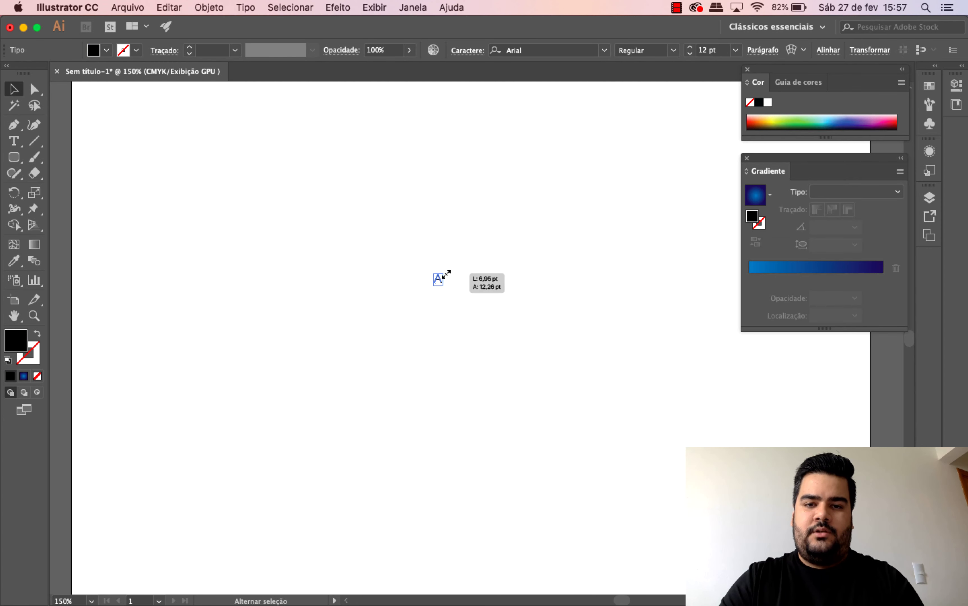
drag(446, 273, 529, 157)
Step: Set the A's font to Avenir Next Heavy and move it down and right
click(547, 48)
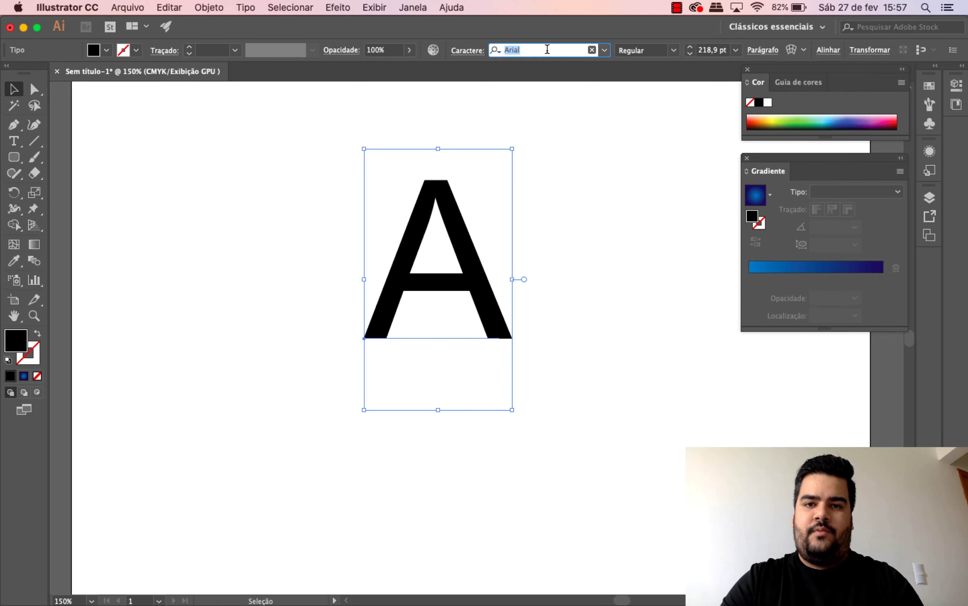
text(avenir nex)
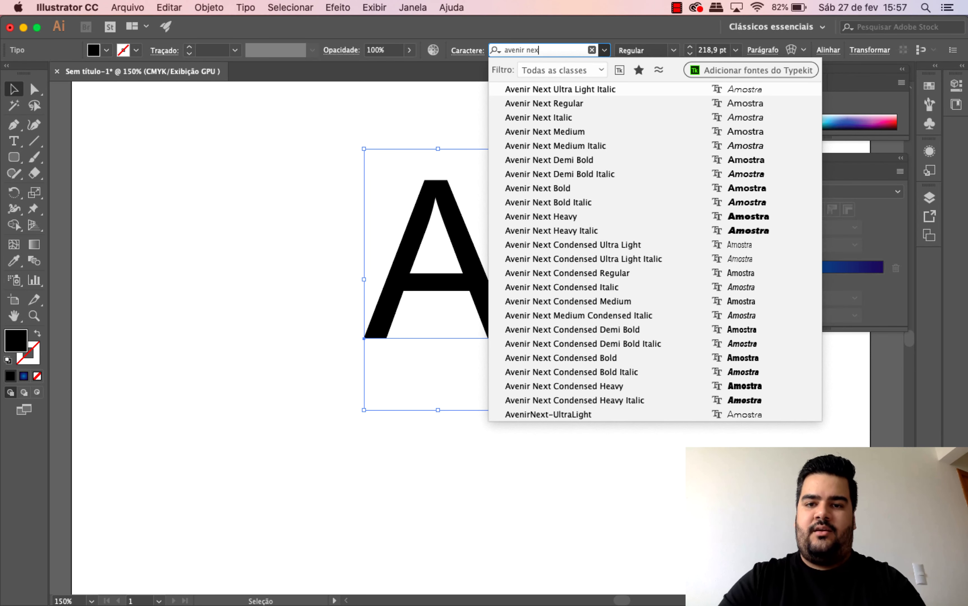
click(587, 213)
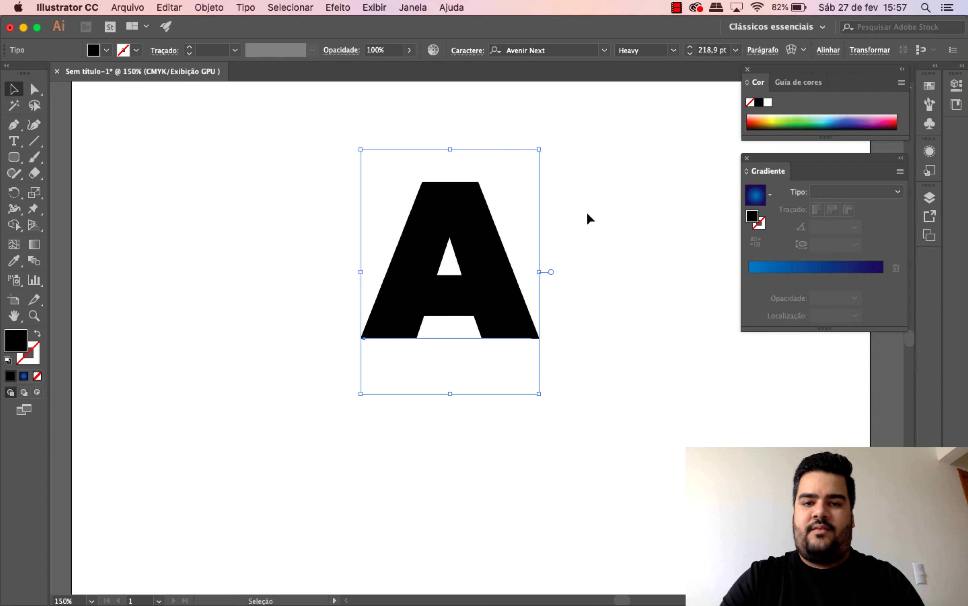
drag(472, 254, 495, 283)
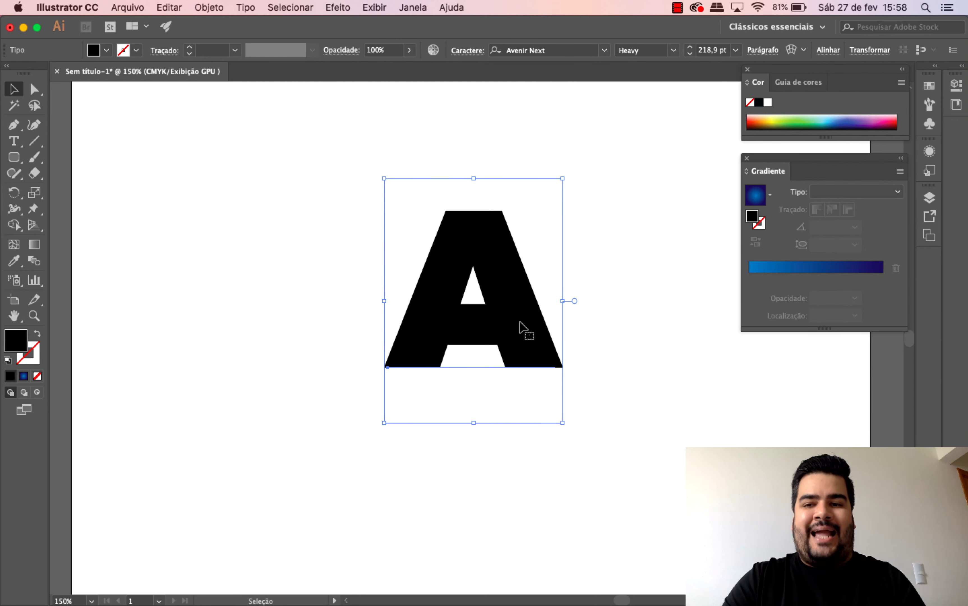
click(24, 376)
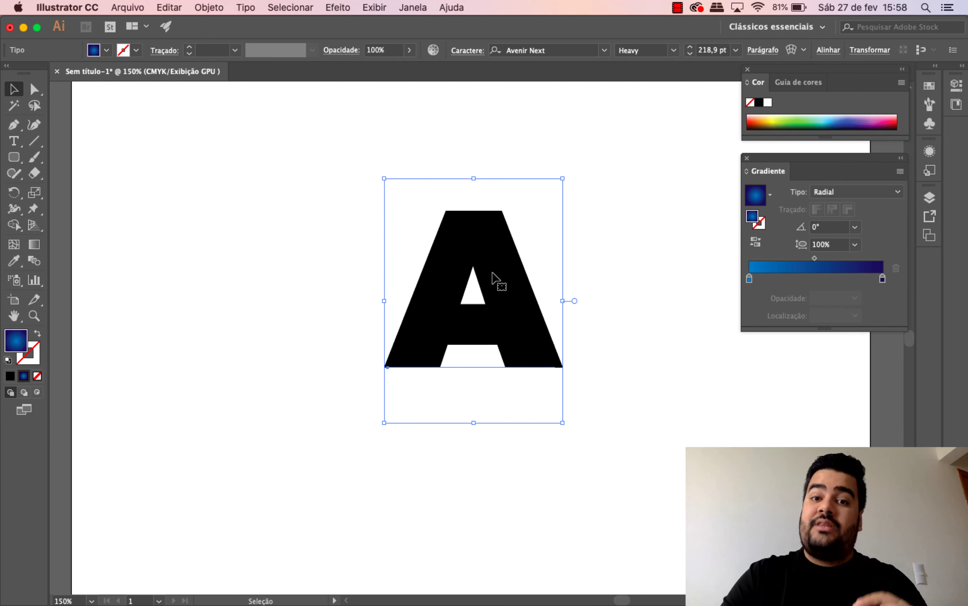
Step: Convert the A to outlines with Criar contornos, fill it with the blue-to-navy gradient, and move it up
right_click(492, 273)
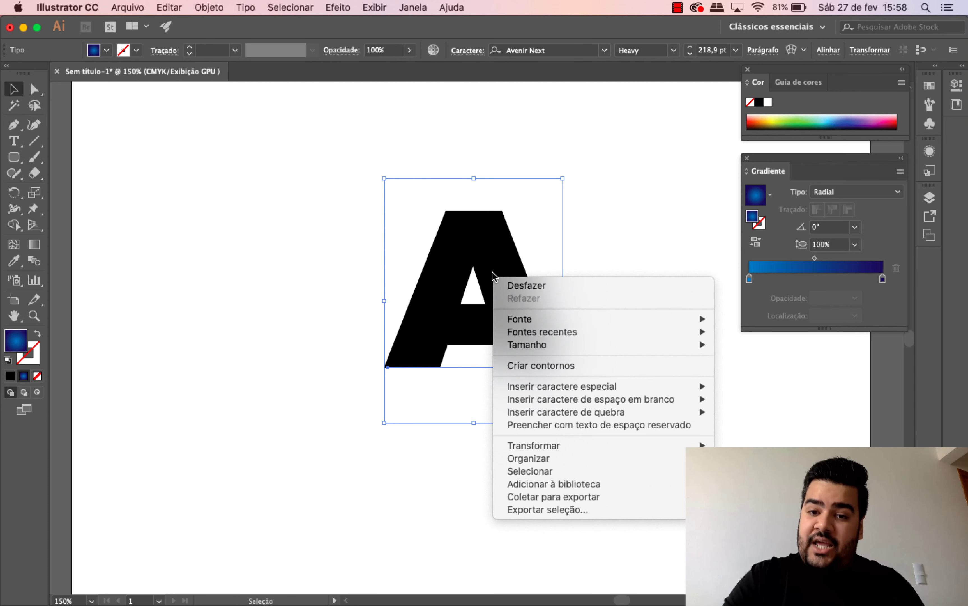
click(527, 366)
click(579, 417)
click(537, 351)
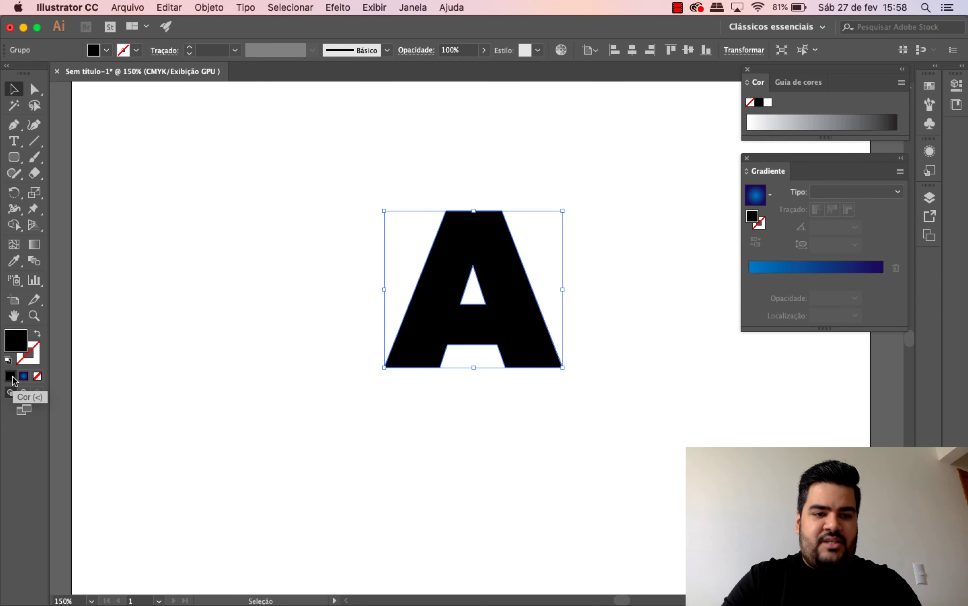
click(27, 377)
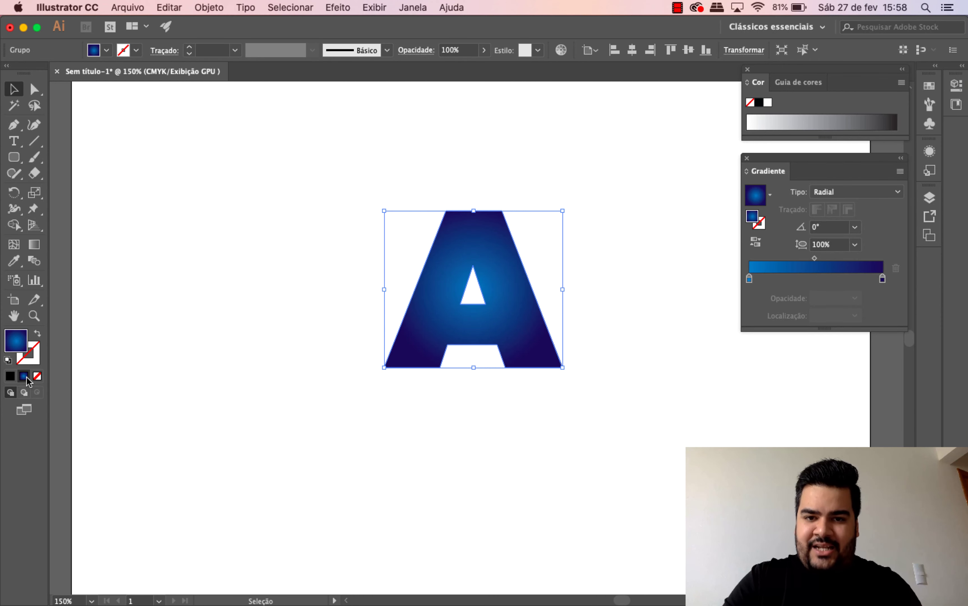
click(509, 431)
drag(529, 365, 521, 327)
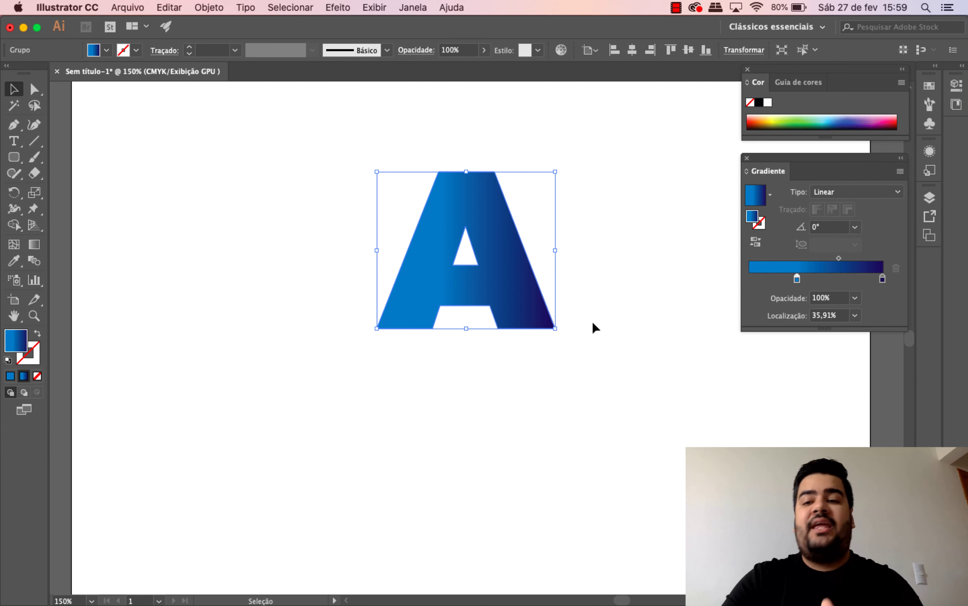
Step: Keep the A's gradient linear and set its angle to 90°
click(856, 197)
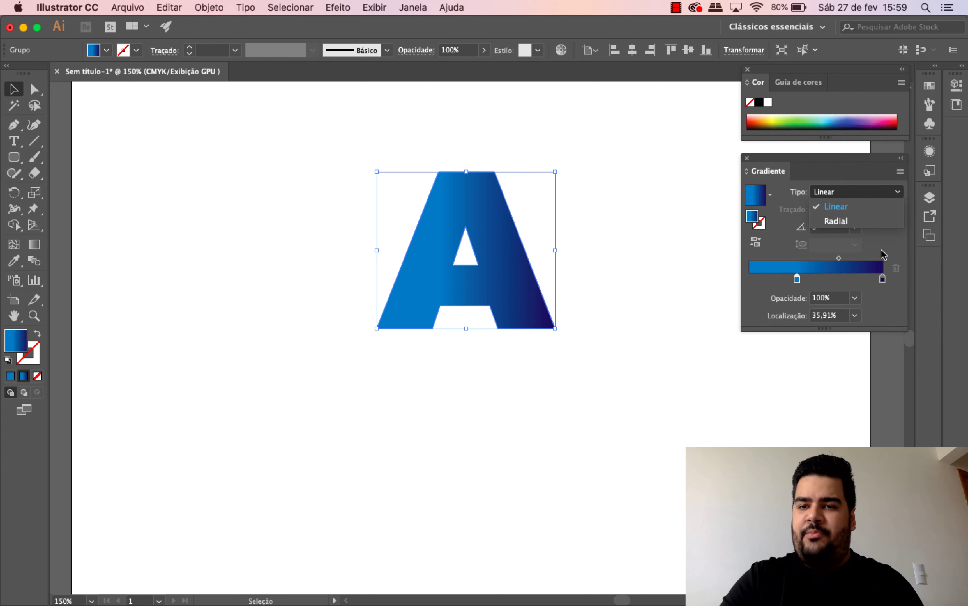
click(877, 242)
click(863, 194)
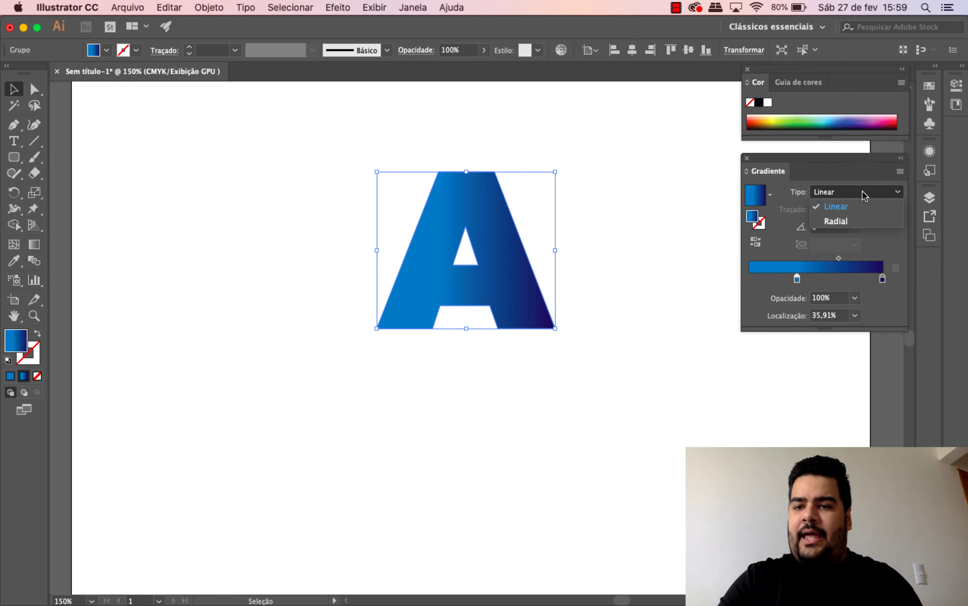
click(892, 255)
click(855, 227)
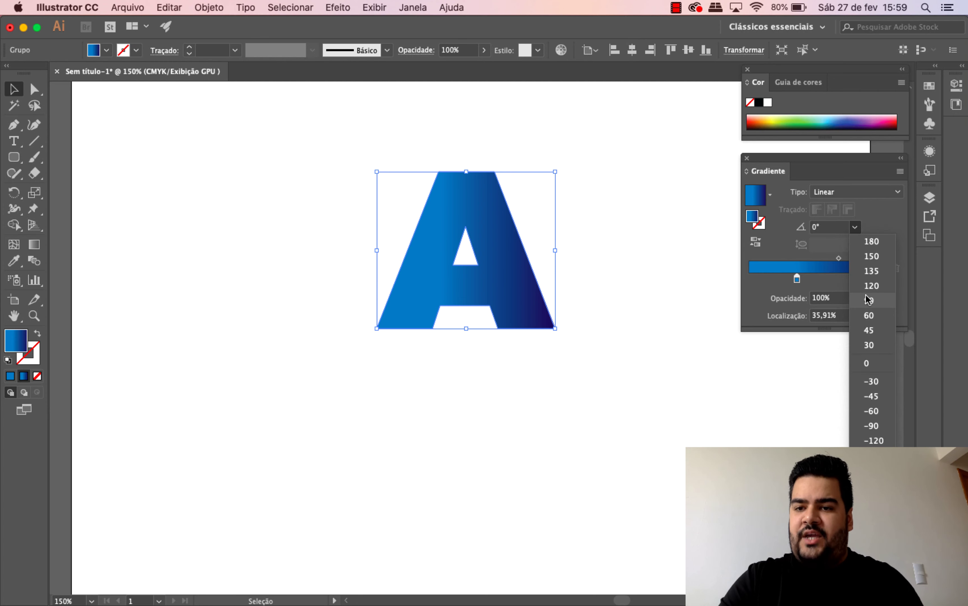
click(869, 277)
click(855, 227)
click(880, 310)
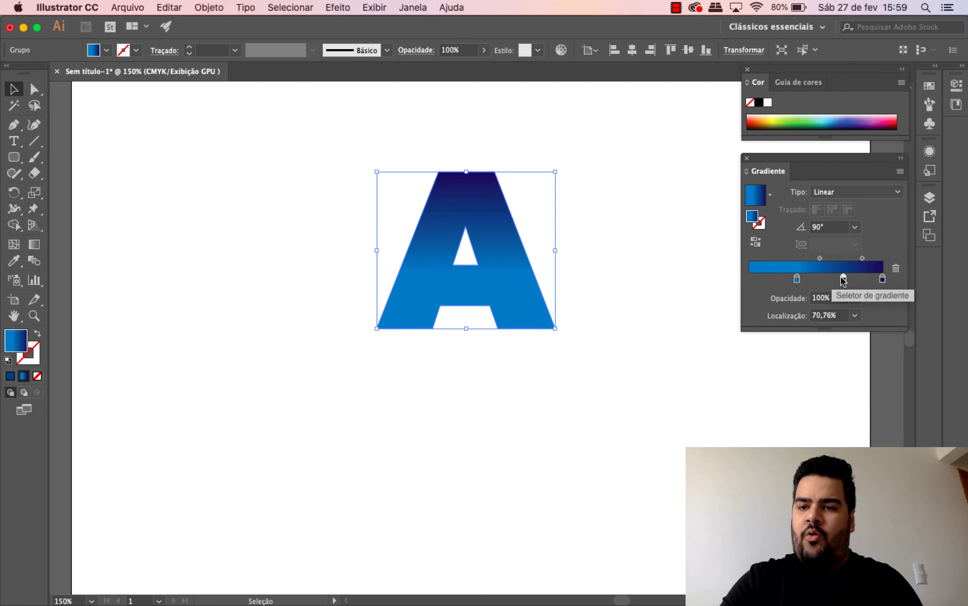
Step: Recolour the middle stop yellow and remove the blue stops, leaving yellow and navy ends
double_click(844, 278)
mouse_move(805, 418)
mouse_down()
mouse_move(723, 417)
mouse_move(735, 418)
mouse_up()
click(792, 259)
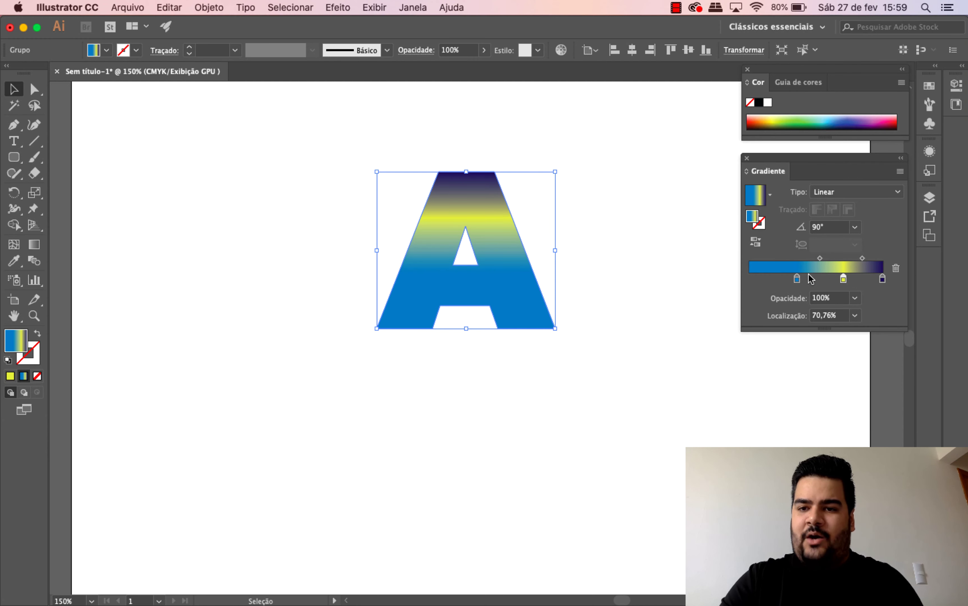
click(796, 278)
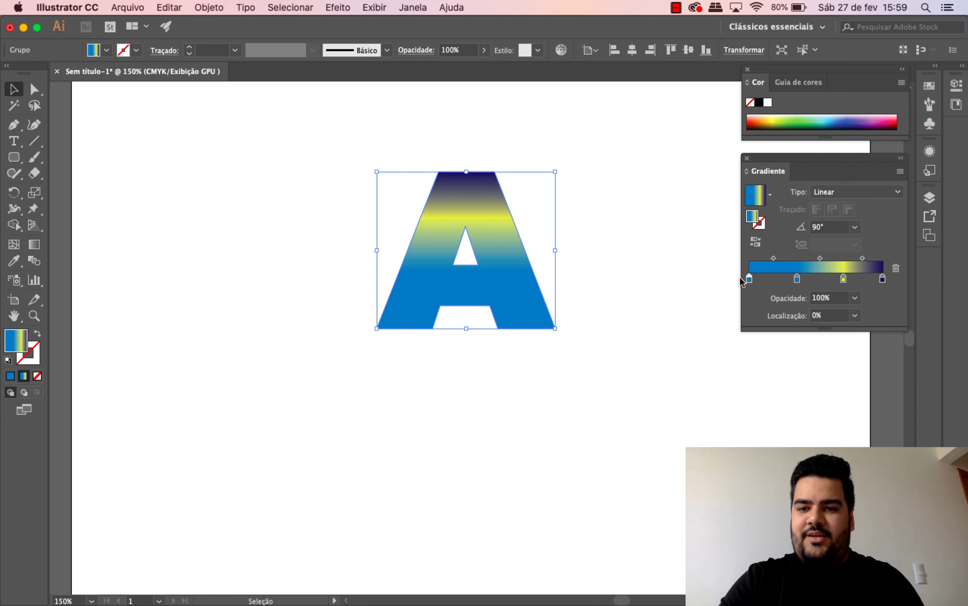
drag(750, 280, 749, 322)
drag(797, 279, 703, 295)
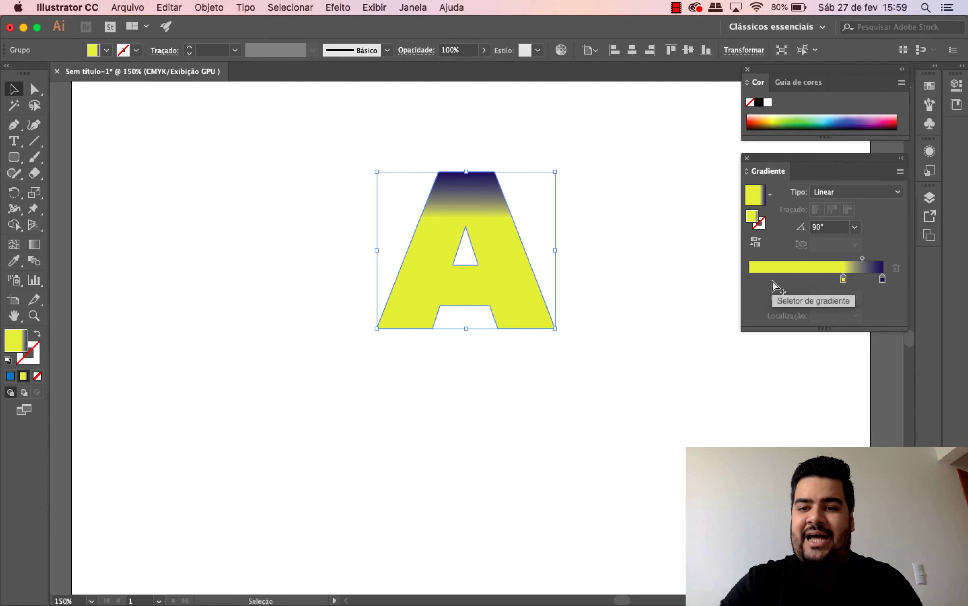
click(776, 281)
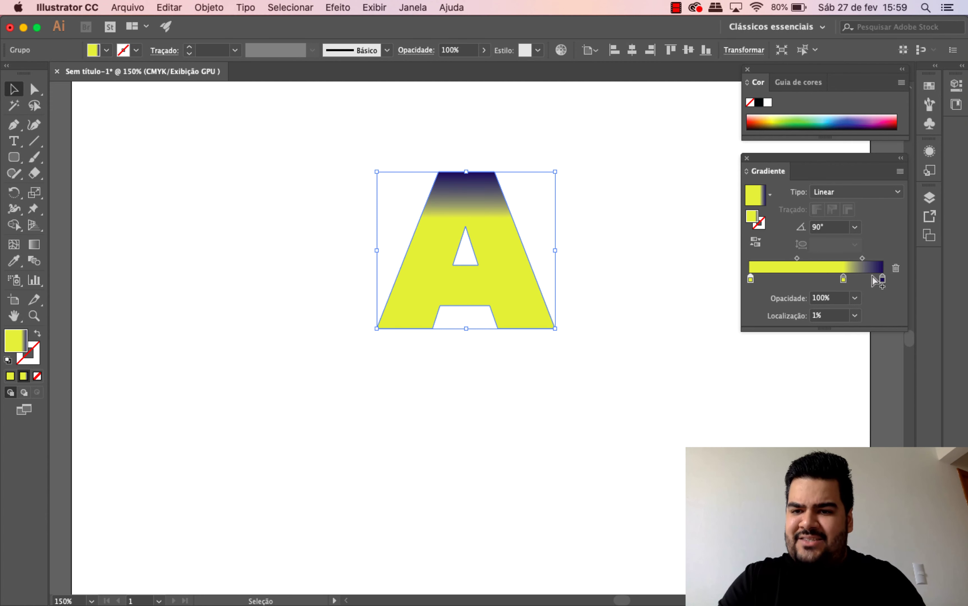
drag(842, 278, 767, 297)
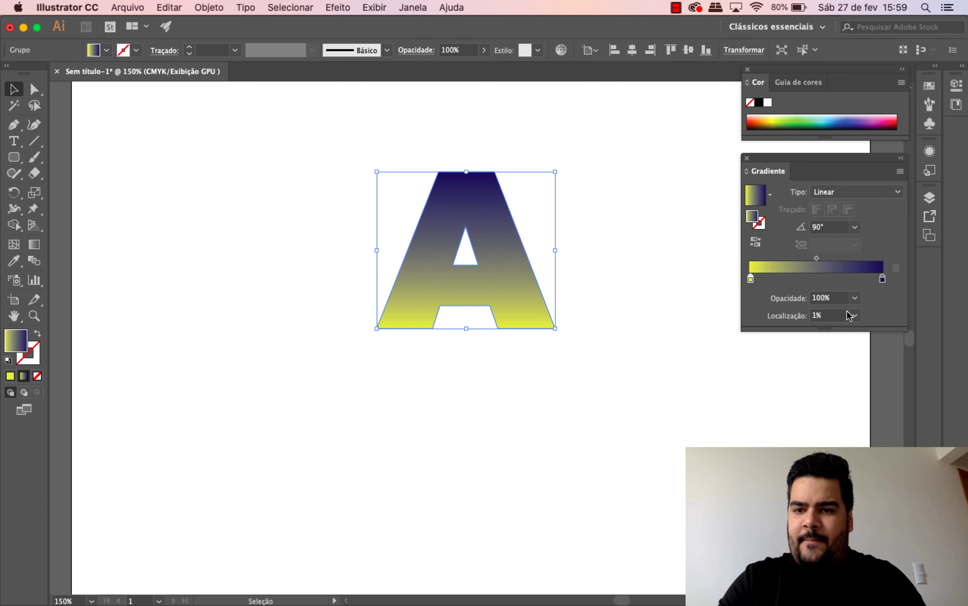
Step: Set the bottom stop's opacity to 0% and shift the midpoint so the A stays mostly navy
click(854, 297)
click(865, 318)
click(646, 328)
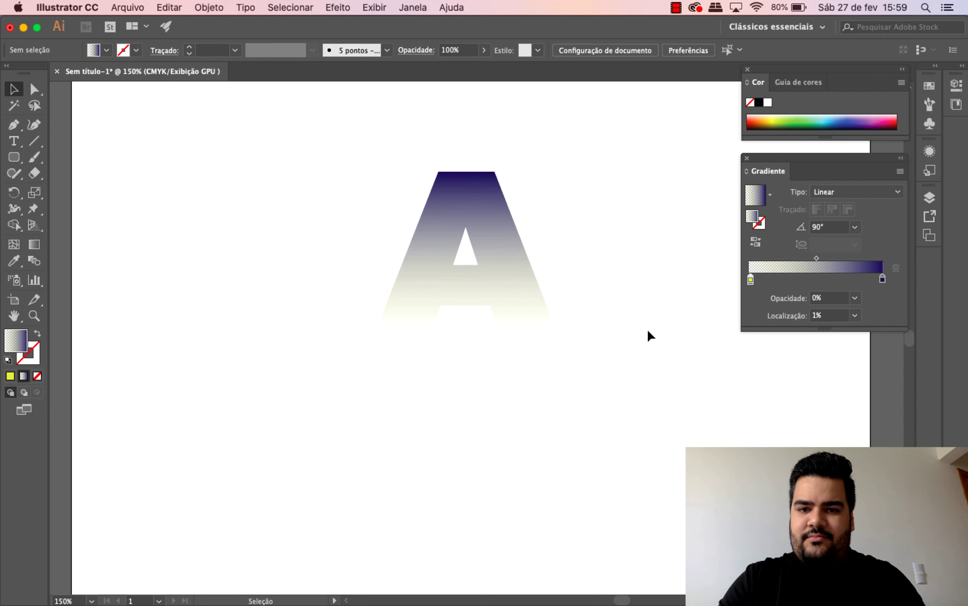
key(super+a)
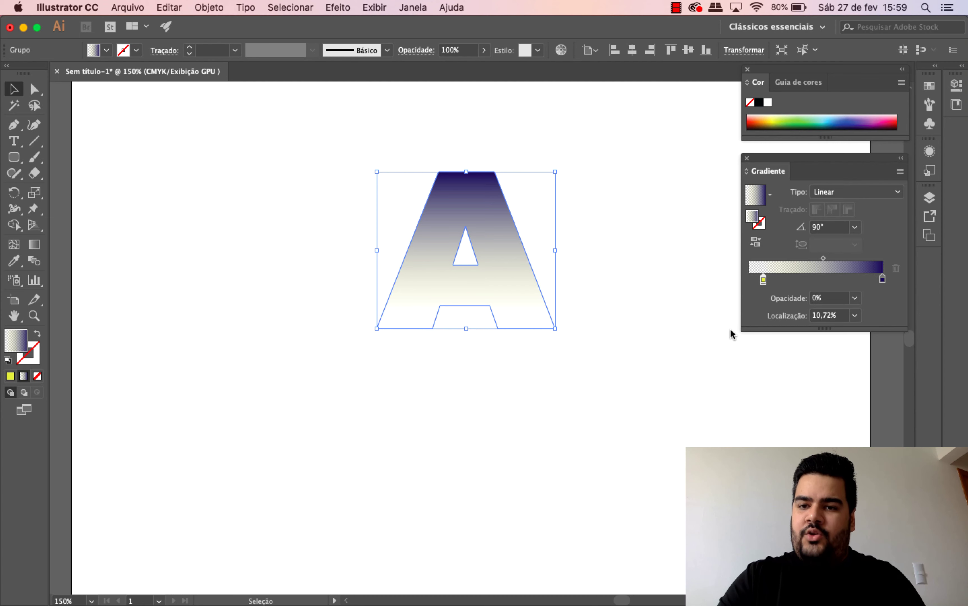
mouse_move(774, 280)
mouse_down()
mouse_move(807, 278)
mouse_move(804, 331)
mouse_up()
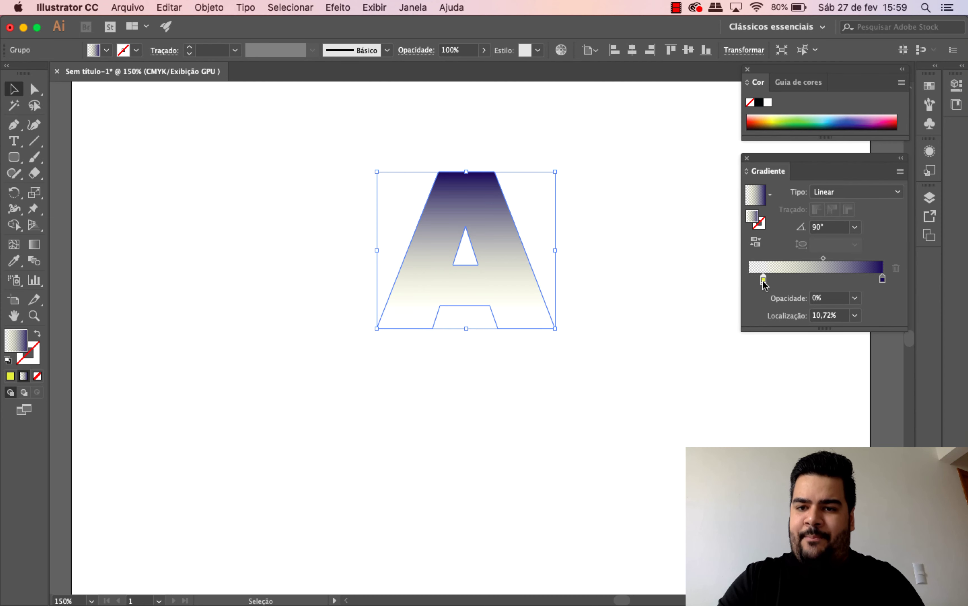
drag(777, 280, 714, 265)
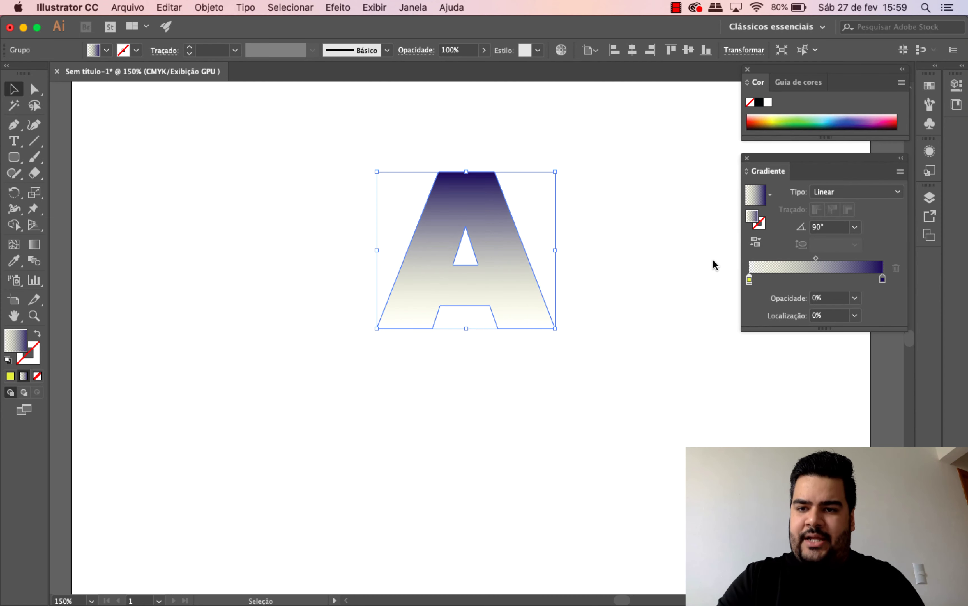
drag(816, 263, 766, 263)
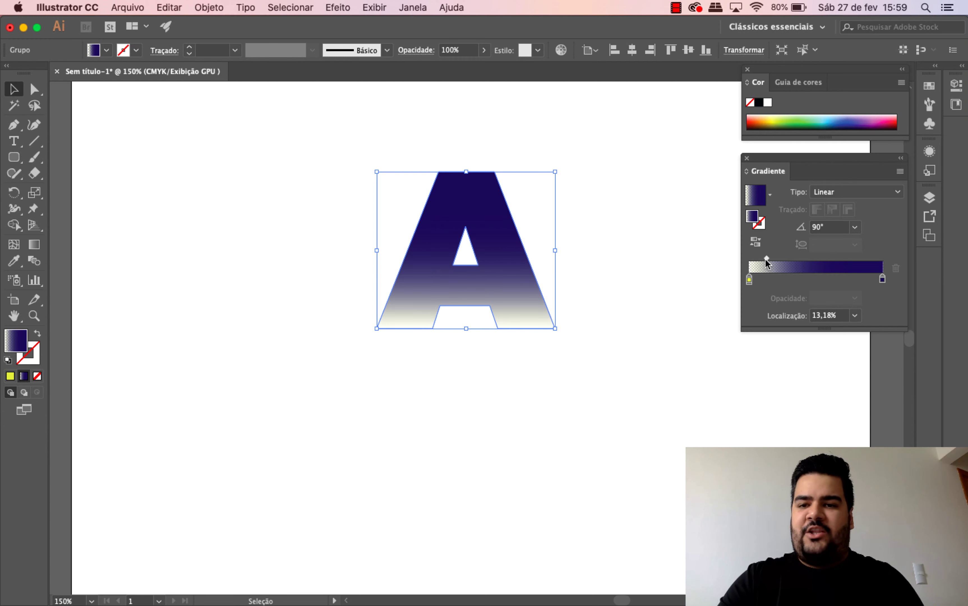
click(658, 267)
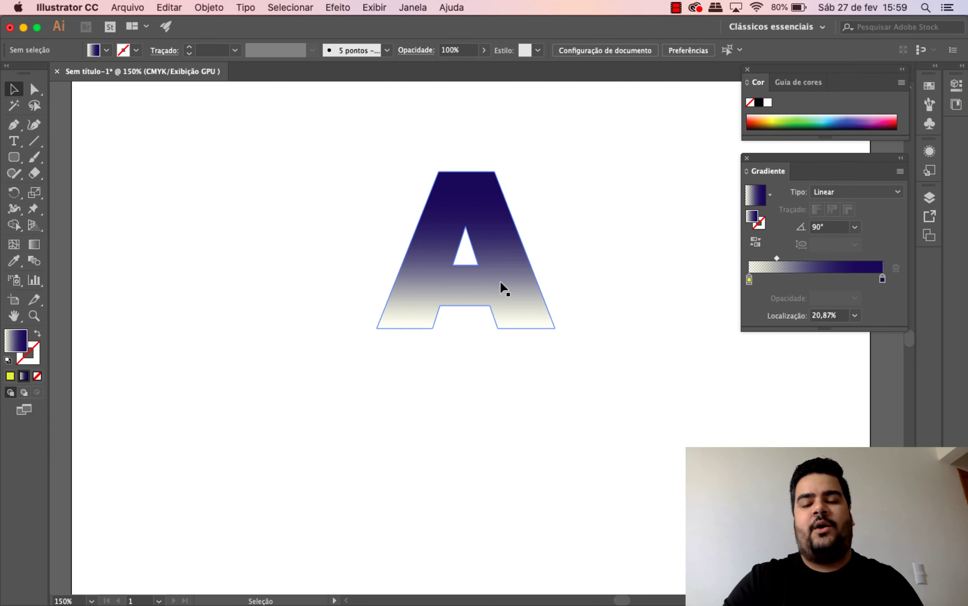
Step: Move the A left on the artboard, nudge it slightly right, and open the Window menu
drag(522, 321, 355, 308)
click(450, 346)
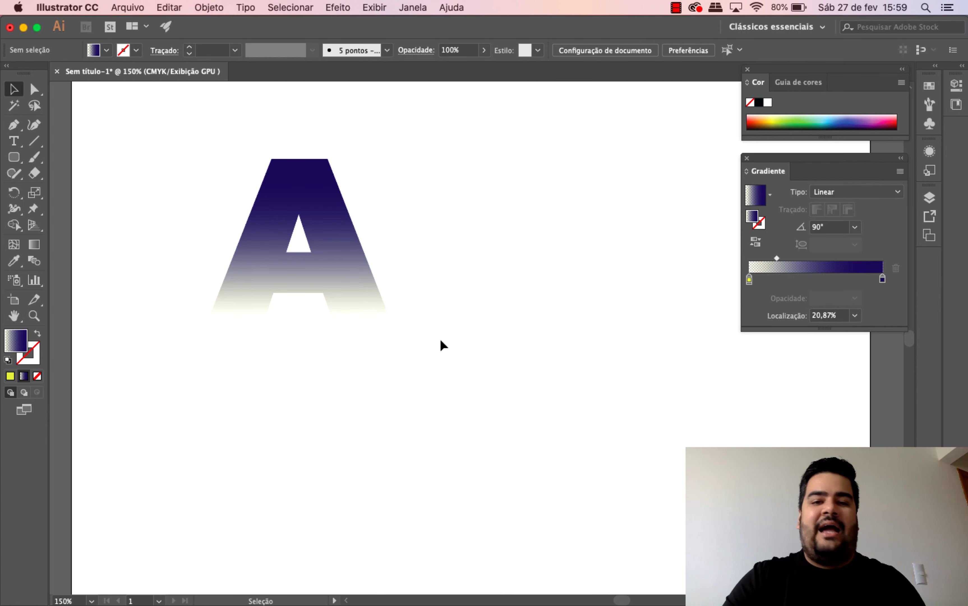
click(331, 303)
click(514, 247)
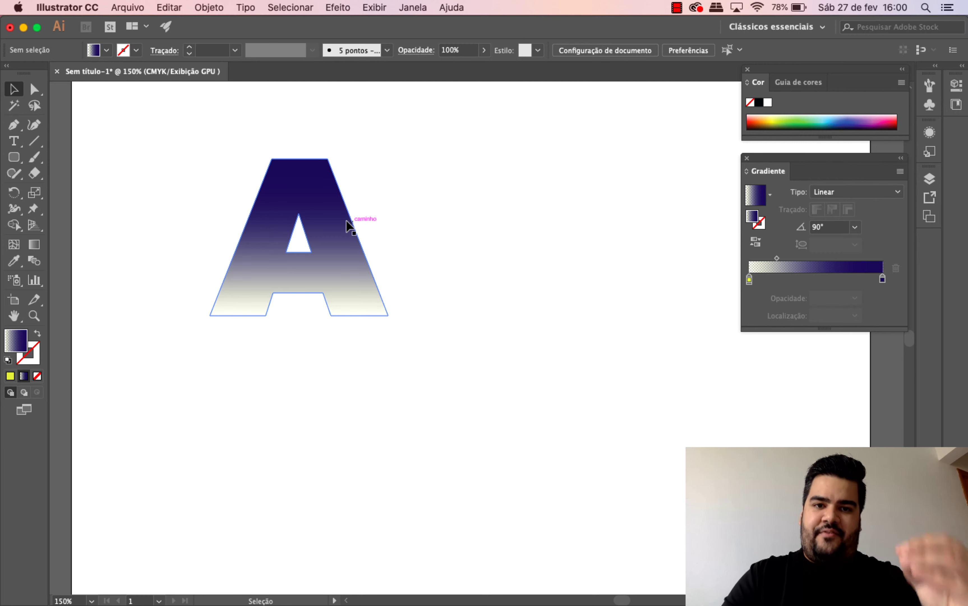
mouse_move(322, 230)
mouse_down()
mouse_move(413, 238)
mouse_move(344, 238)
mouse_up()
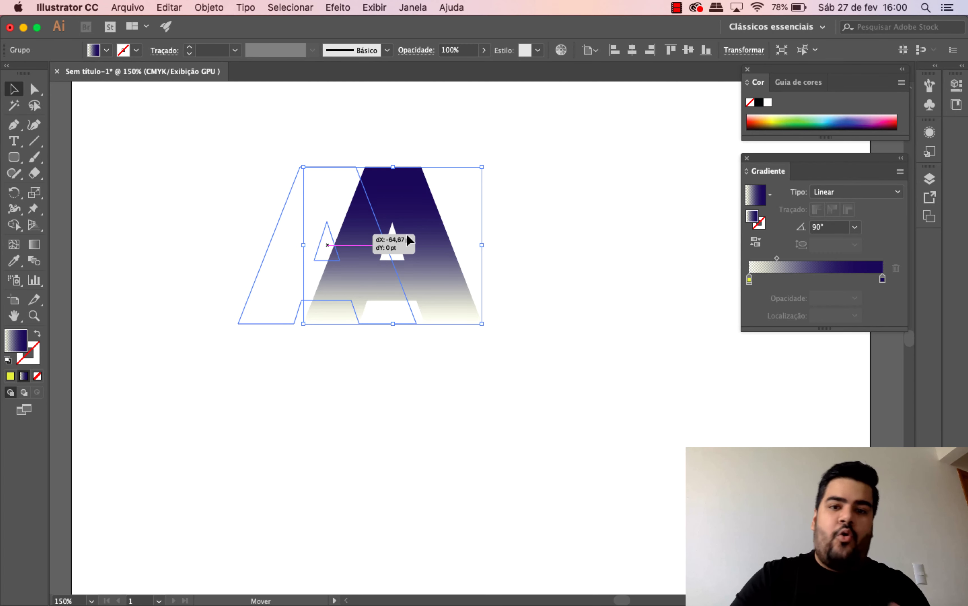
click(514, 252)
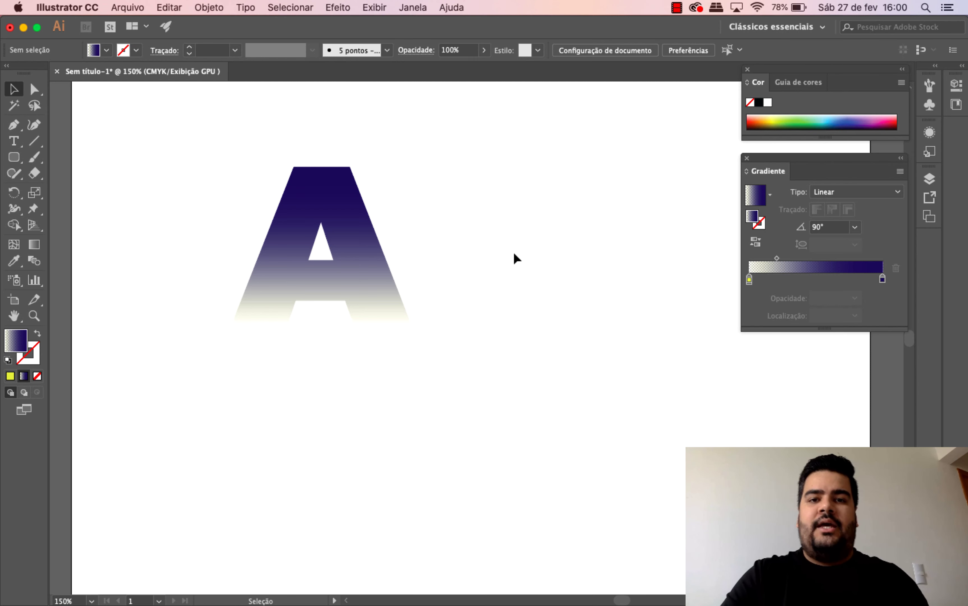
click(413, 7)
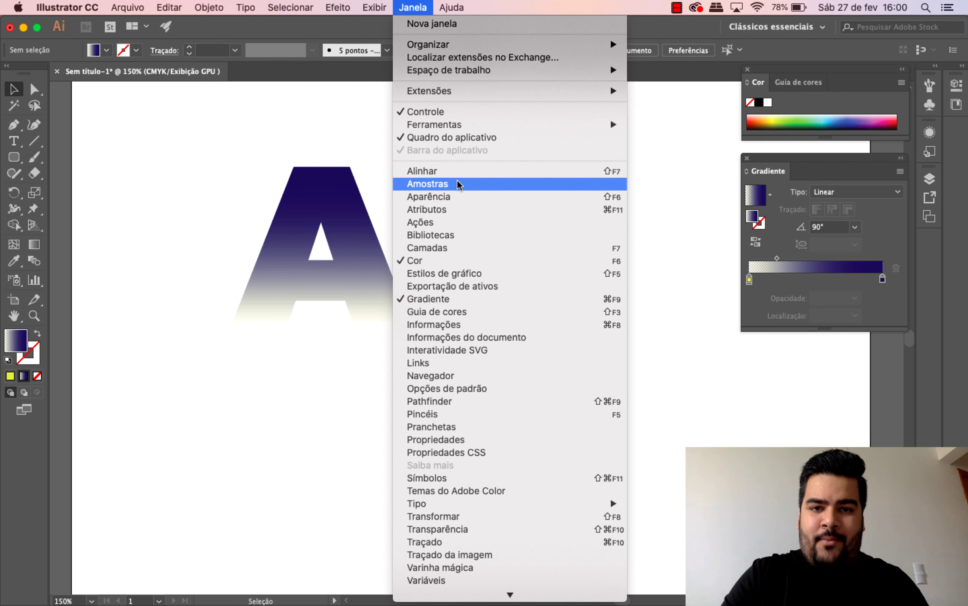
Step: Show Swatches, draw a rounded rectangle below right of the A, and fill it with the saved gradient swatch
click(424, 183)
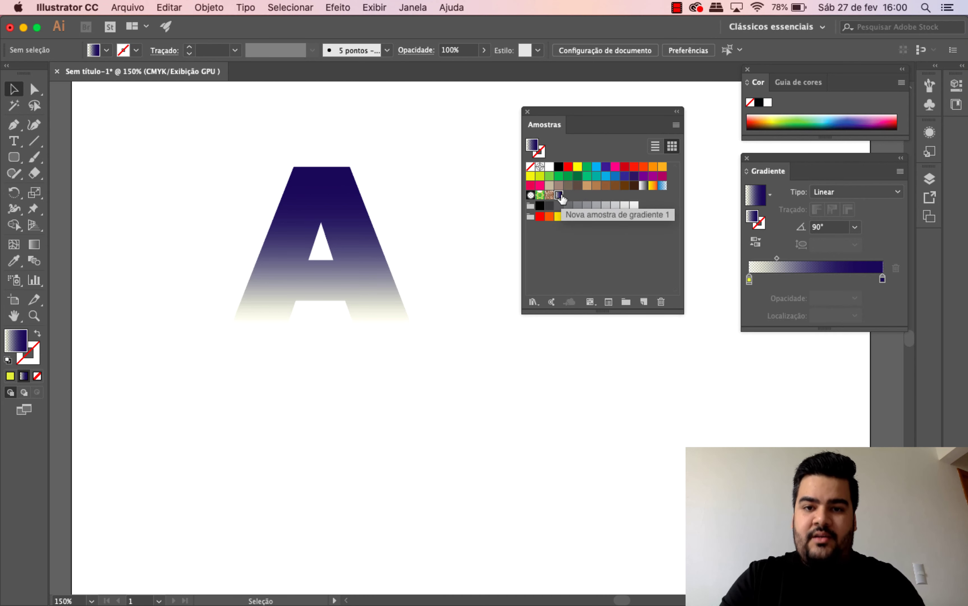
click(14, 157)
mouse_move(268, 359)
mouse_down()
mouse_move(428, 432)
mouse_move(523, 504)
mouse_up()
click(14, 89)
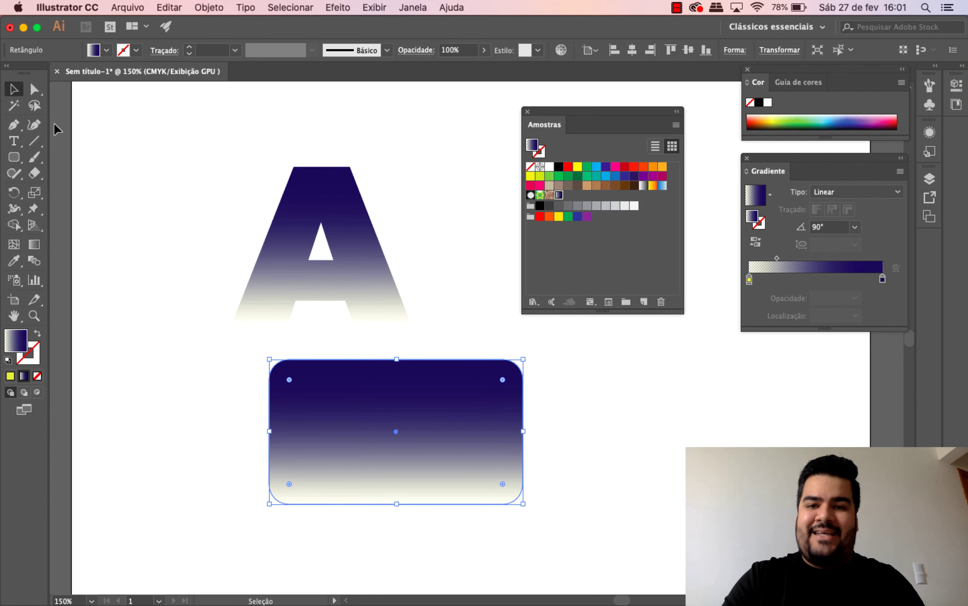
click(568, 186)
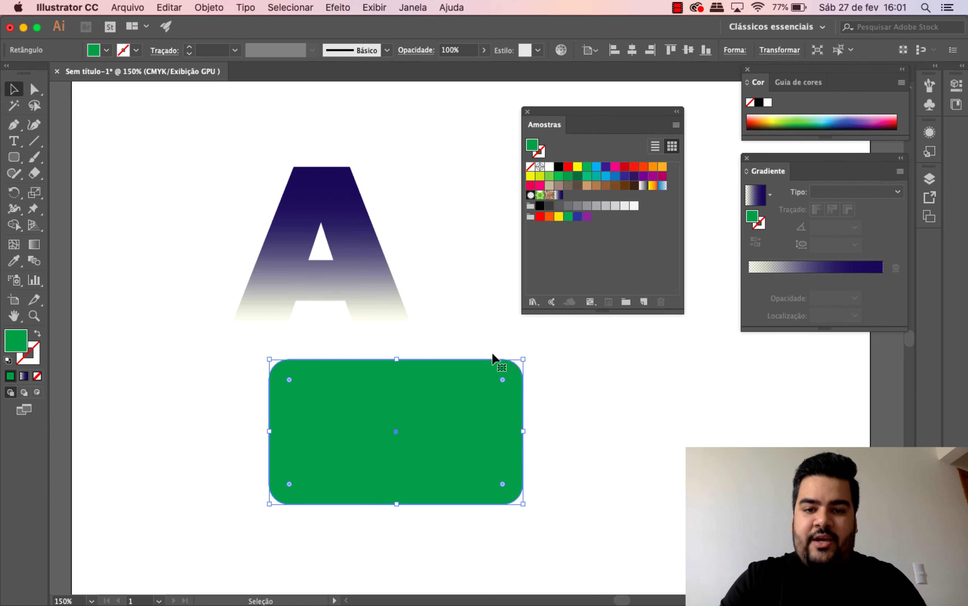
click(559, 195)
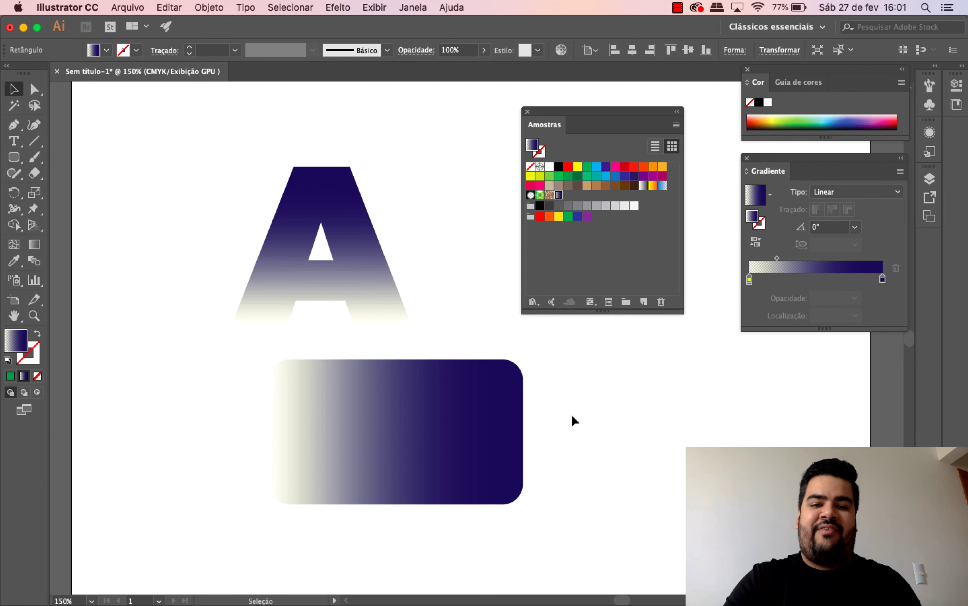
drag(496, 411, 624, 430)
click(681, 465)
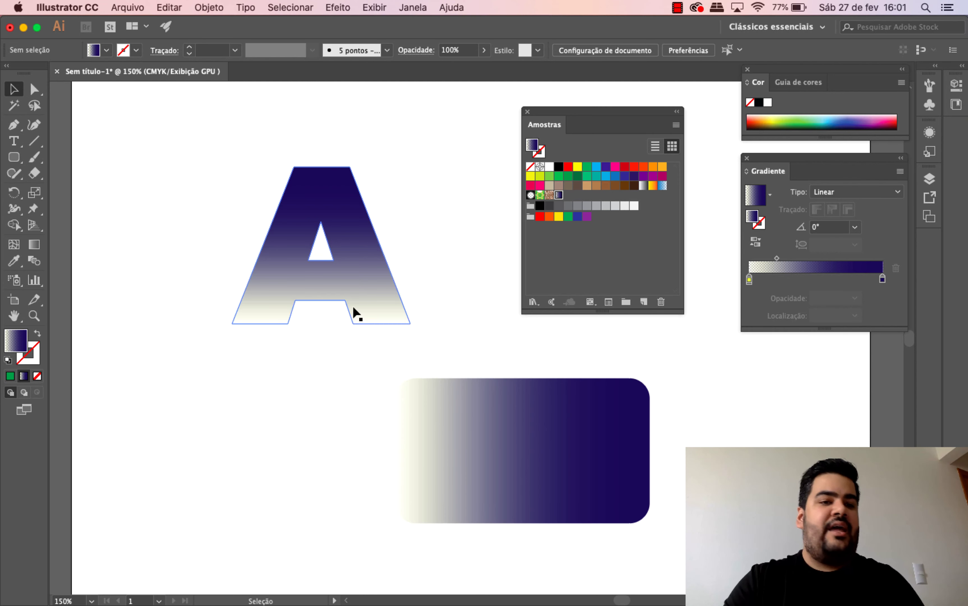
Step: Draw a hexagon left of the A with the Polygon tool and fill it with the saved gradient swatch
click(14, 157)
click(64, 206)
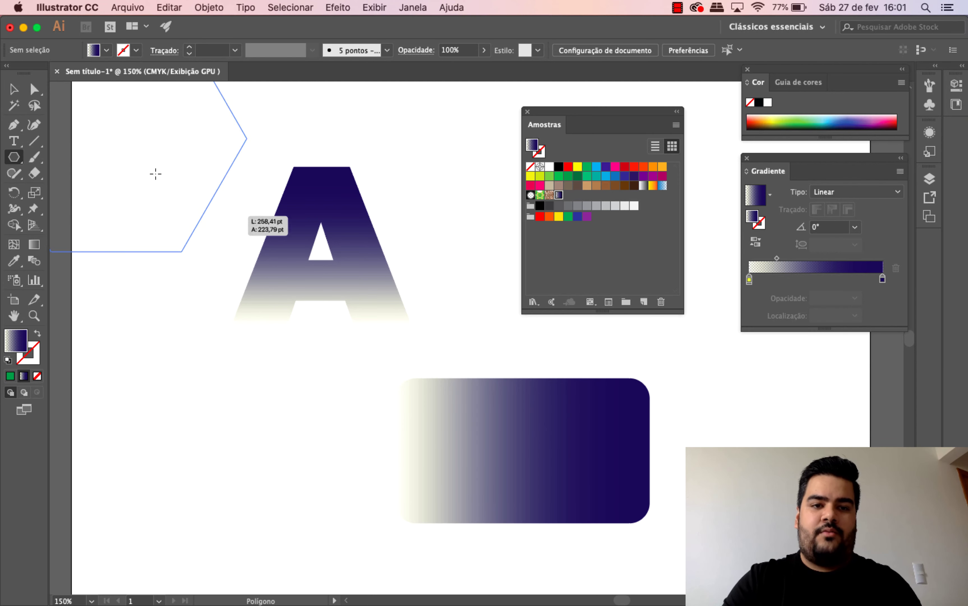
drag(116, 138, 175, 176)
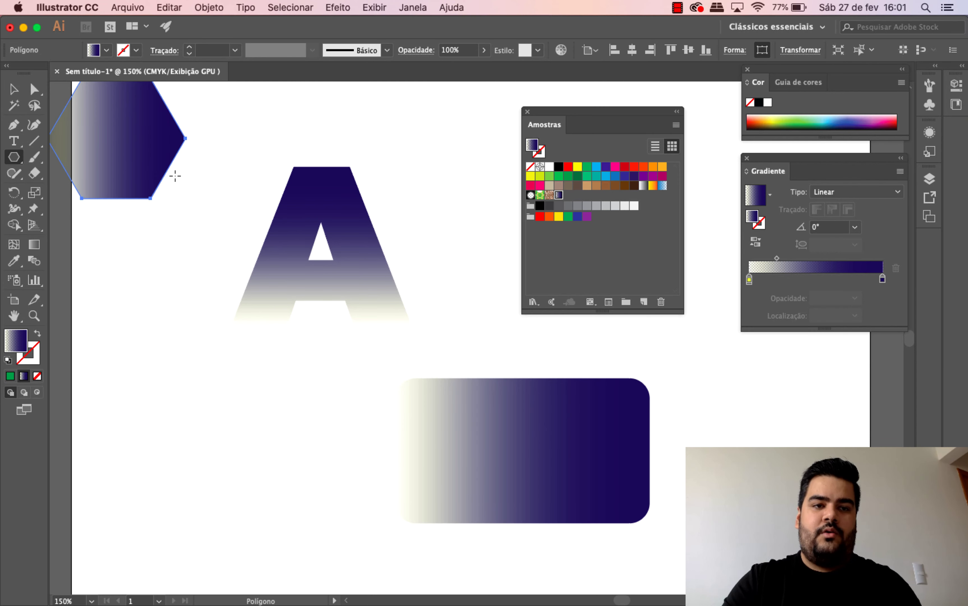
click(14, 89)
click(16, 377)
drag(101, 178, 167, 218)
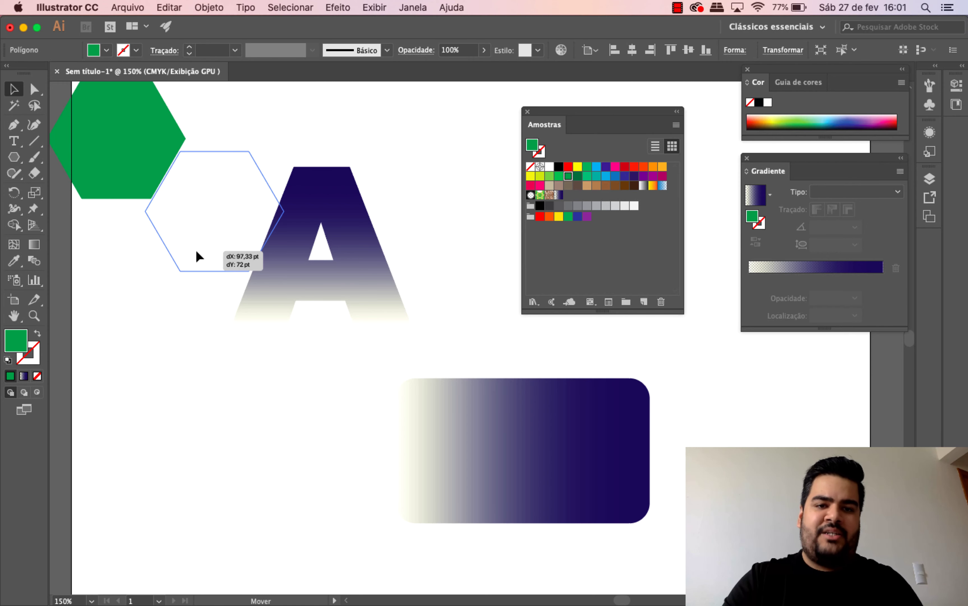
click(169, 286)
click(182, 230)
click(264, 160)
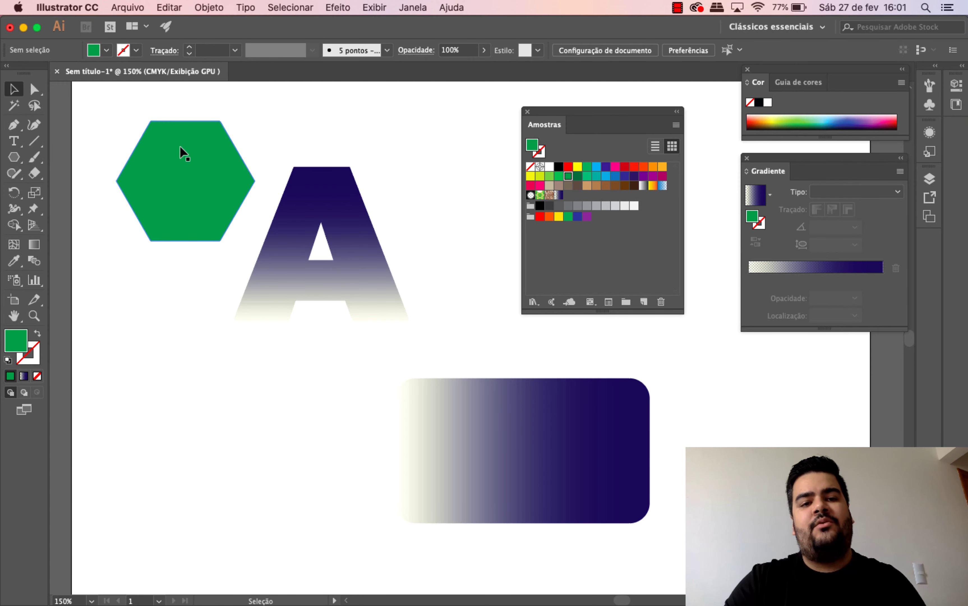
click(179, 152)
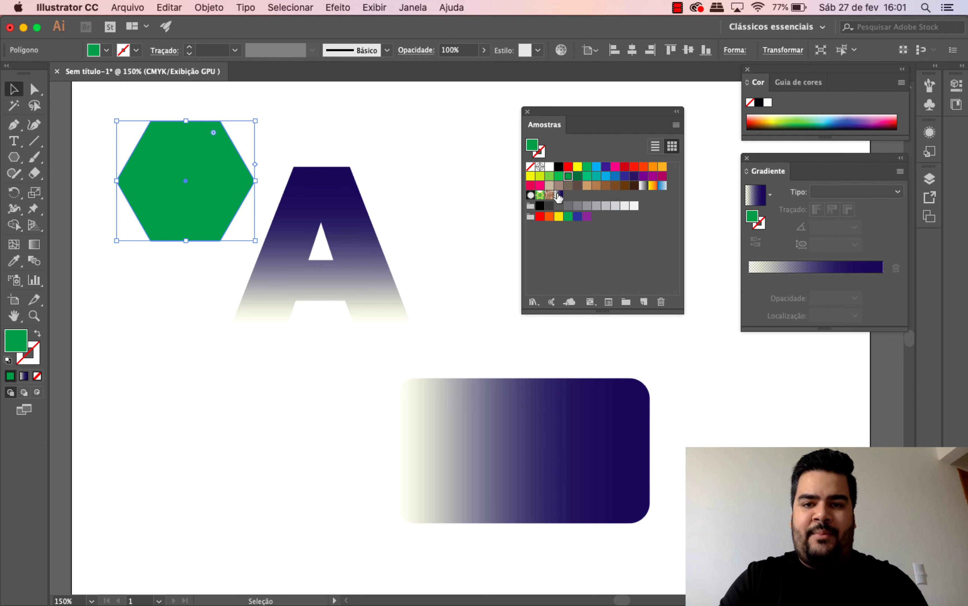
click(559, 196)
click(427, 202)
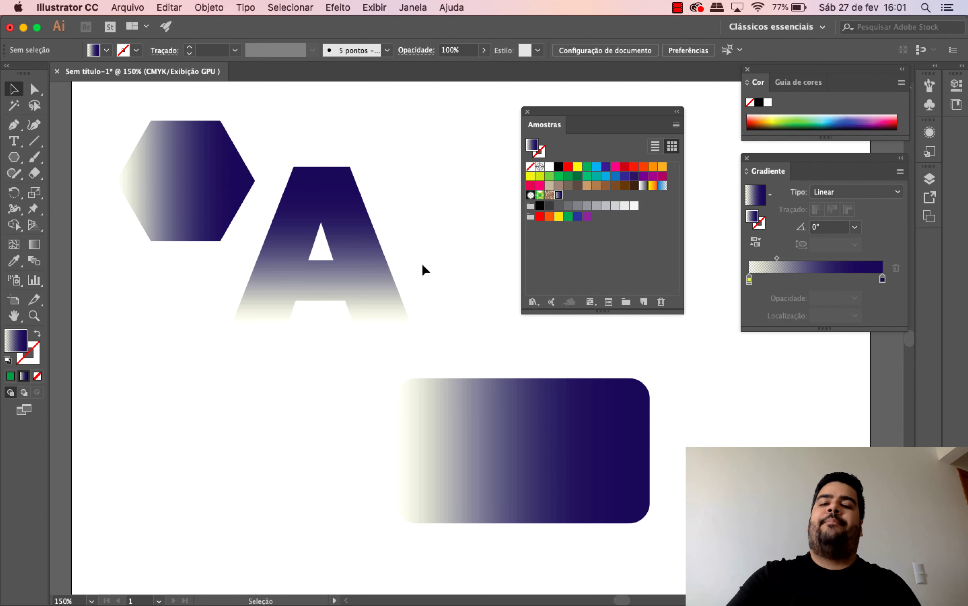